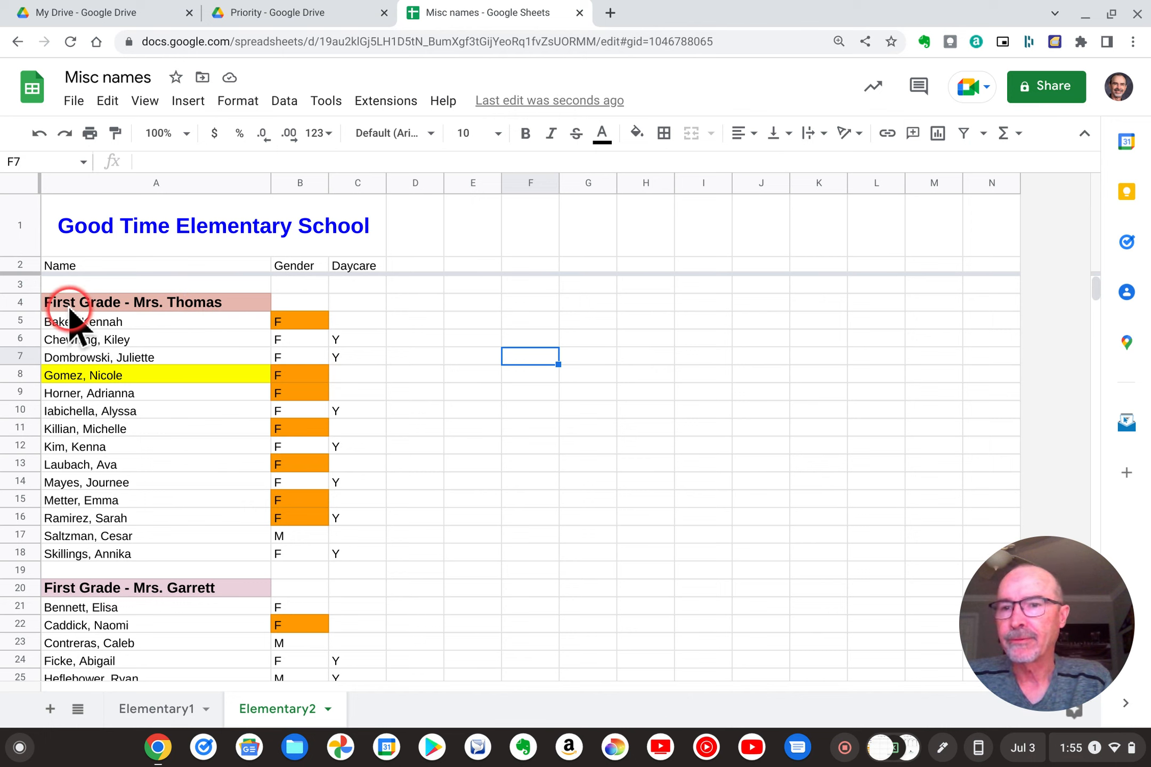
- Look through the Elementary2 class lists, examining the class headings, the coloured highlights and the Gender and Daycare columns
scroll(192, 325, down, 2)
scroll(187, 326, down, 1)
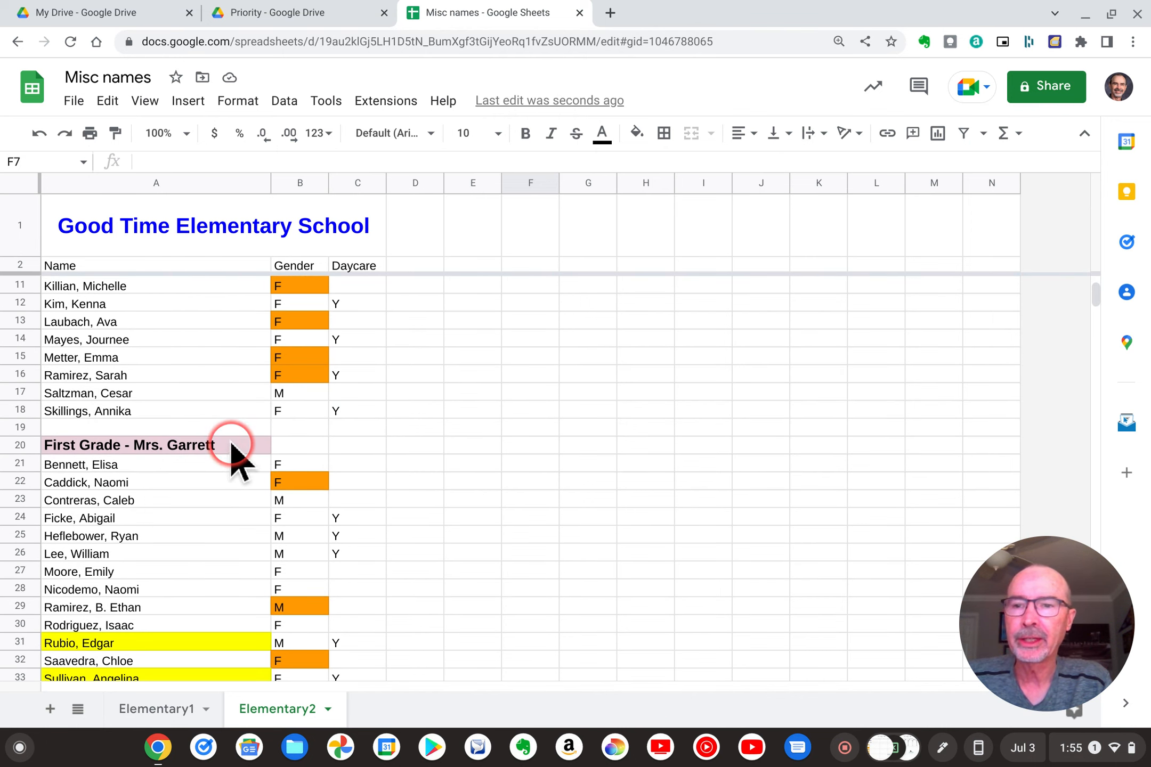
scroll(229, 453, down, 14)
scroll(239, 462, down, 3)
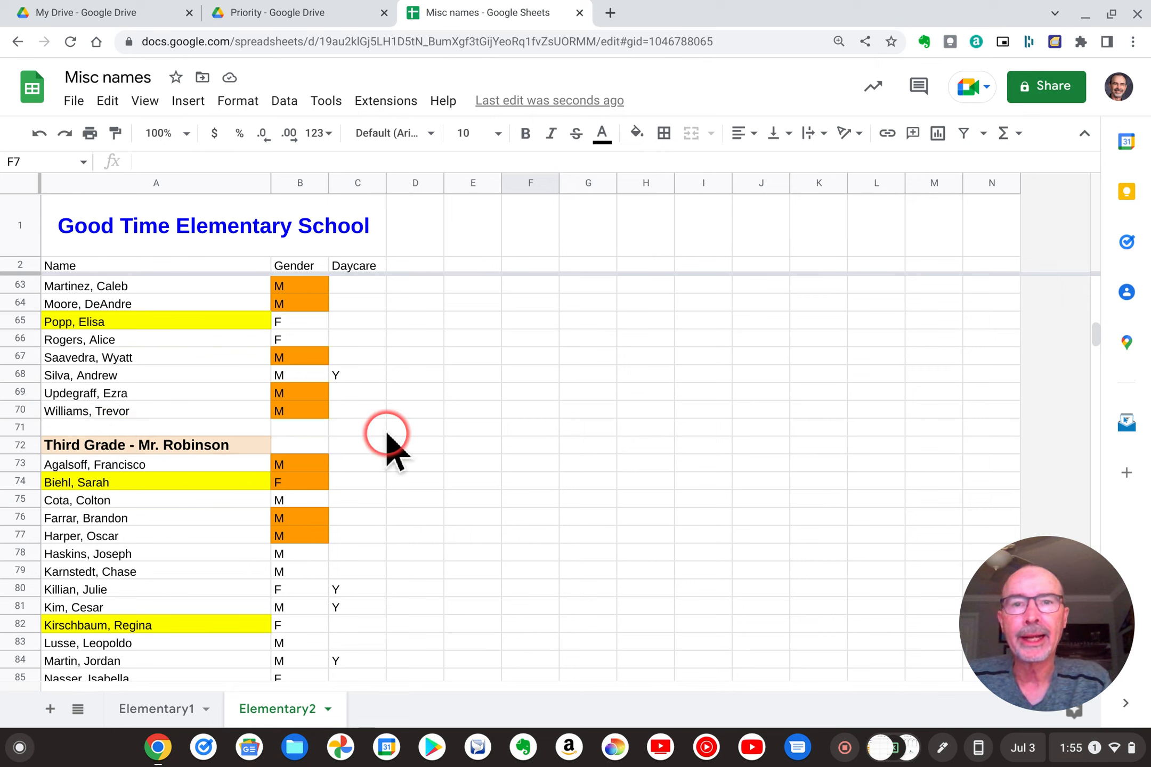
scroll(387, 436, up, 20)
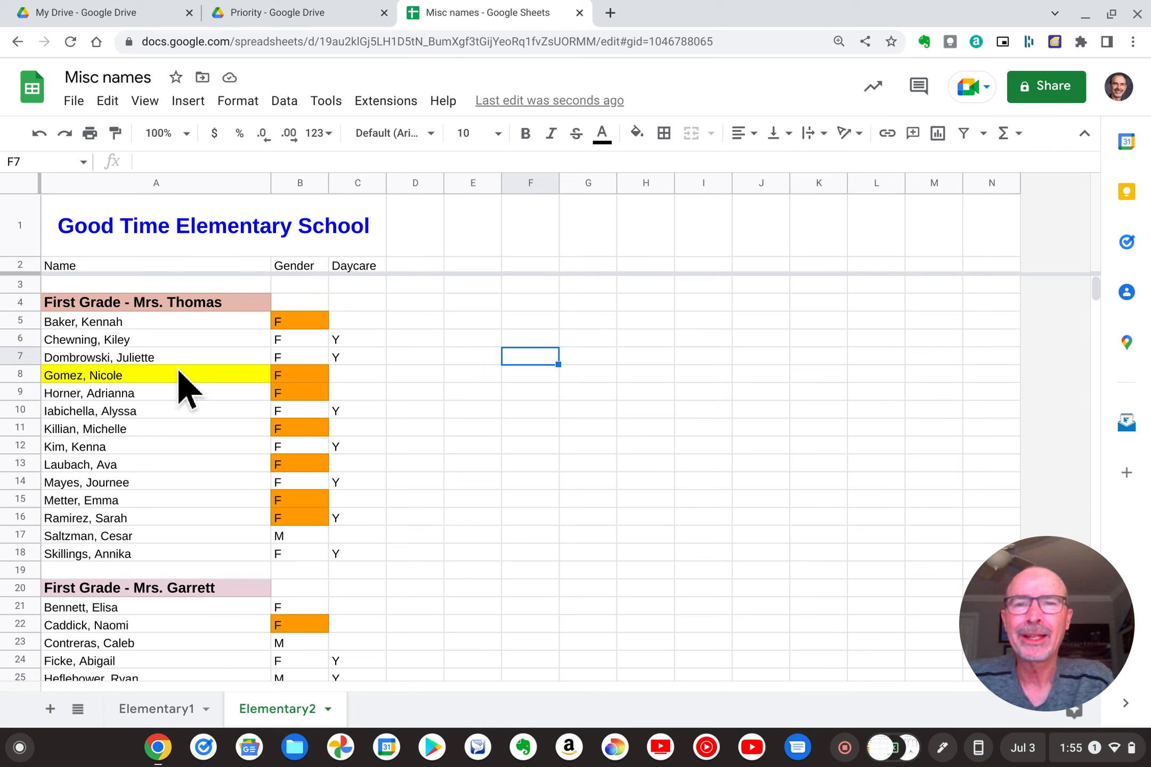
scroll(179, 371, down, 15)
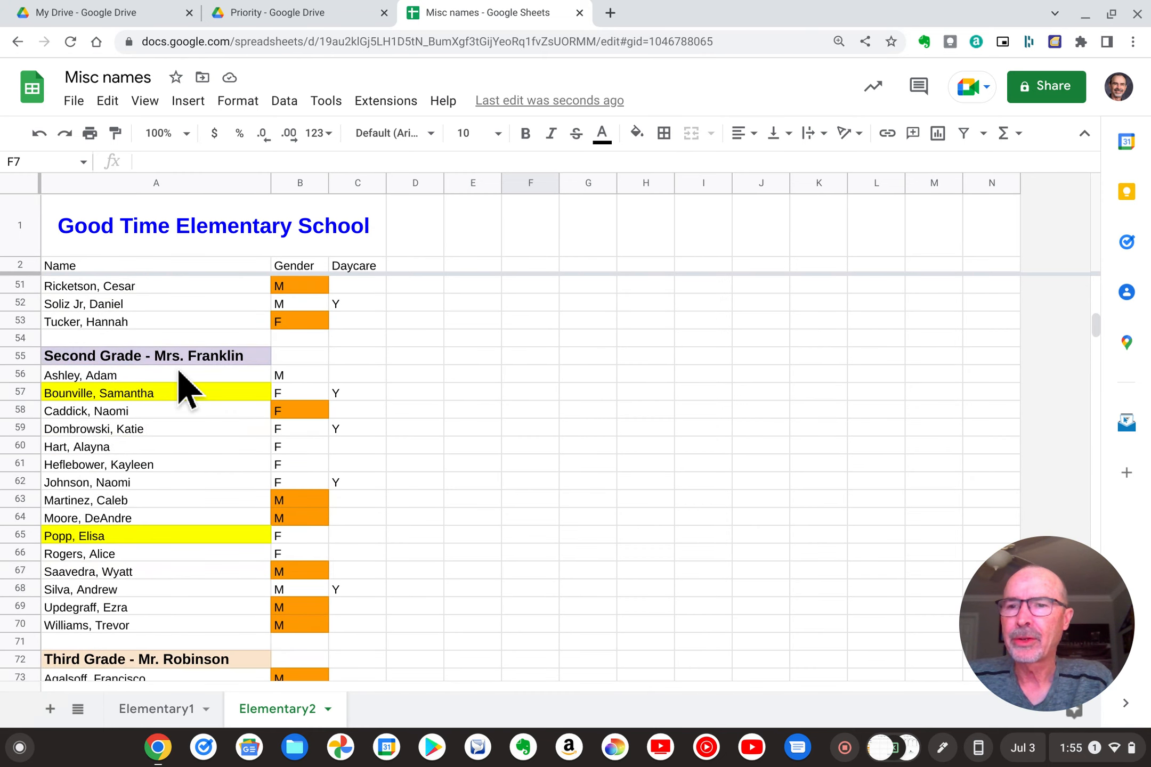
scroll(179, 372, down, 5)
scroll(179, 371, up, 11)
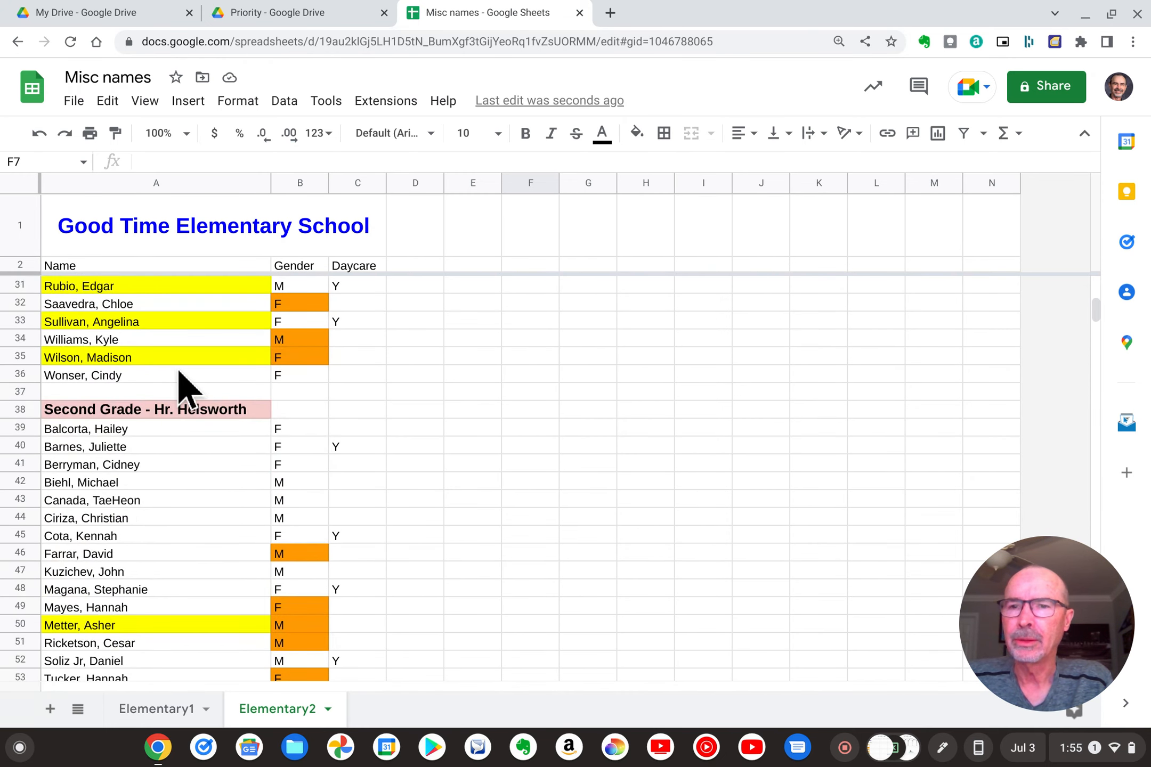
scroll(179, 372, up, 9)
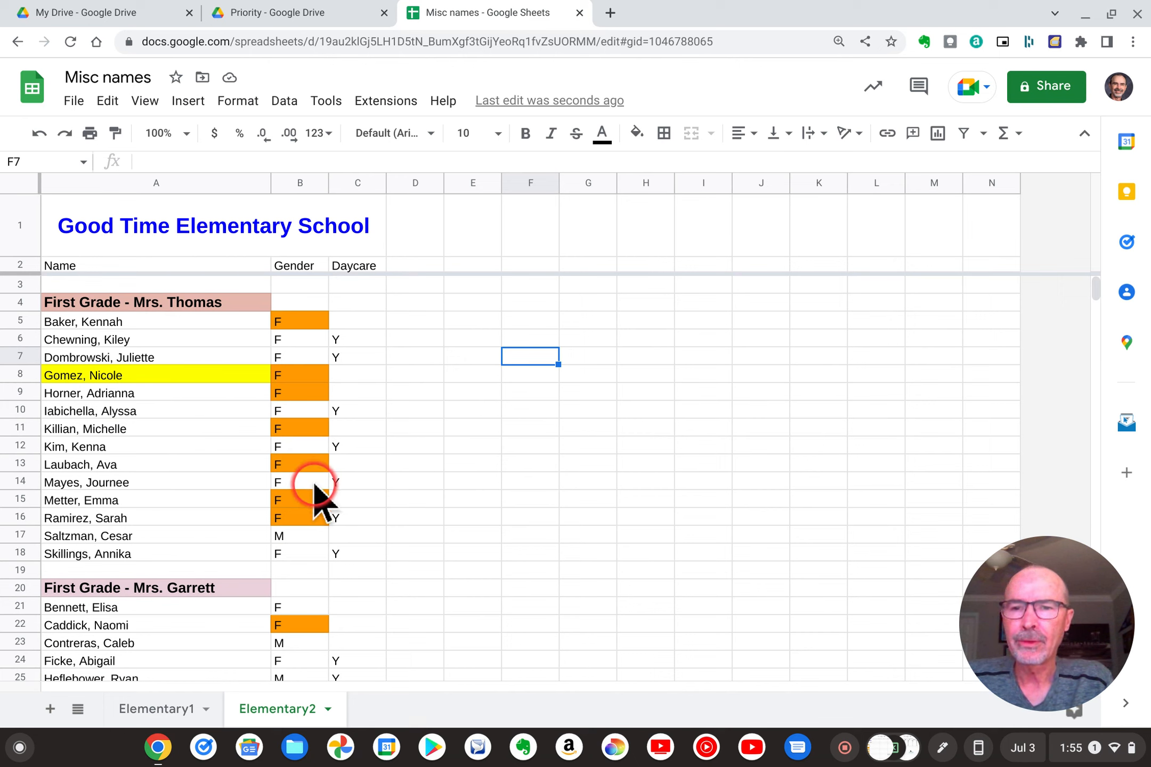
scroll(315, 485, down, 6)
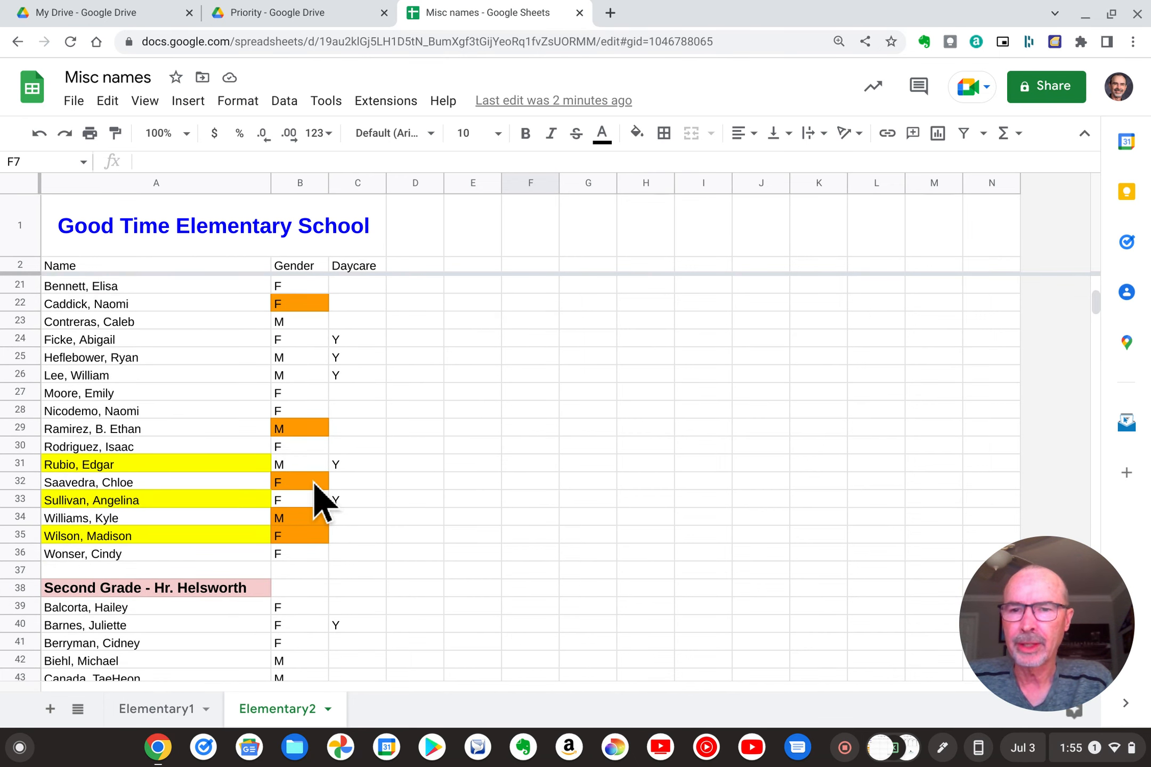
scroll(314, 485, down, 7)
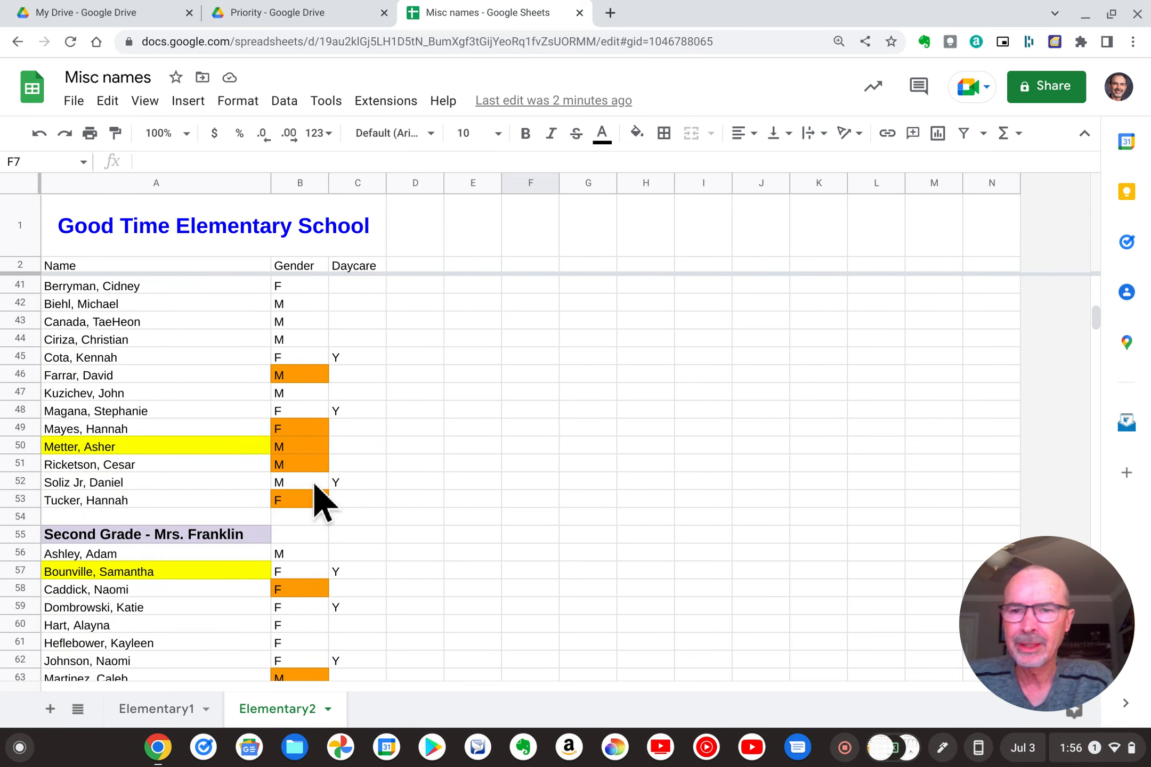
scroll(314, 484, up, 12)
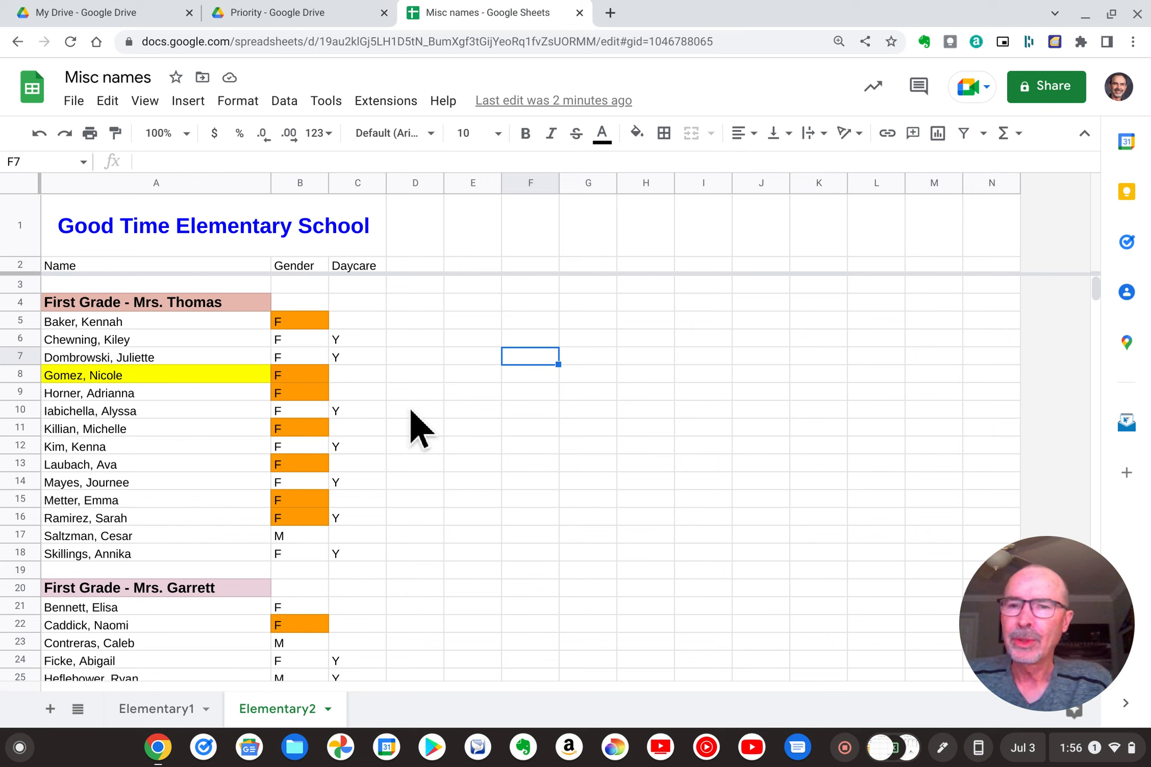
scroll(433, 406, down, 6)
scroll(434, 405, up, 6)
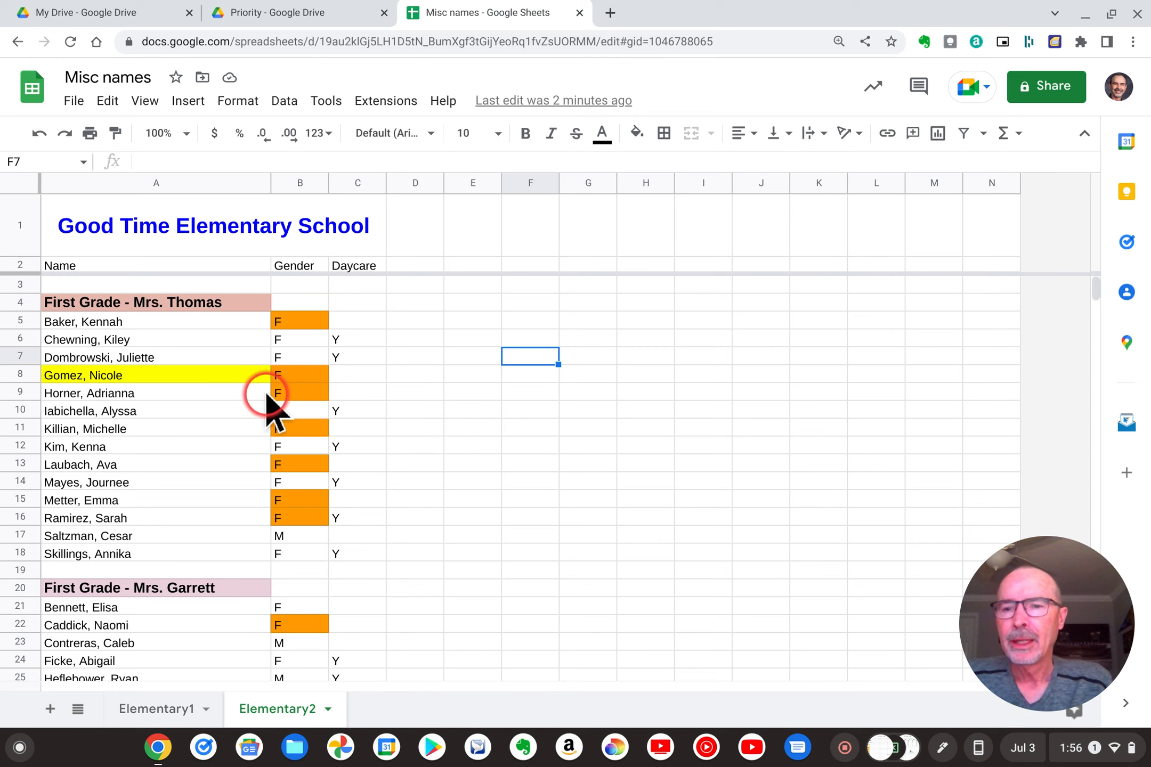
- Compare the layout of the Elementary1 sheet with that of the Elementary2 sheet
click(160, 709)
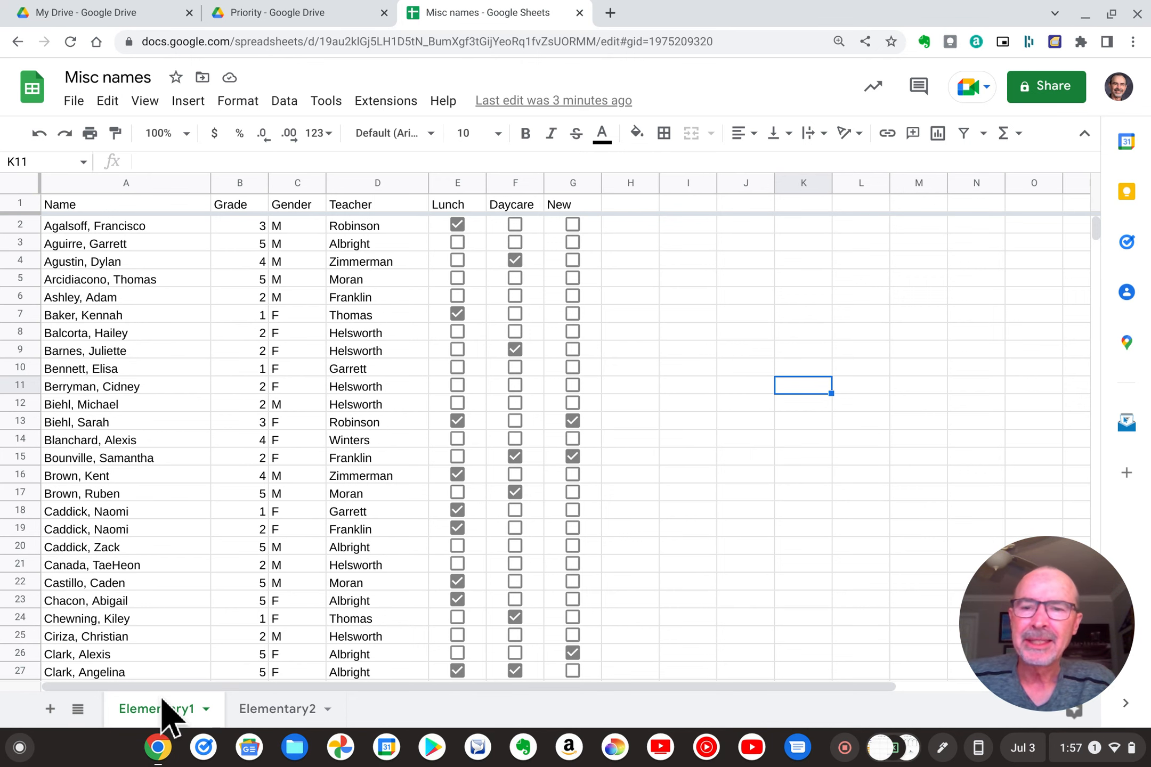
click(255, 711)
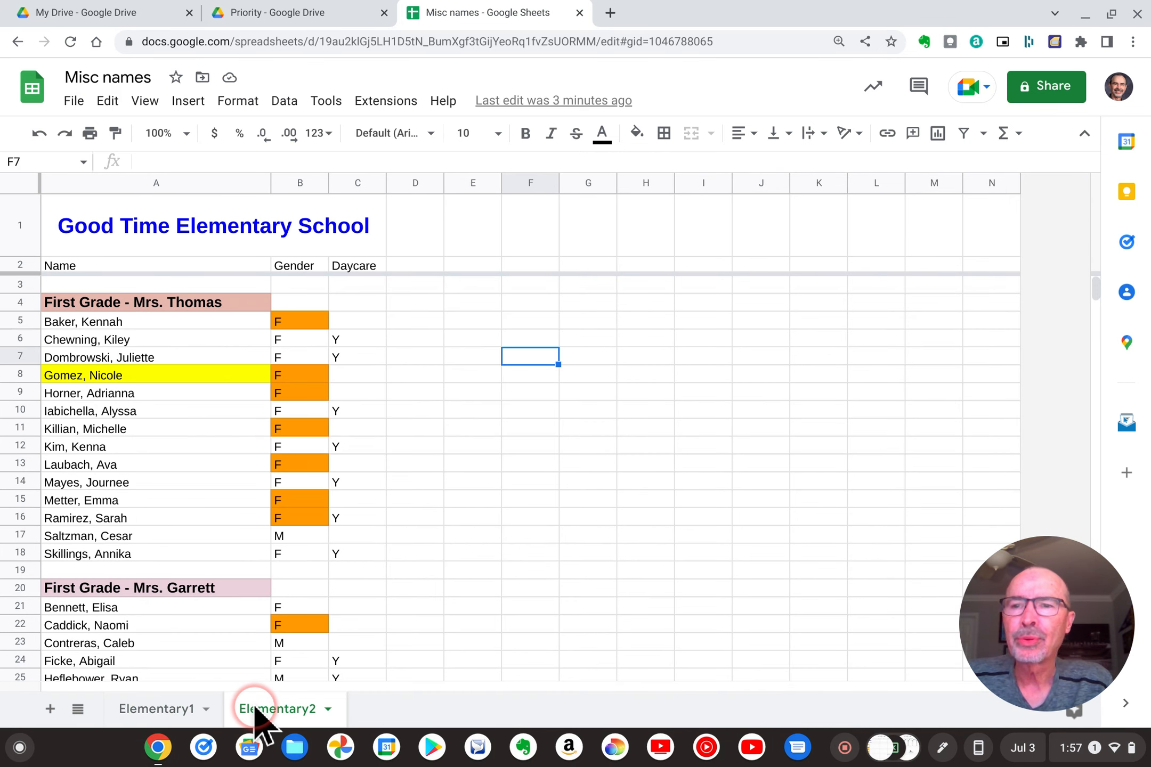
click(148, 704)
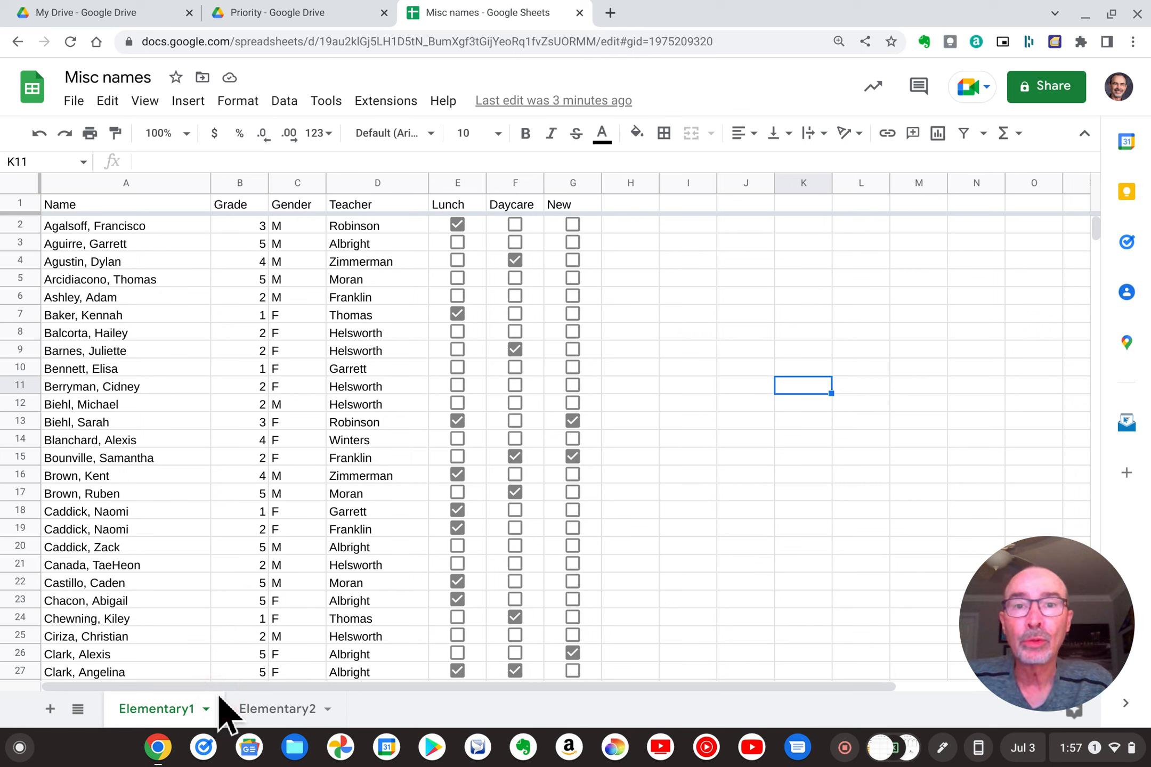
click(258, 708)
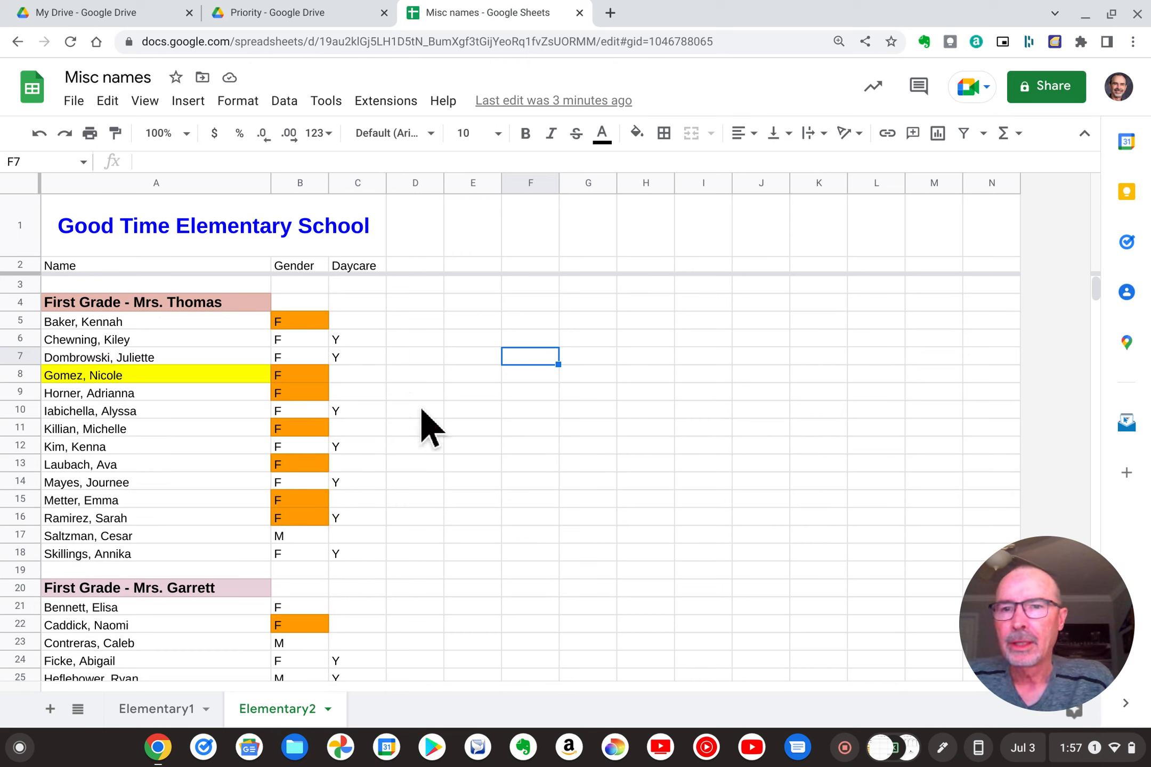
- Try sorting the whole Elementary2 sheet by column A from A to Z
click(292, 185)
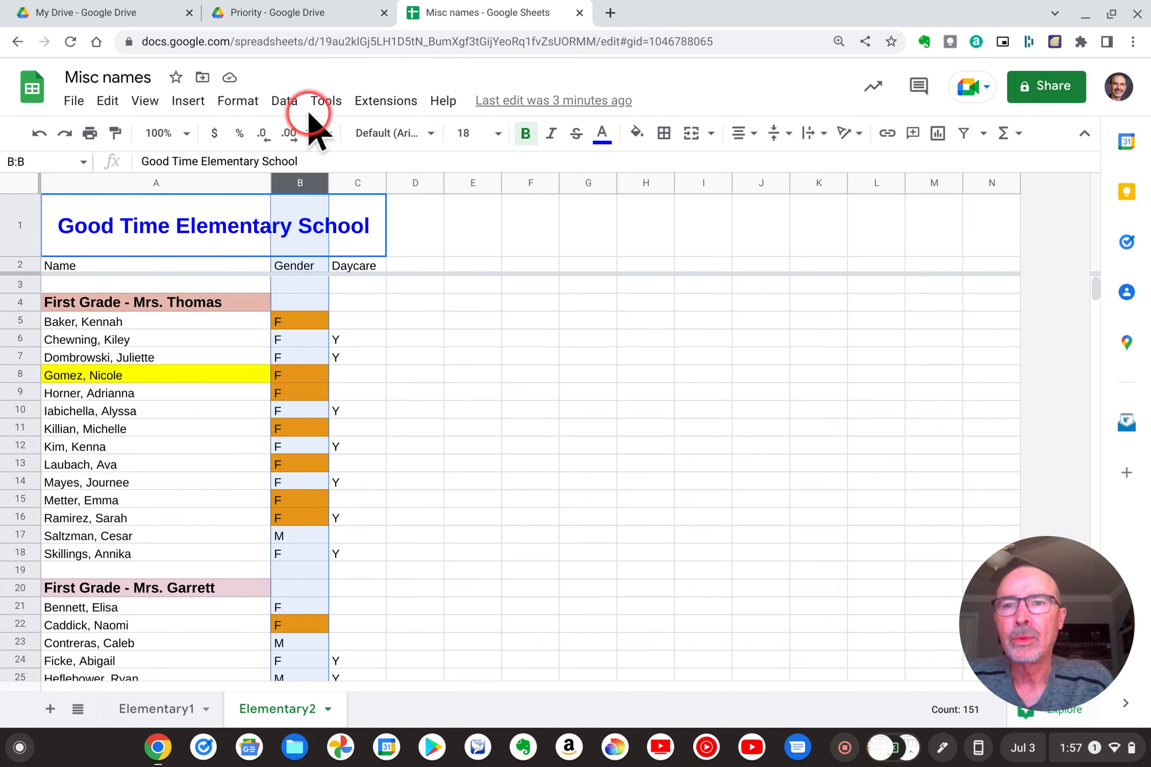
click(285, 101)
mouse_move(319, 106)
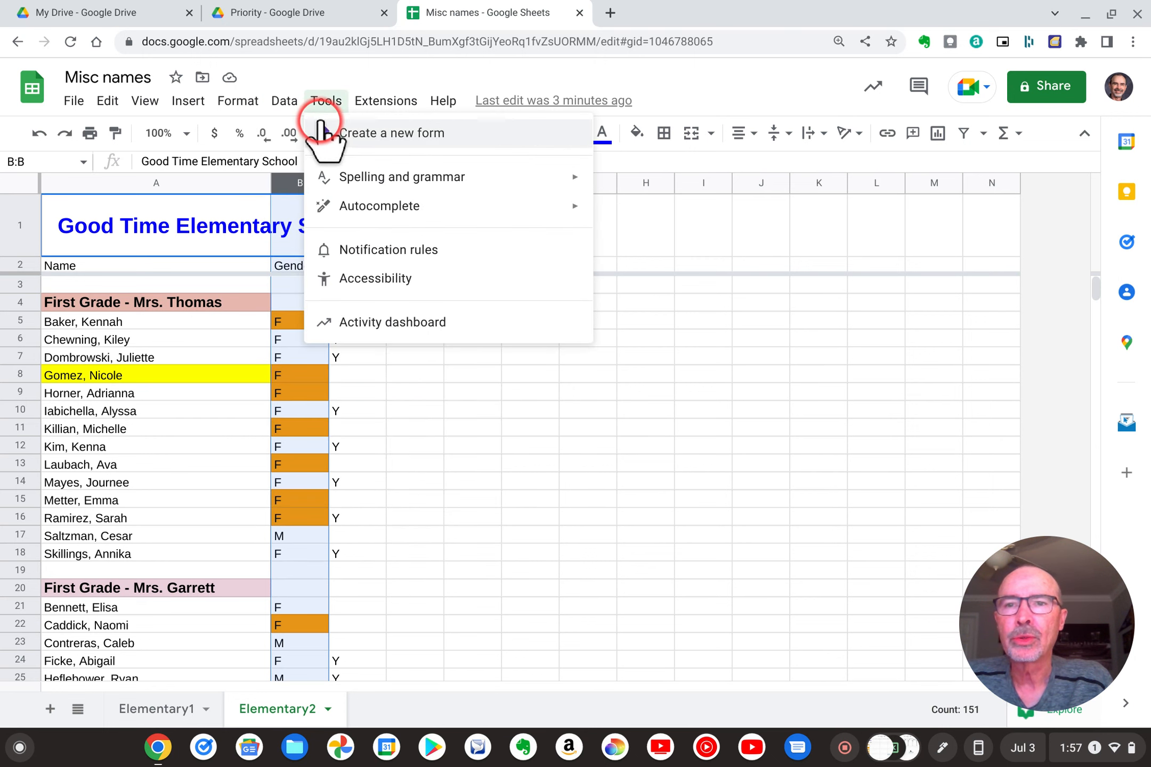
mouse_move(326, 133)
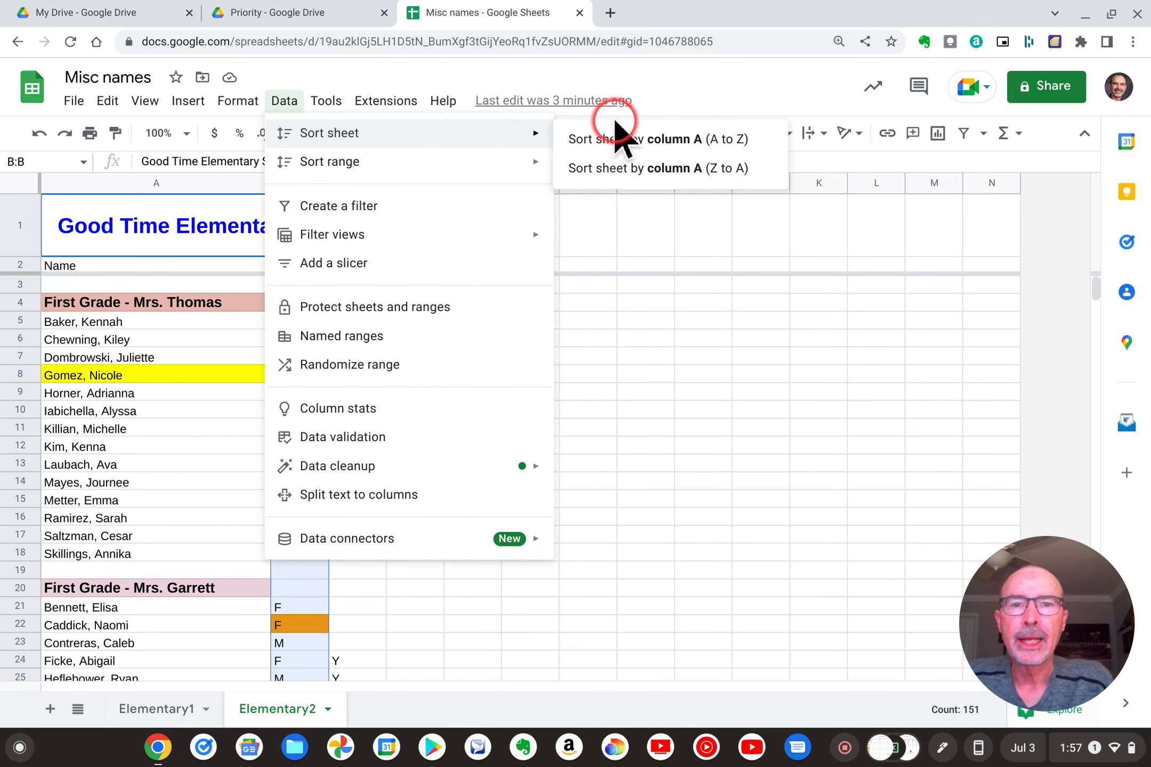
click(618, 138)
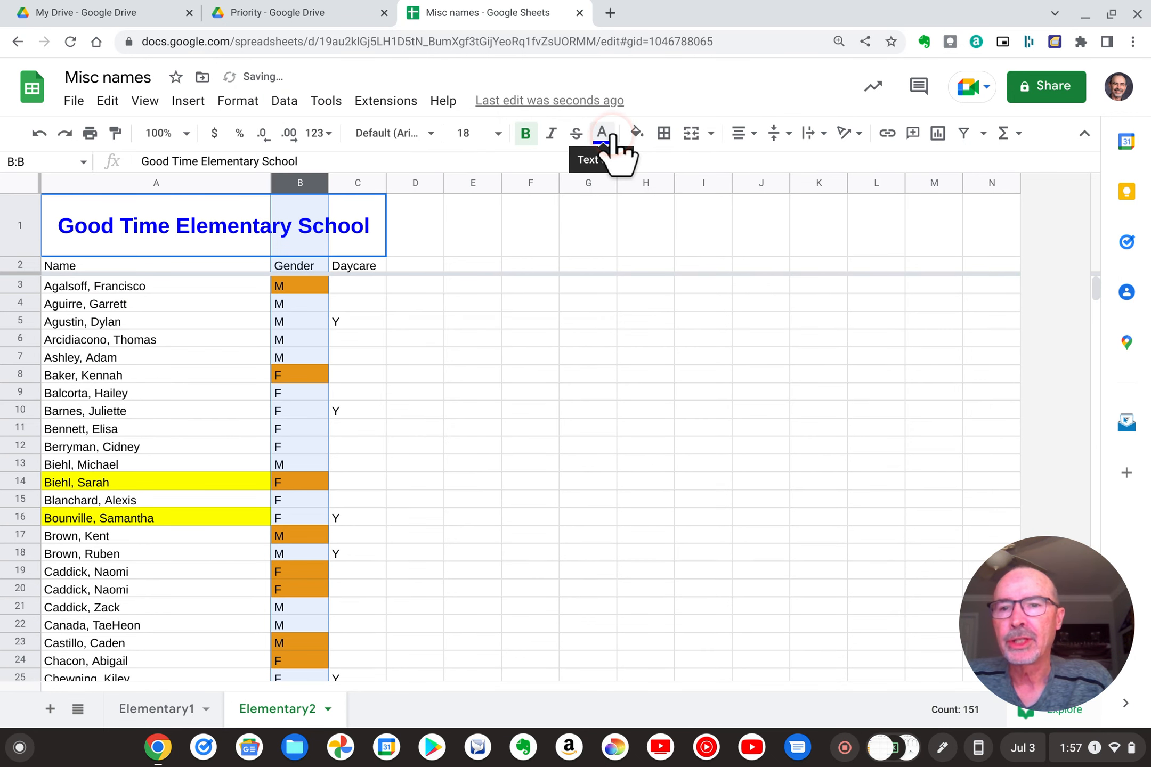
- Check where the class heading rows fall in the sorted Elementary2 list, and undo the sort
scroll(624, 463, down, 12)
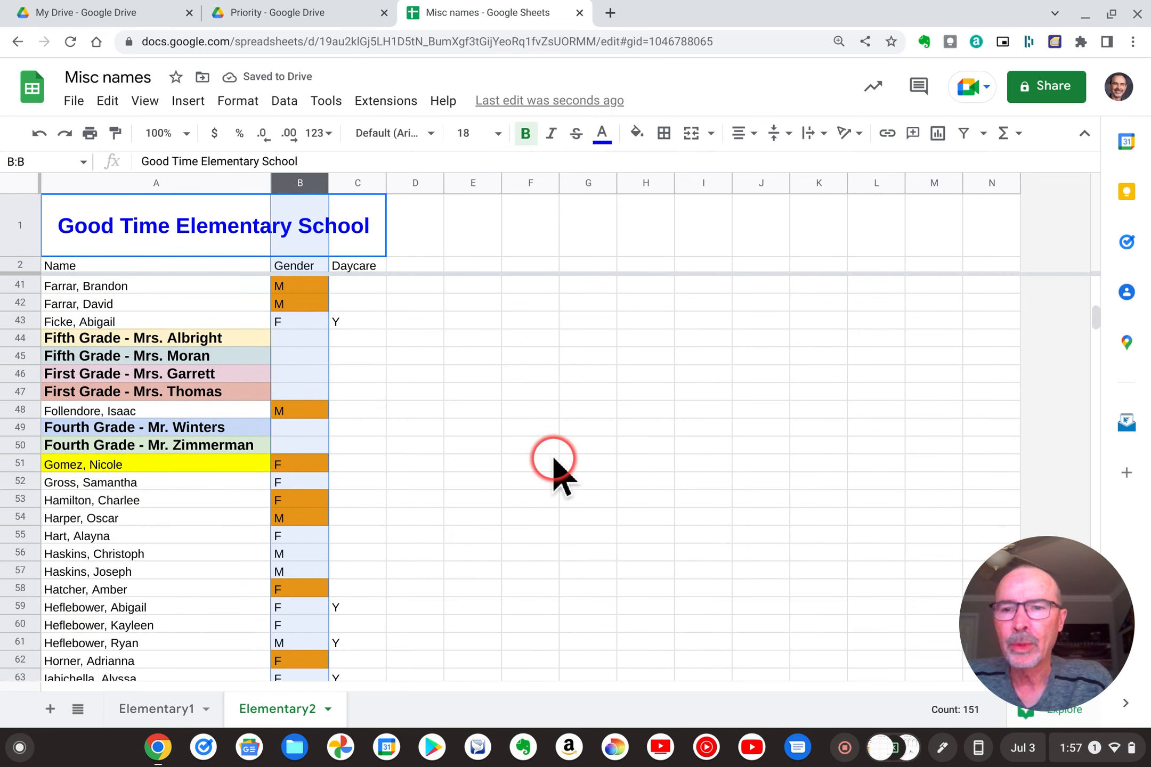
scroll(554, 459, down, 9)
scroll(554, 460, up, 3)
scroll(554, 459, down, 3)
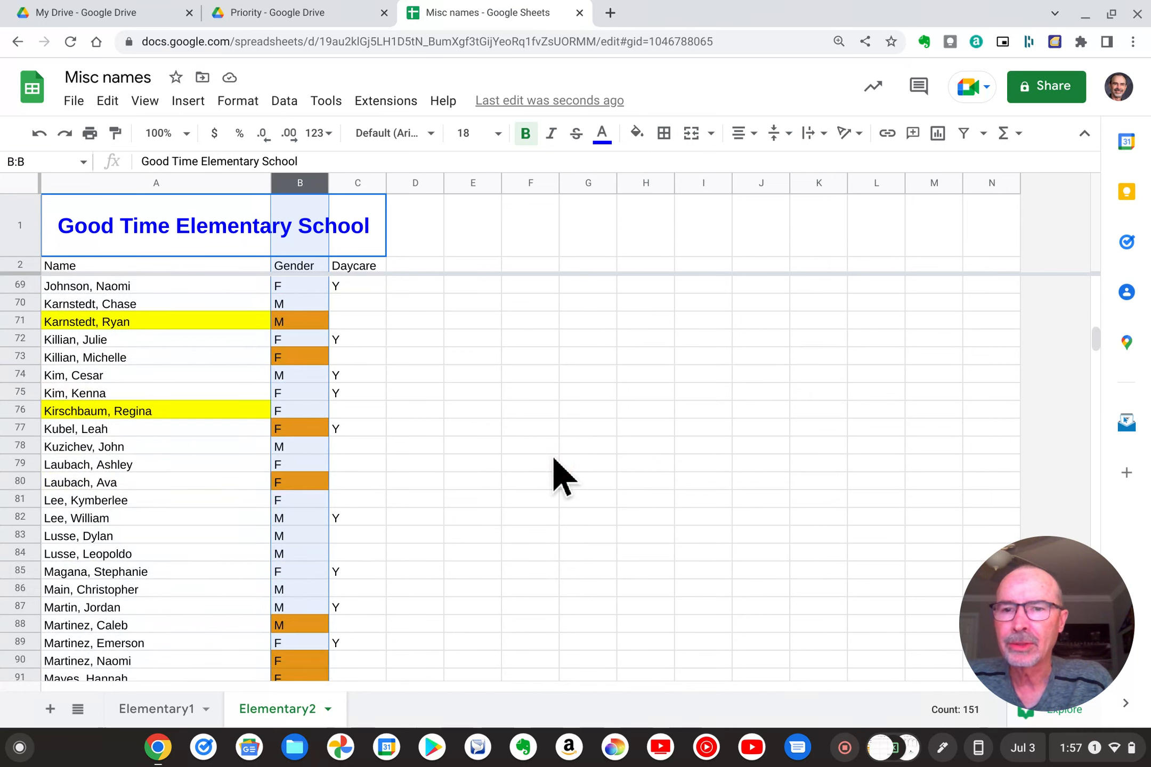
scroll(552, 455, down, 7)
scroll(551, 455, up, 18)
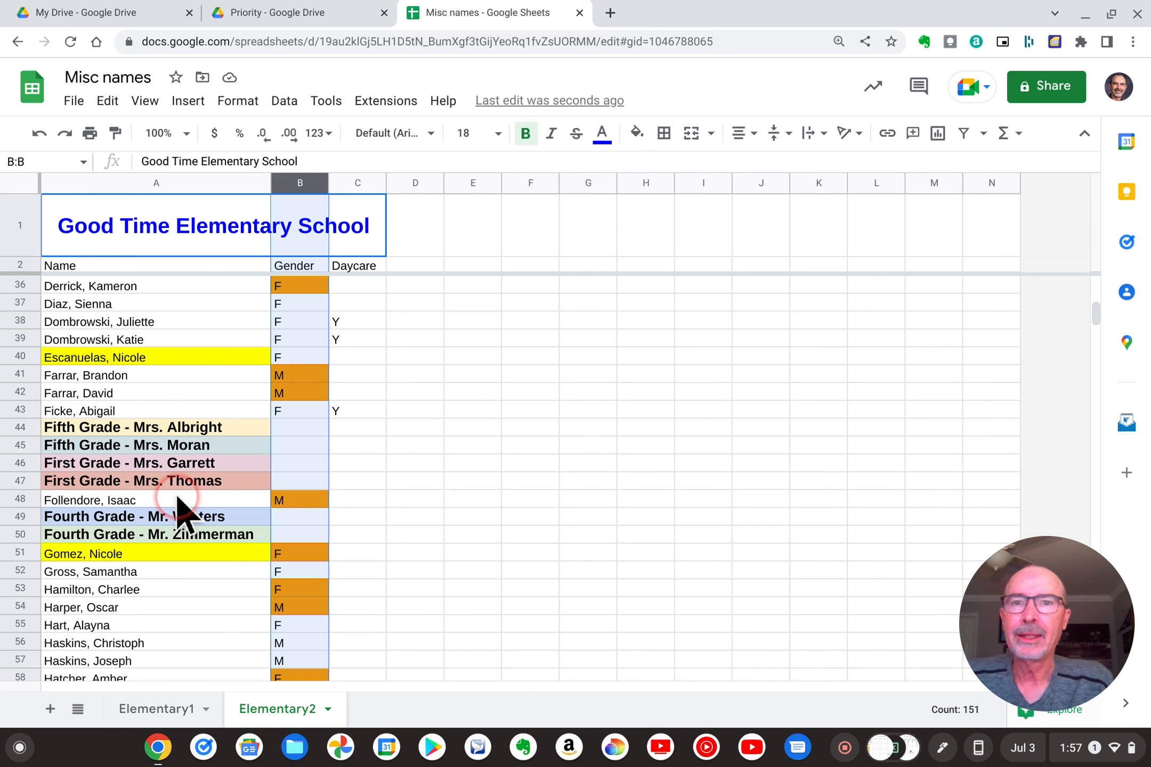
scroll(509, 458, up, 11)
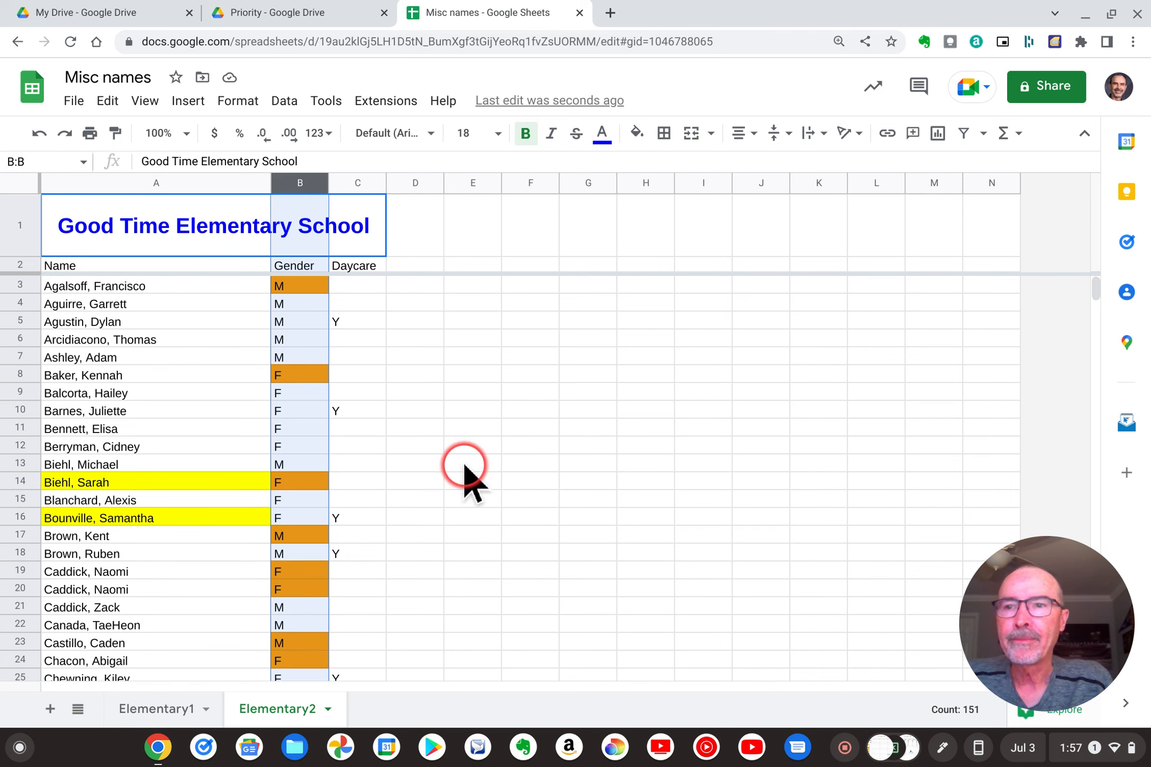
click(36, 133)
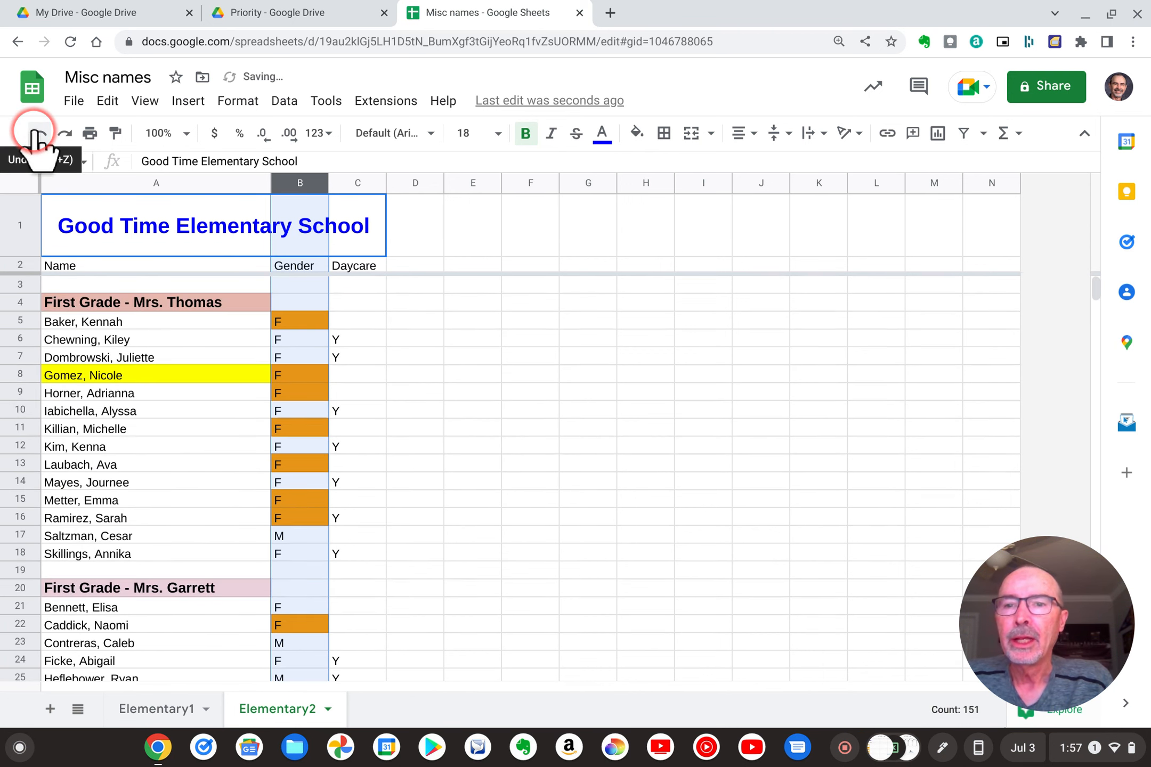
click(586, 483)
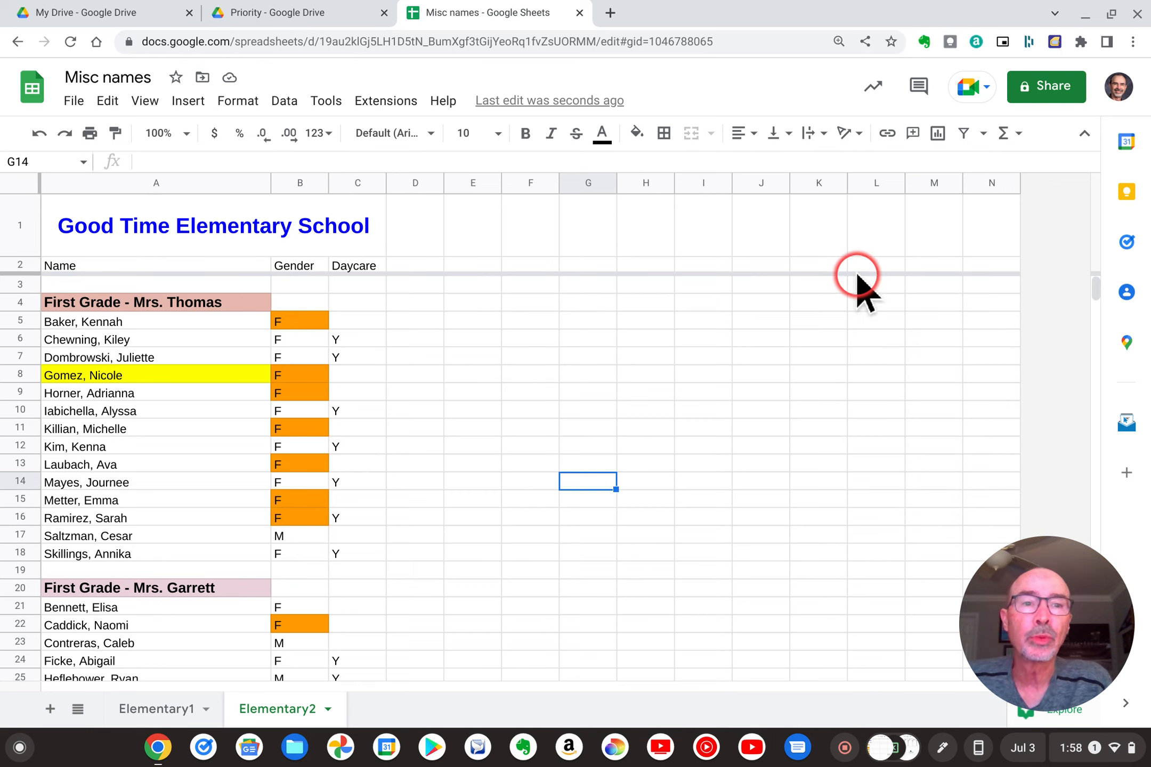
- Try to create a filter on the Gender column of the Elementary2 sheet
click(300, 183)
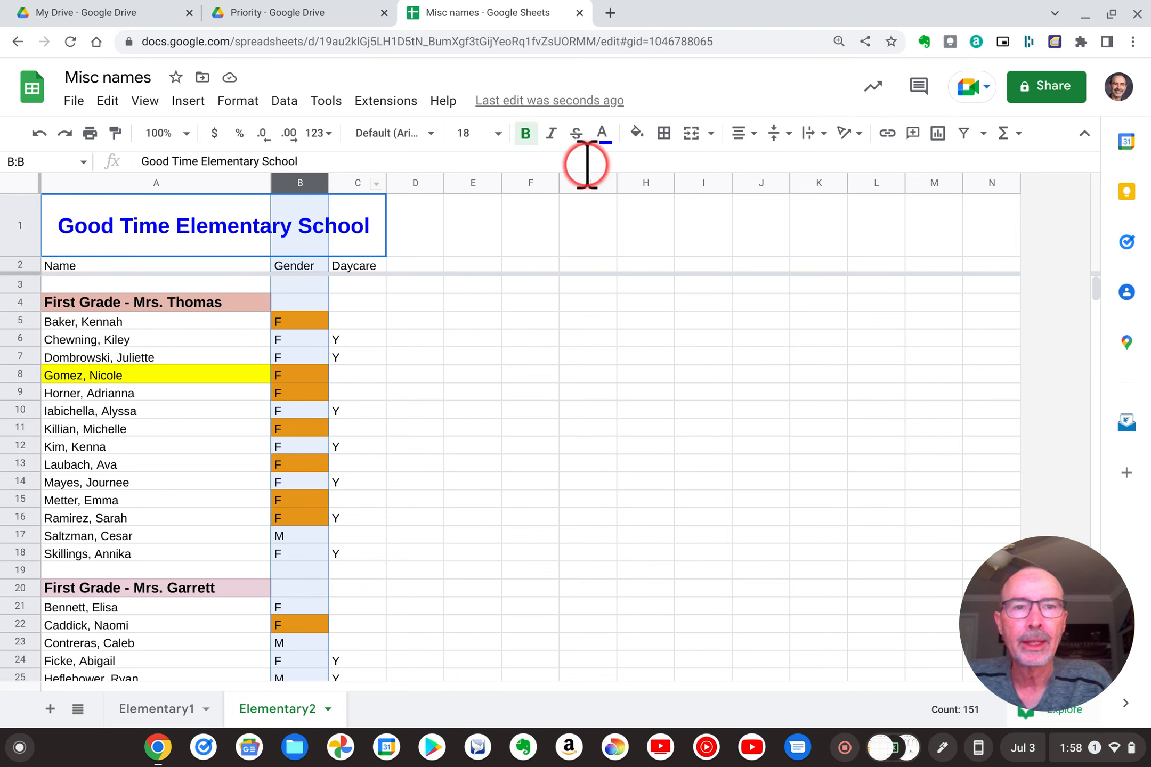
click(963, 137)
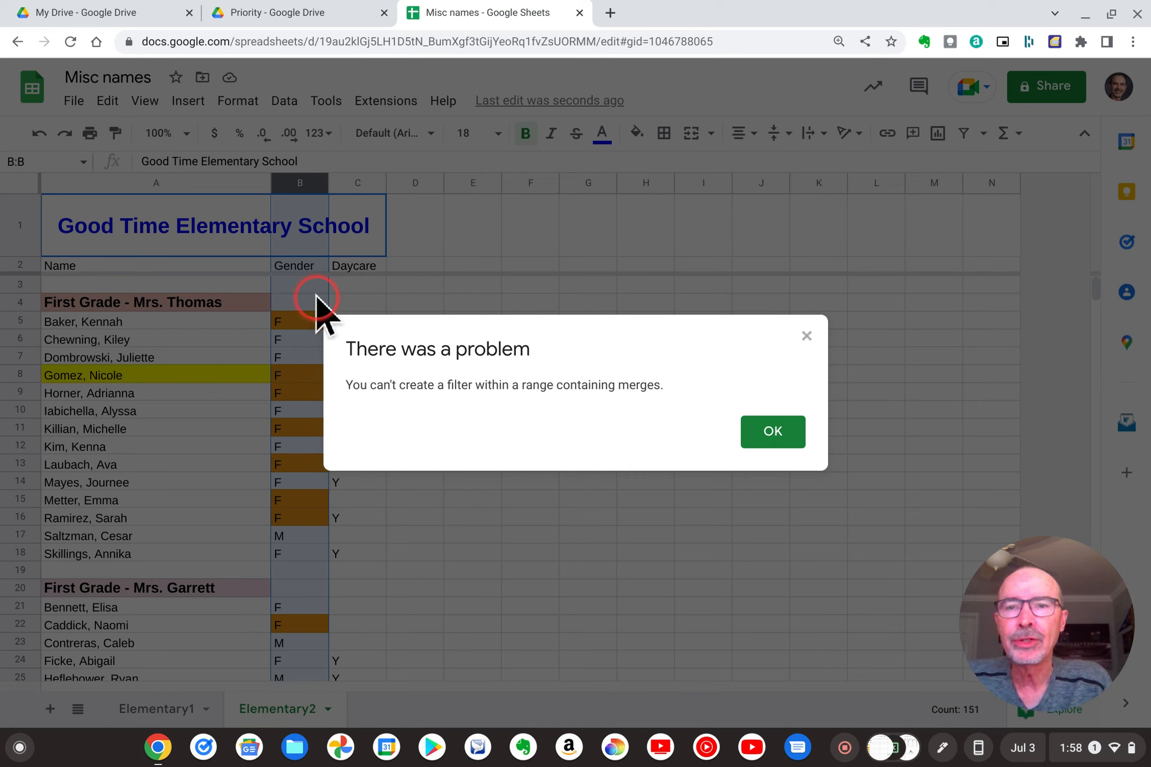
click(779, 434)
click(588, 374)
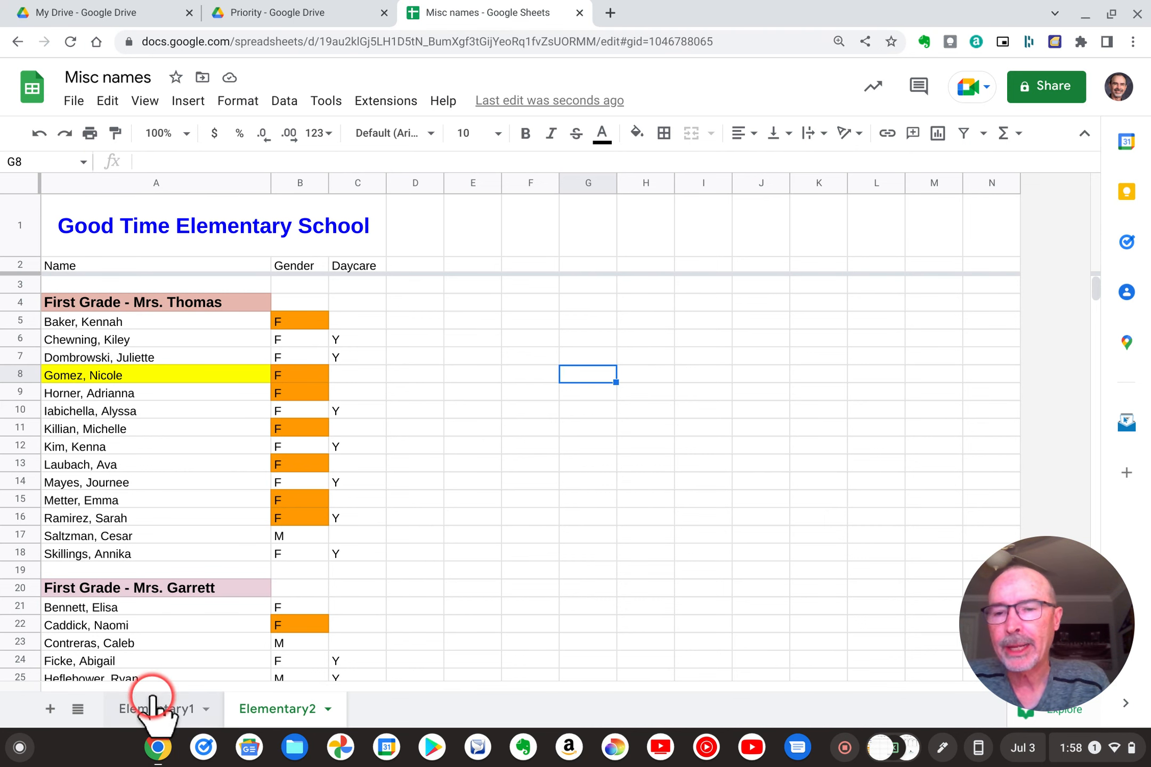
- Open the Elementary1 sheet and look through its student rows and their data columns
click(145, 711)
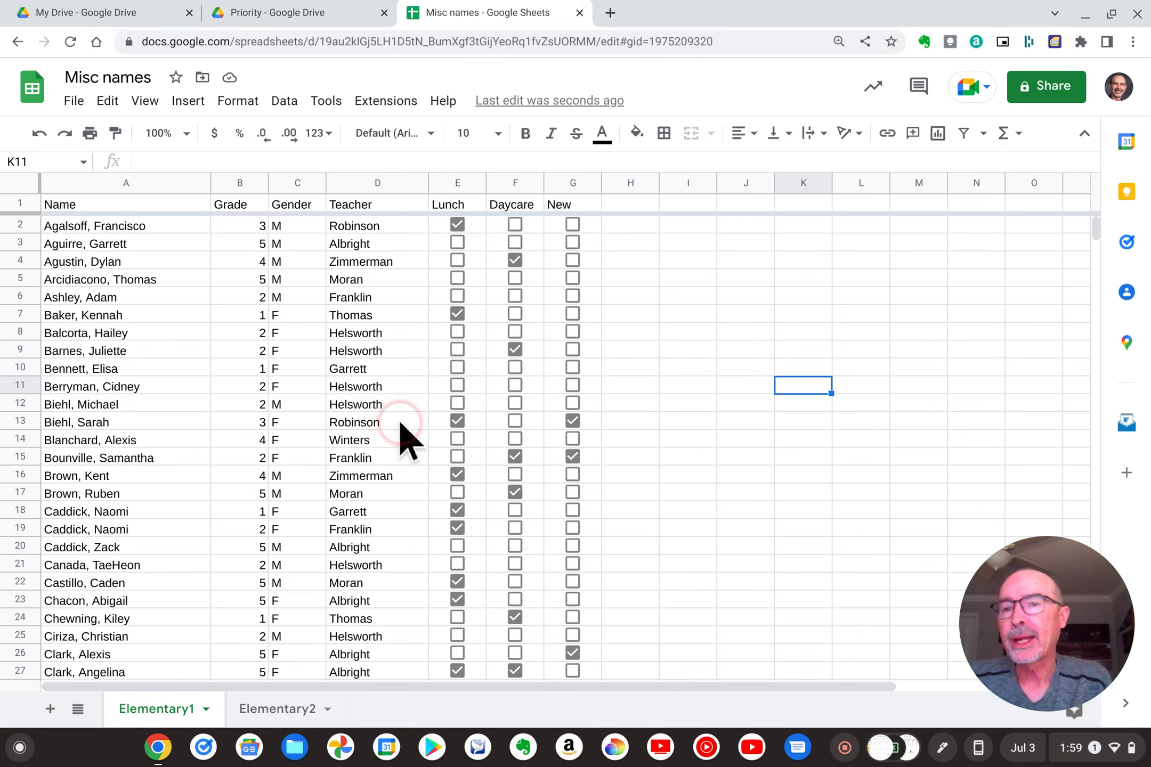
scroll(80, 448, down, 20)
scroll(85, 450, down, 20)
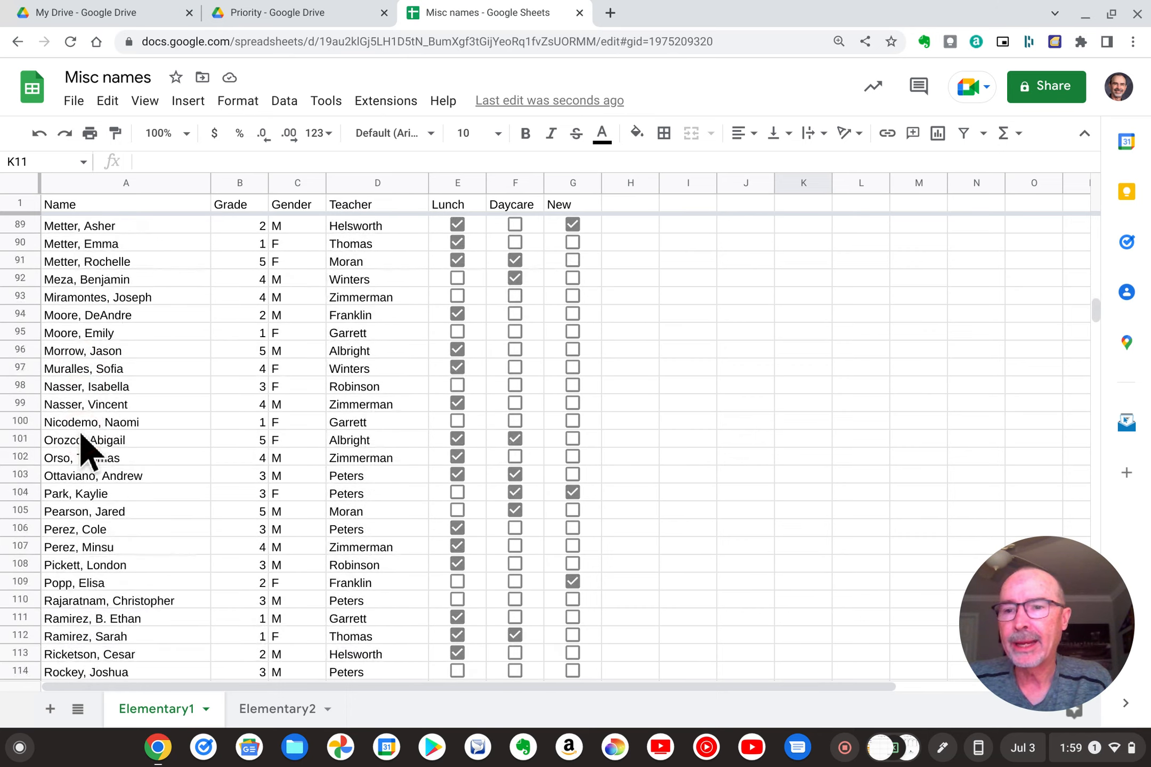
scroll(85, 451, up, 17)
scroll(85, 450, up, 20)
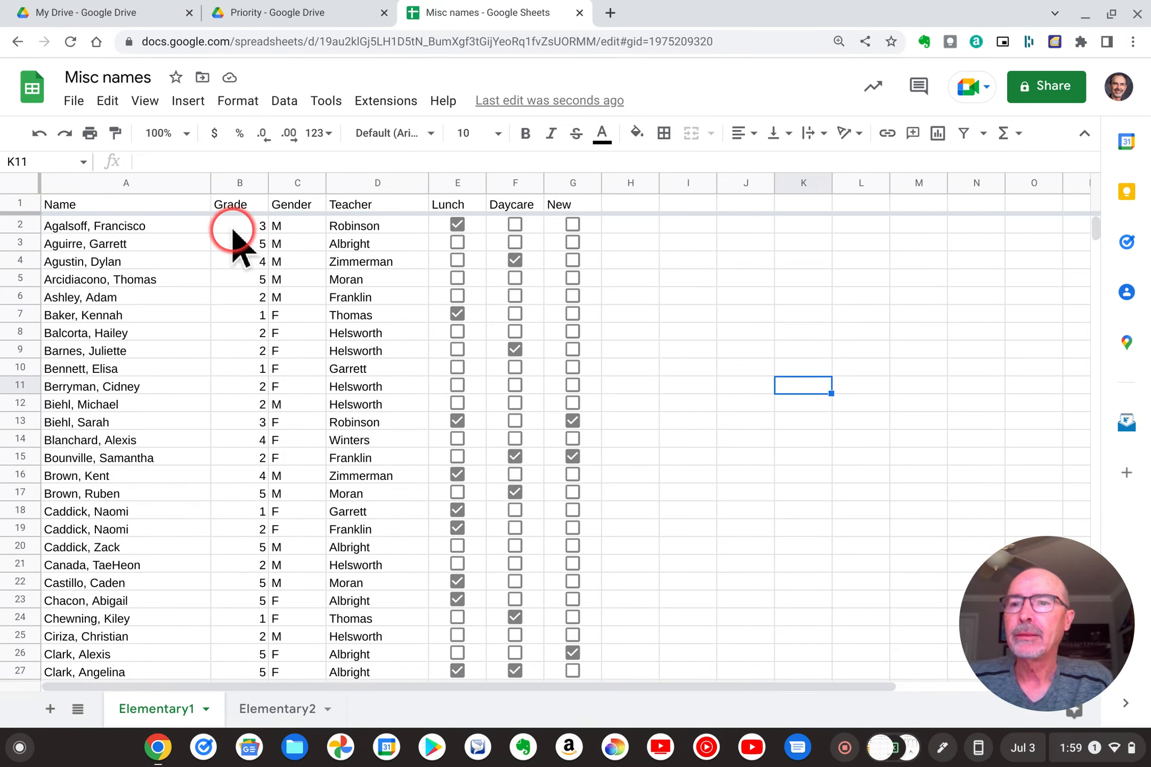
- Start an advanced range sort of the whole Elementary1 sheet and set column B, A to Z, as the first sort key
click(19, 185)
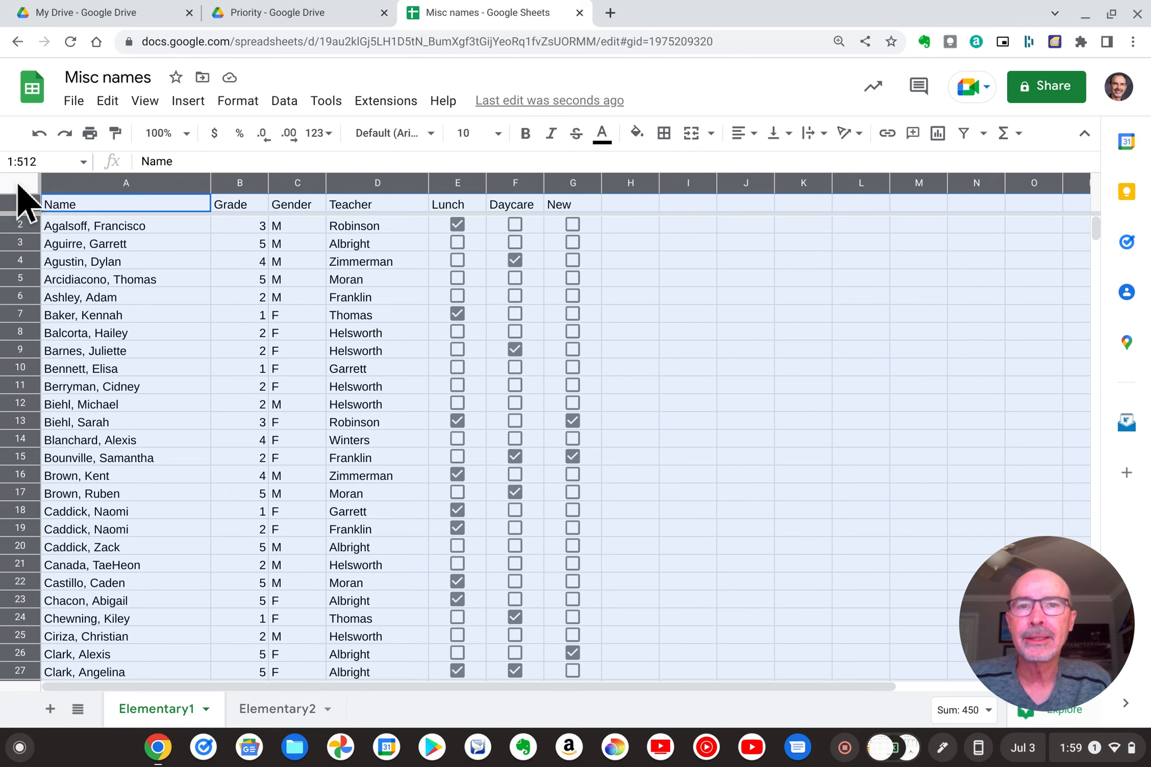
click(285, 102)
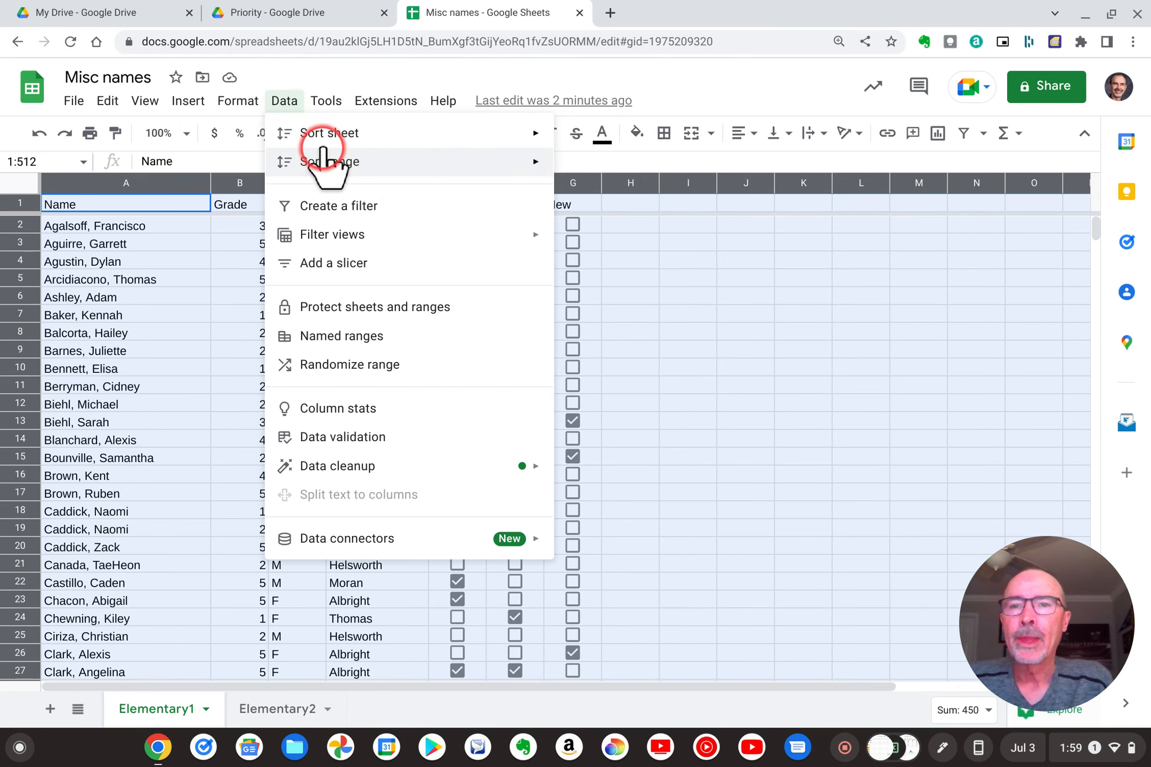
mouse_move(324, 160)
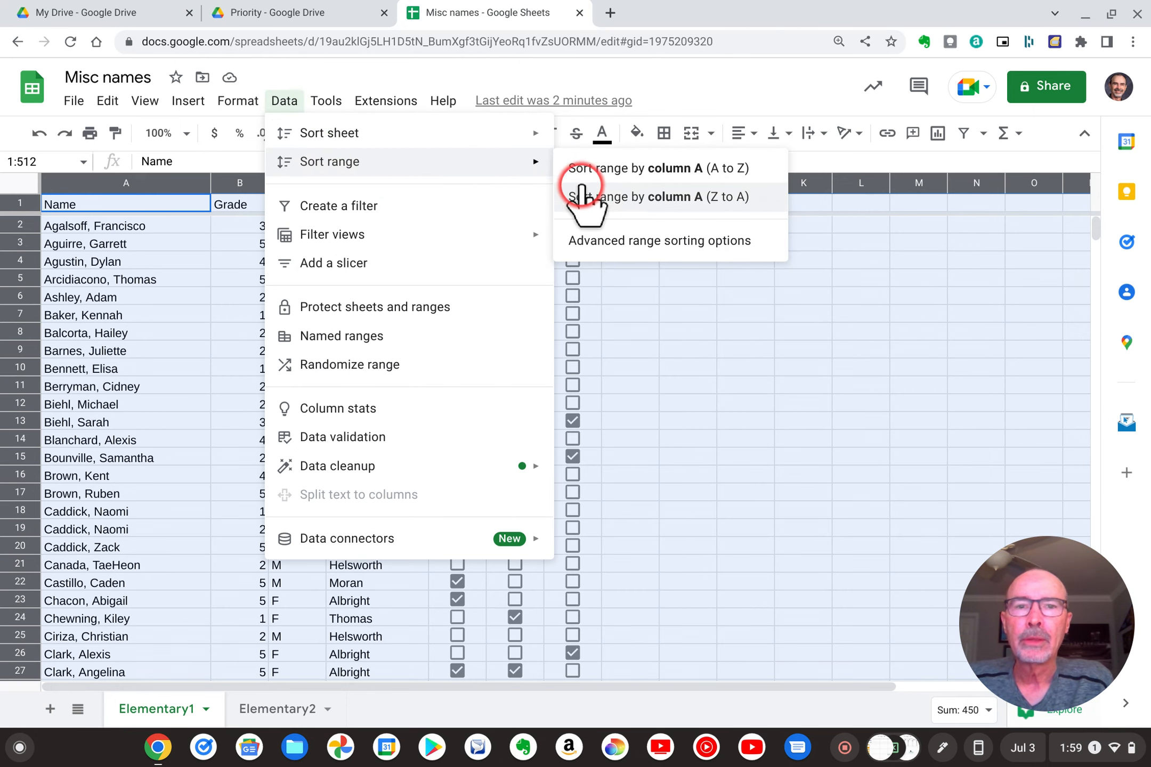
click(638, 241)
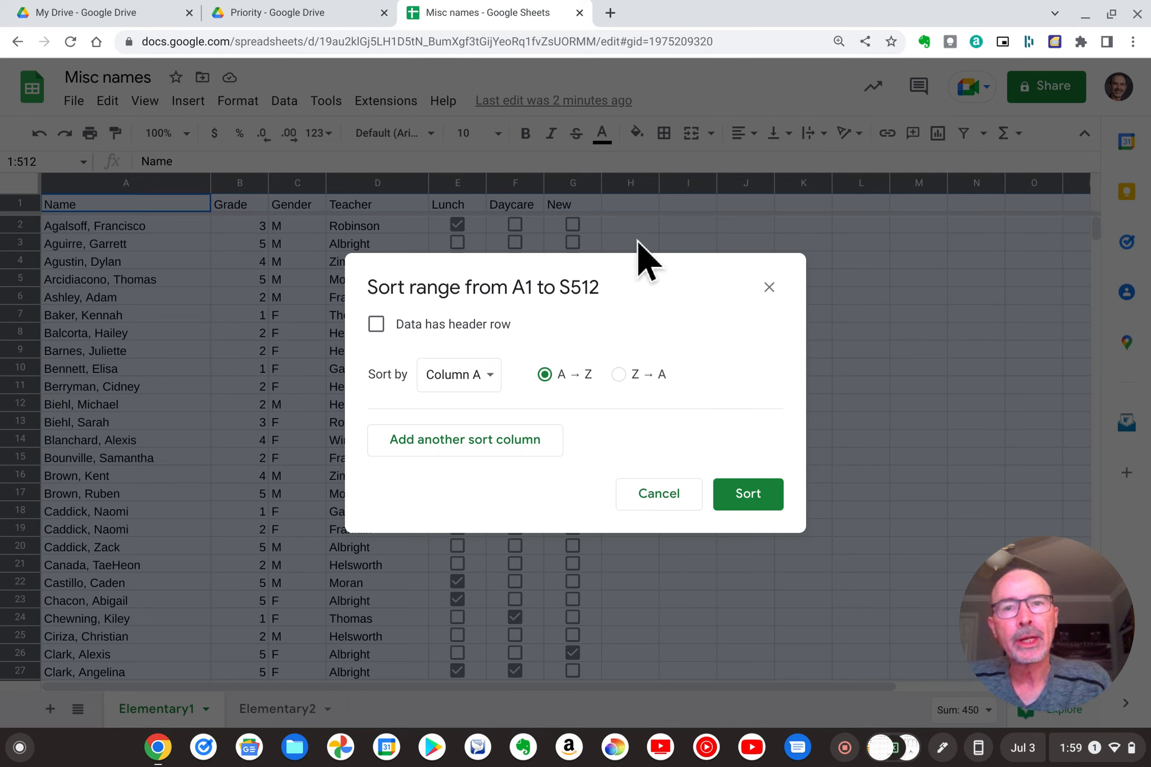
click(490, 377)
click(477, 400)
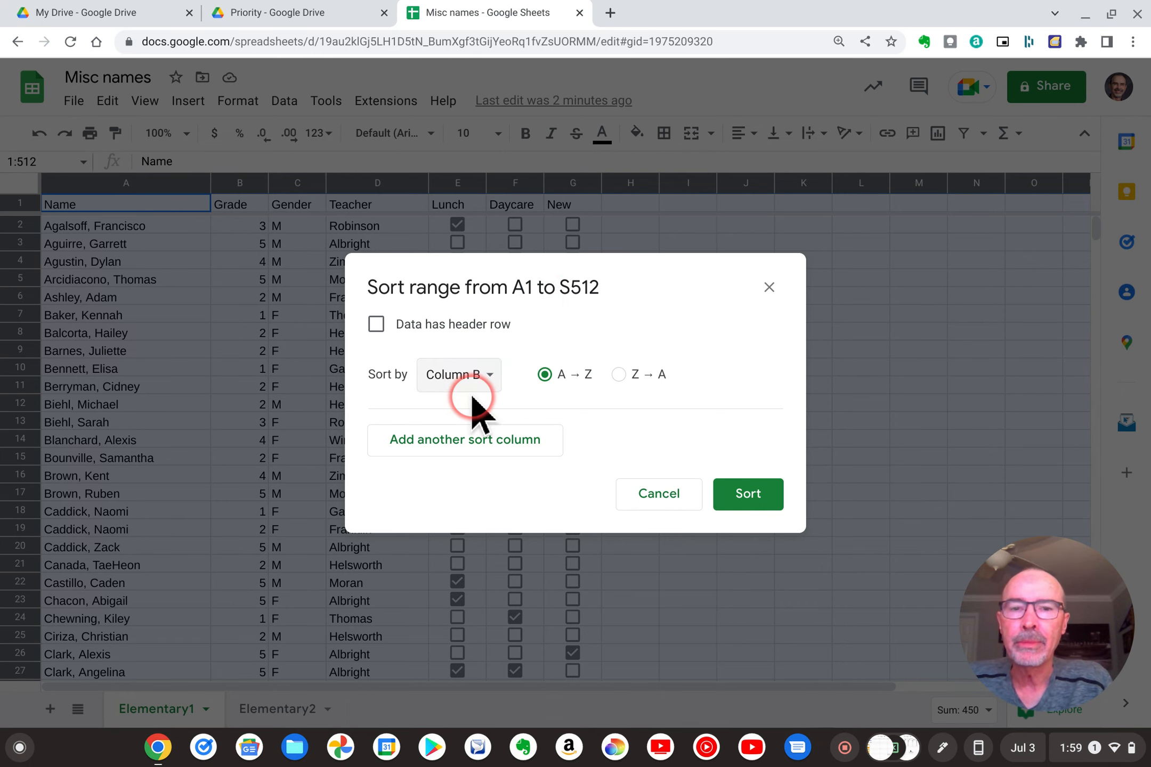
- Add column D and column A, both A to Z, as the second and third sort keys and sort the range
click(482, 449)
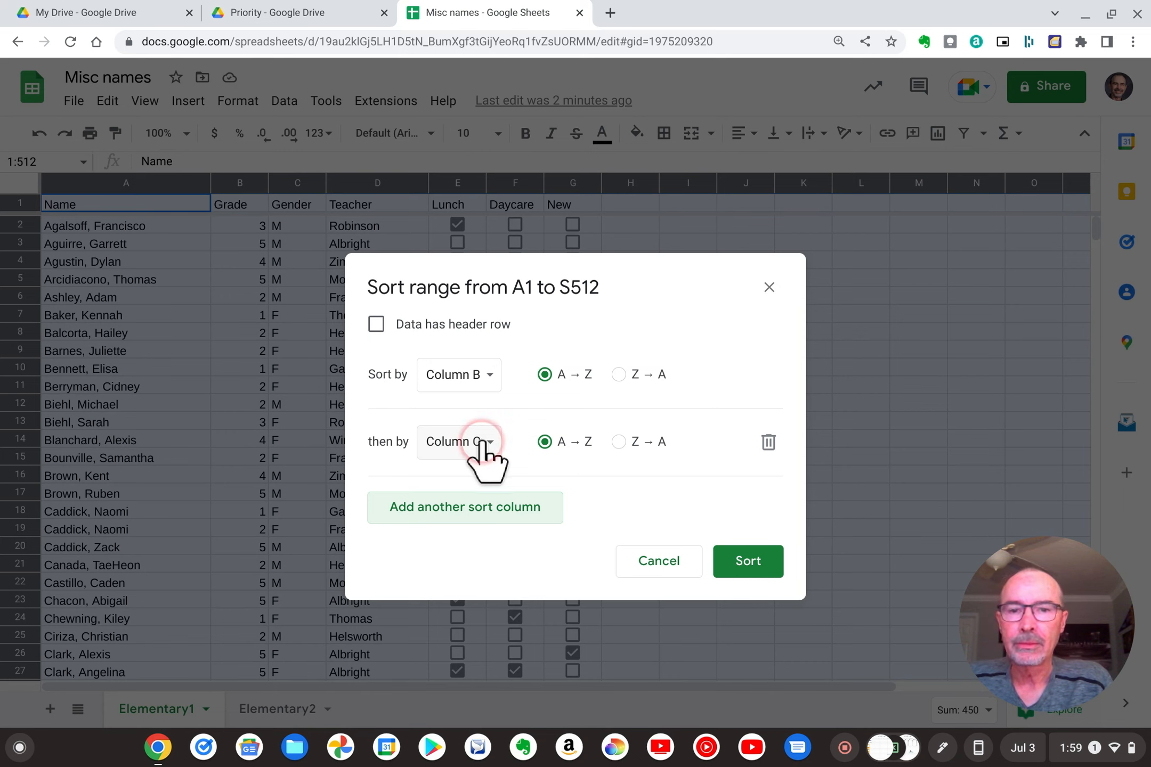
click(485, 441)
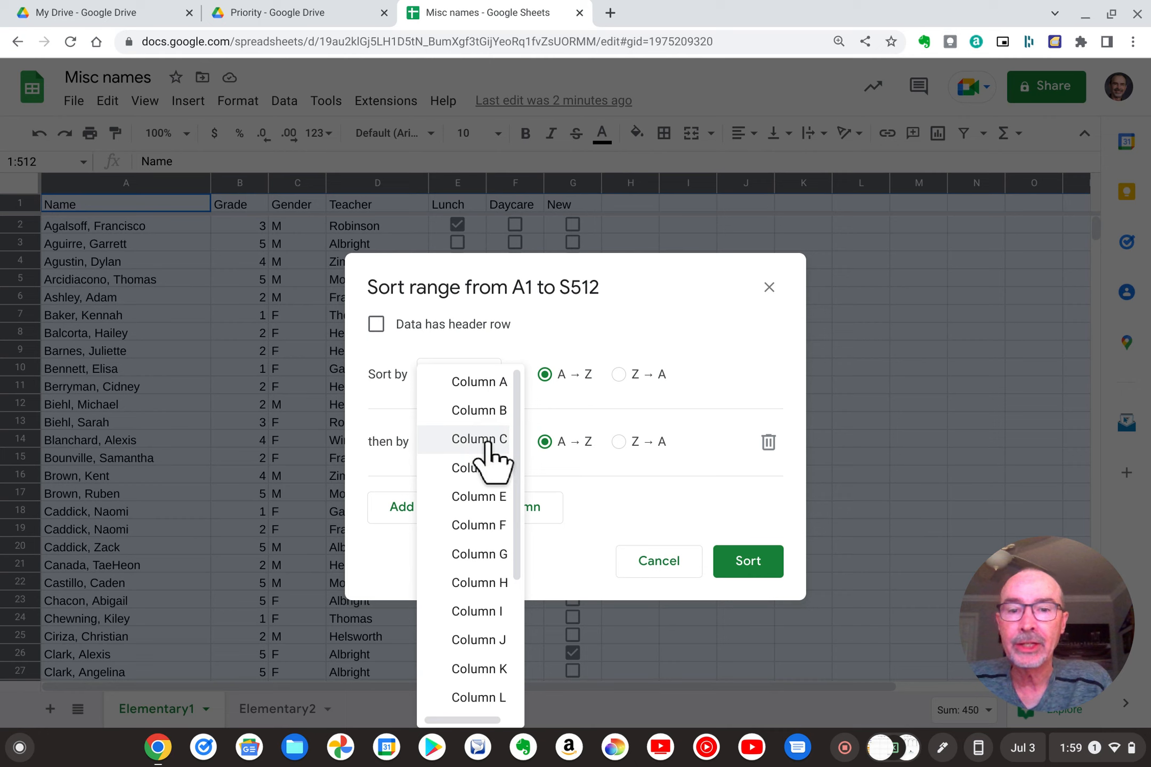
click(472, 467)
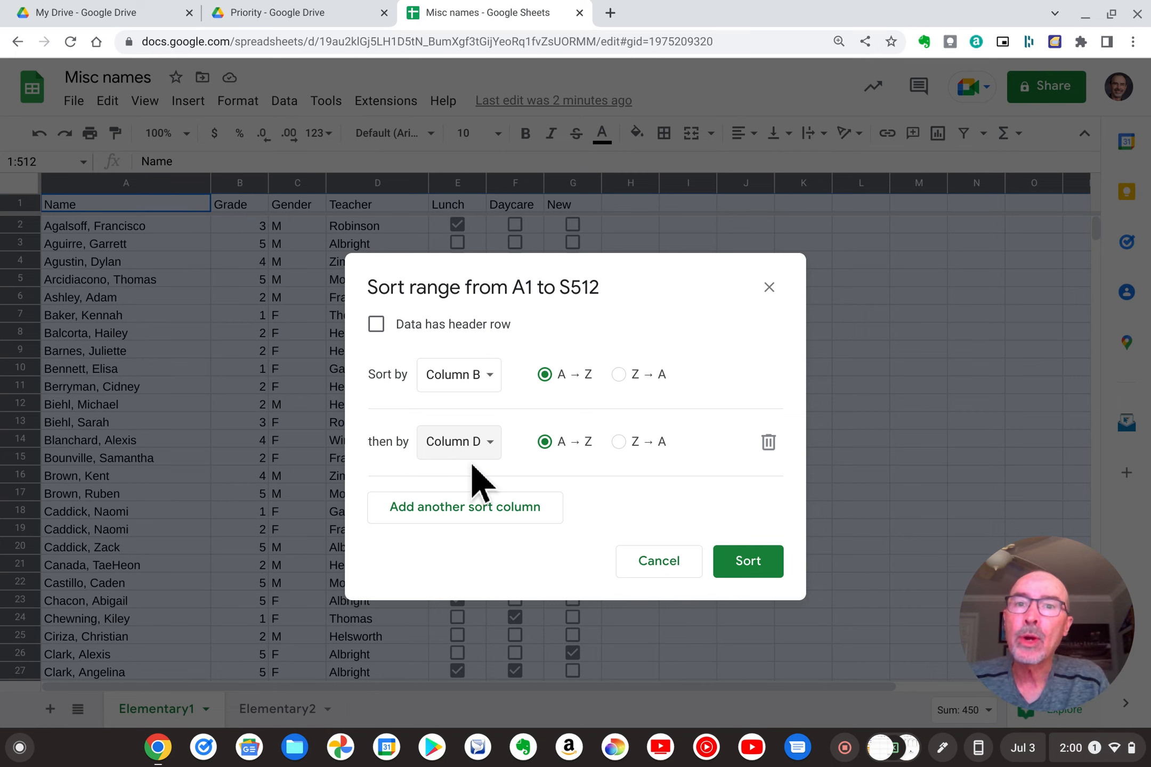
click(466, 505)
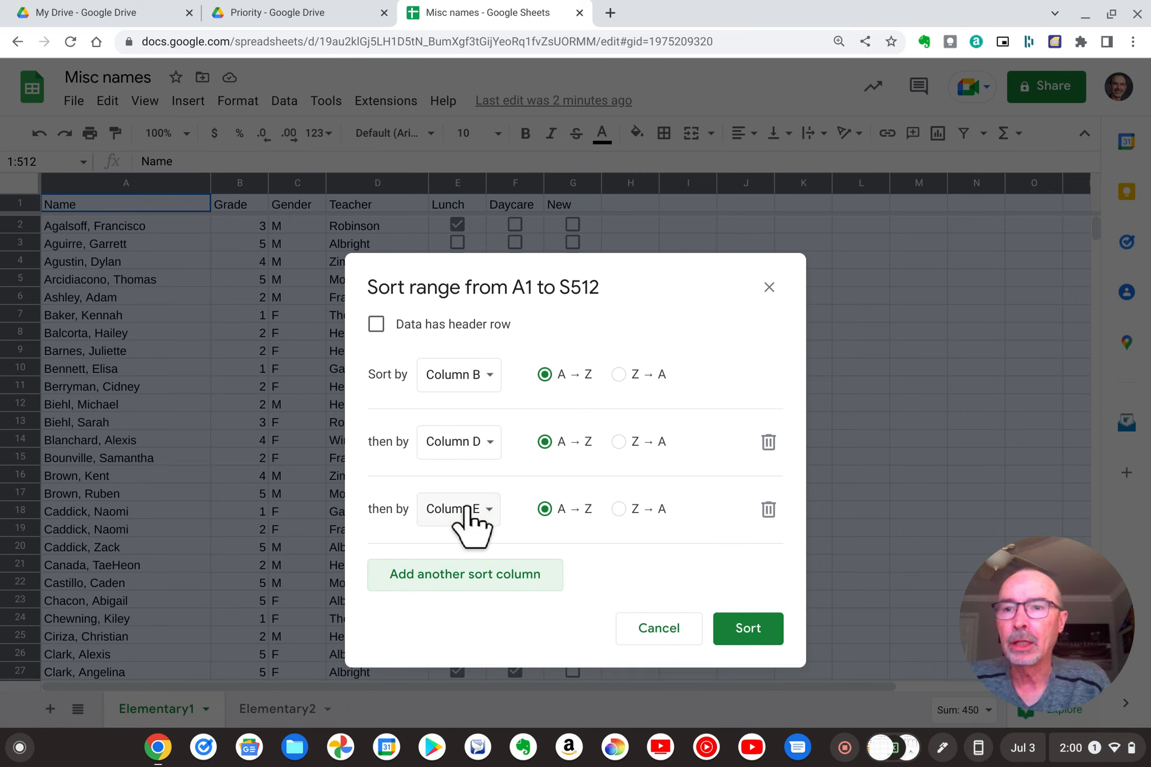
click(459, 509)
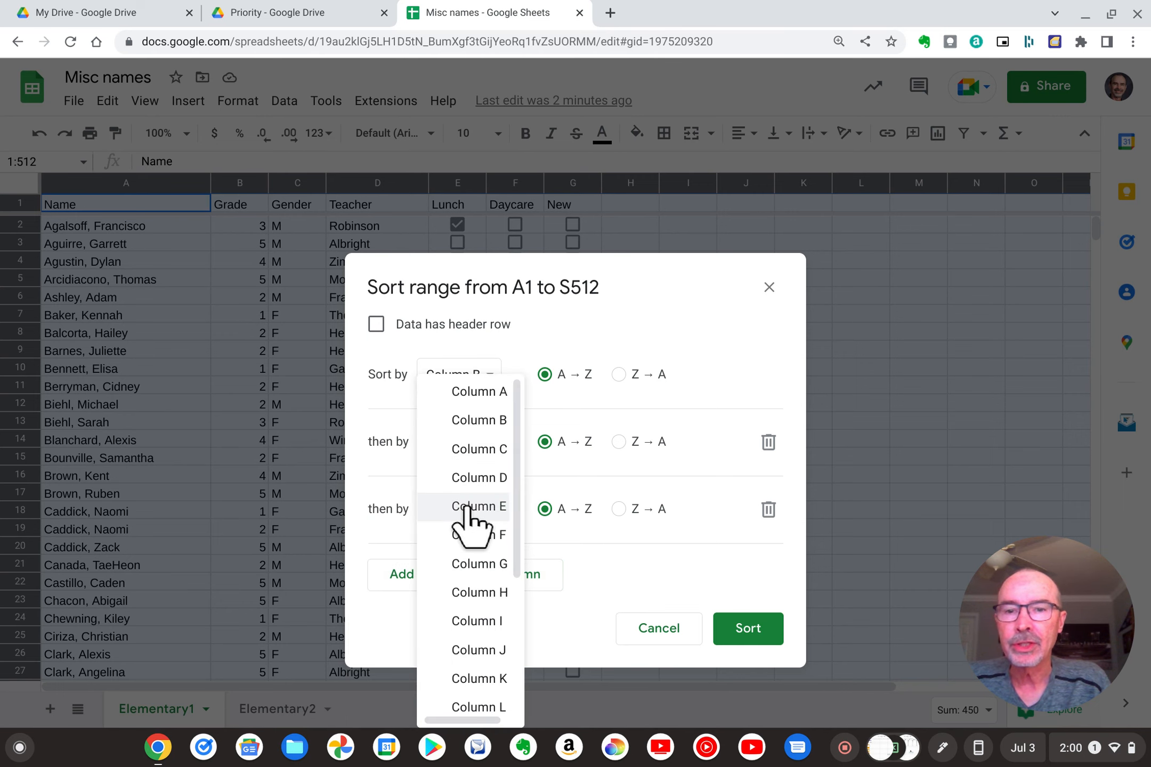
click(480, 391)
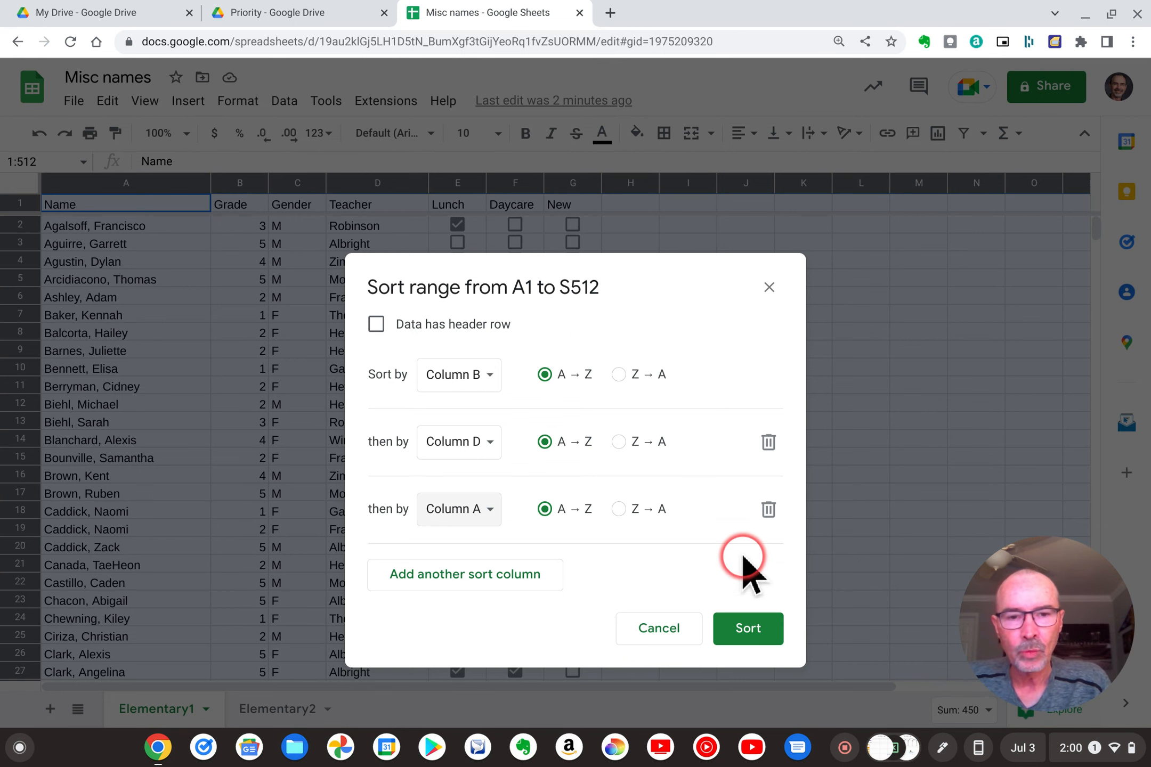
click(748, 628)
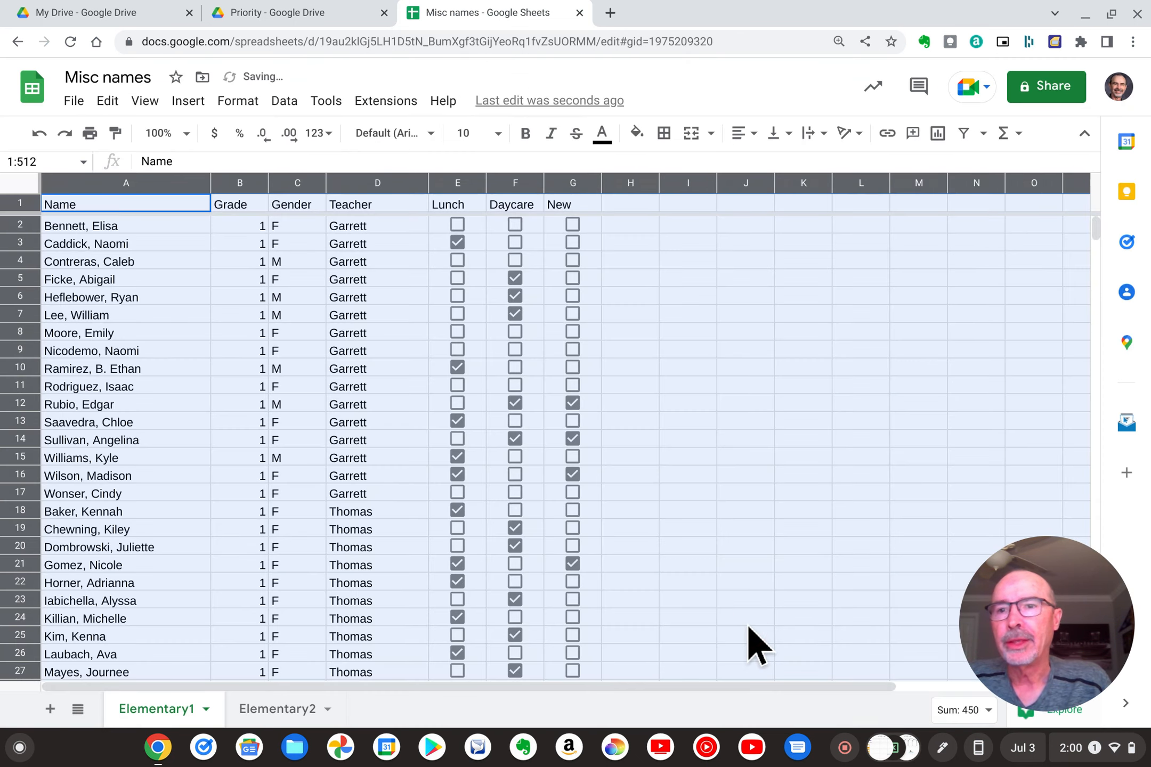
- Examine how the sorted Elementary1 rows are grouped by grade and teacher, with student names in order within each class
click(732, 441)
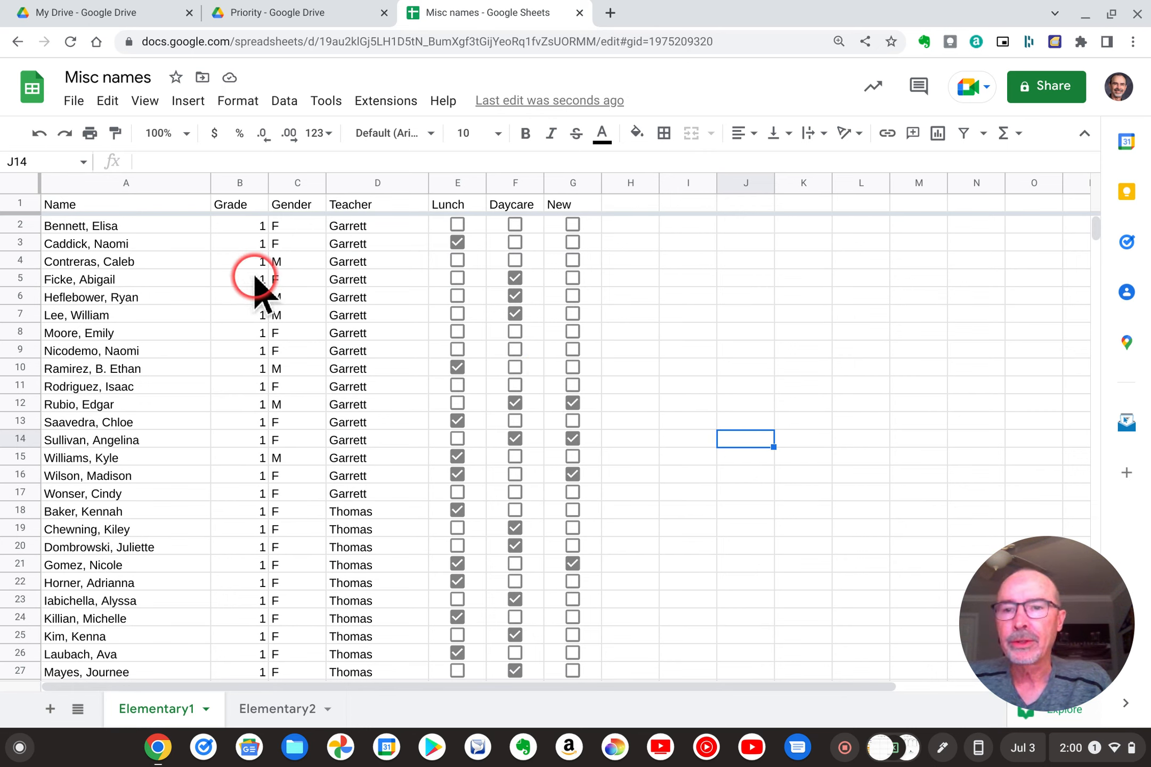
scroll(258, 426, down, 10)
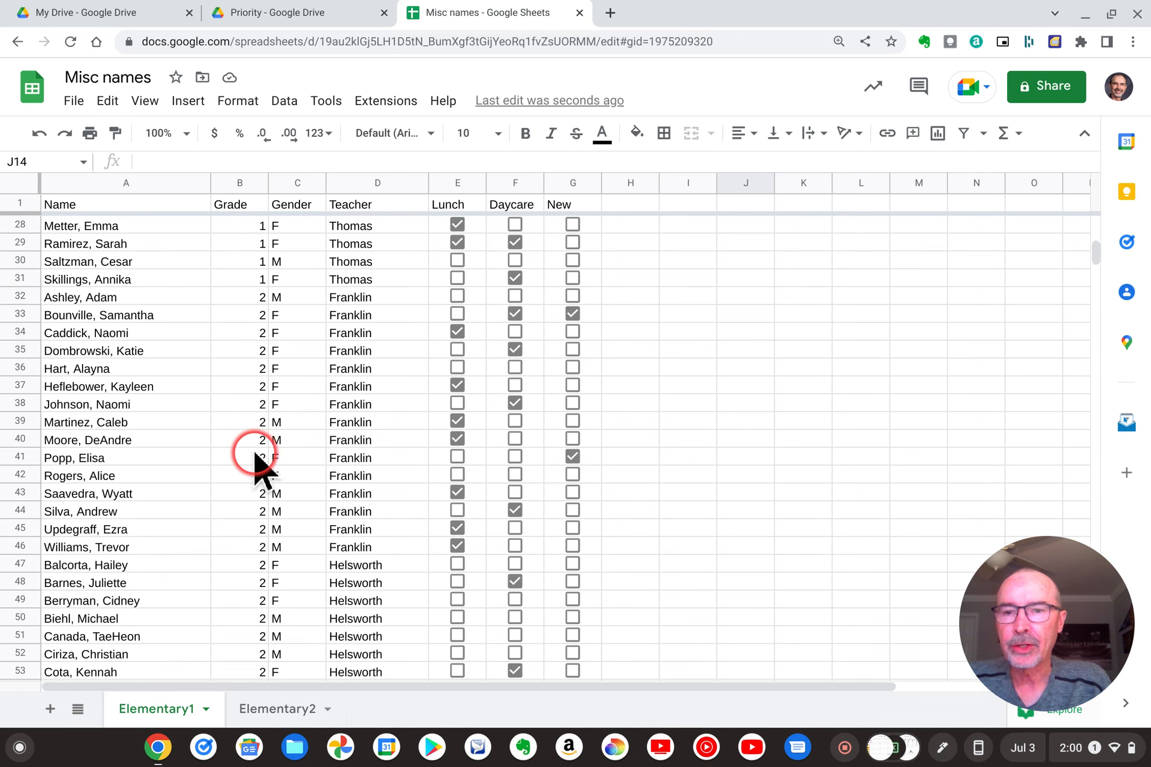
scroll(261, 479, down, 10)
scroll(259, 511, down, 2)
scroll(257, 506, up, 20)
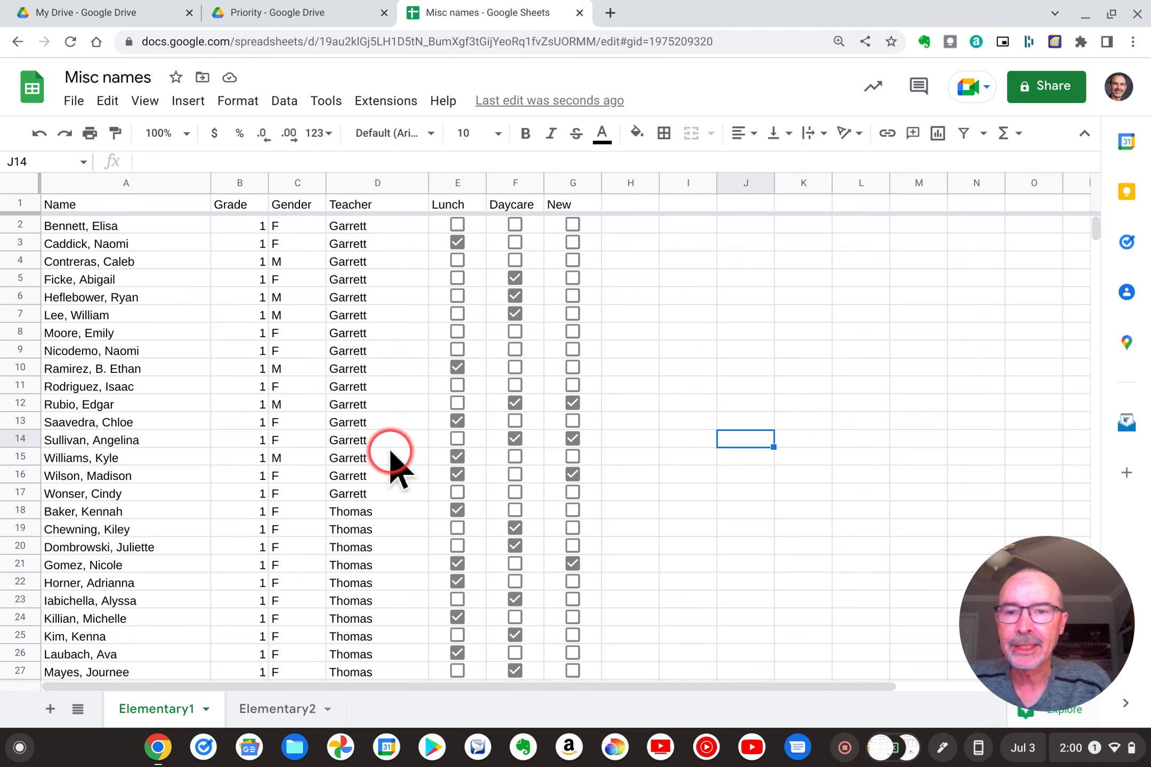
scroll(387, 482, down, 6)
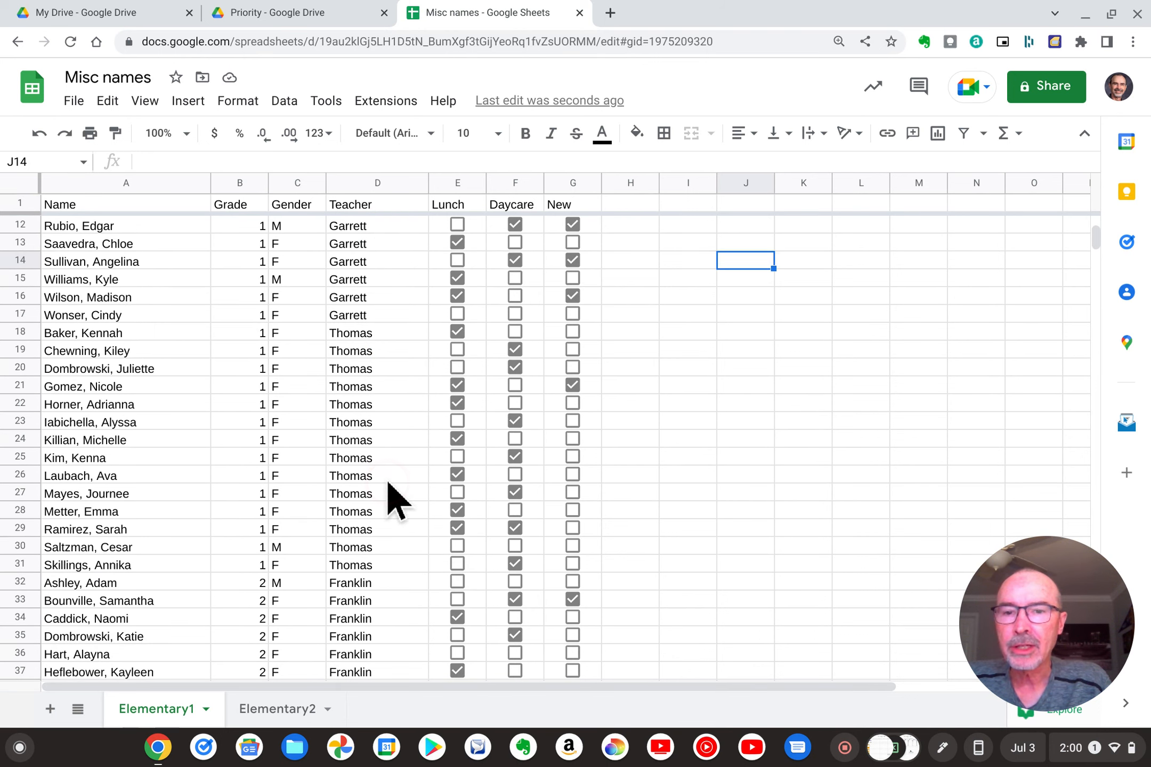
scroll(388, 482, up, 6)
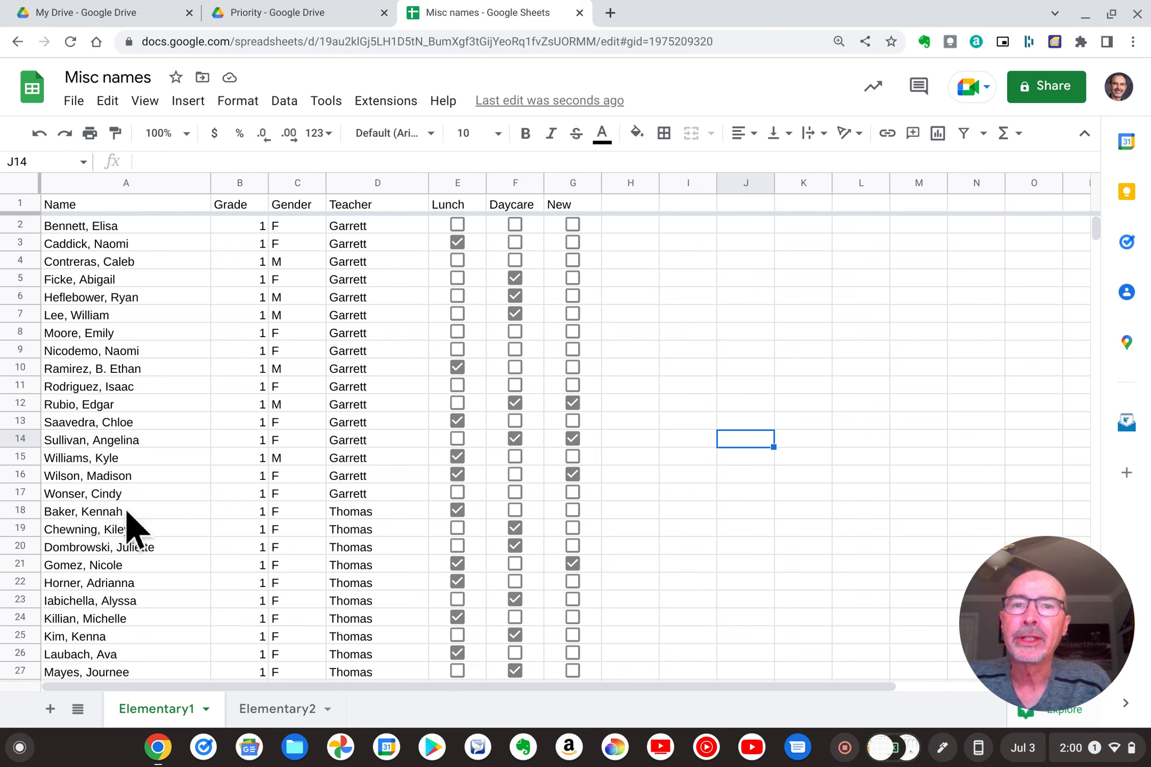
scroll(133, 527, down, 7)
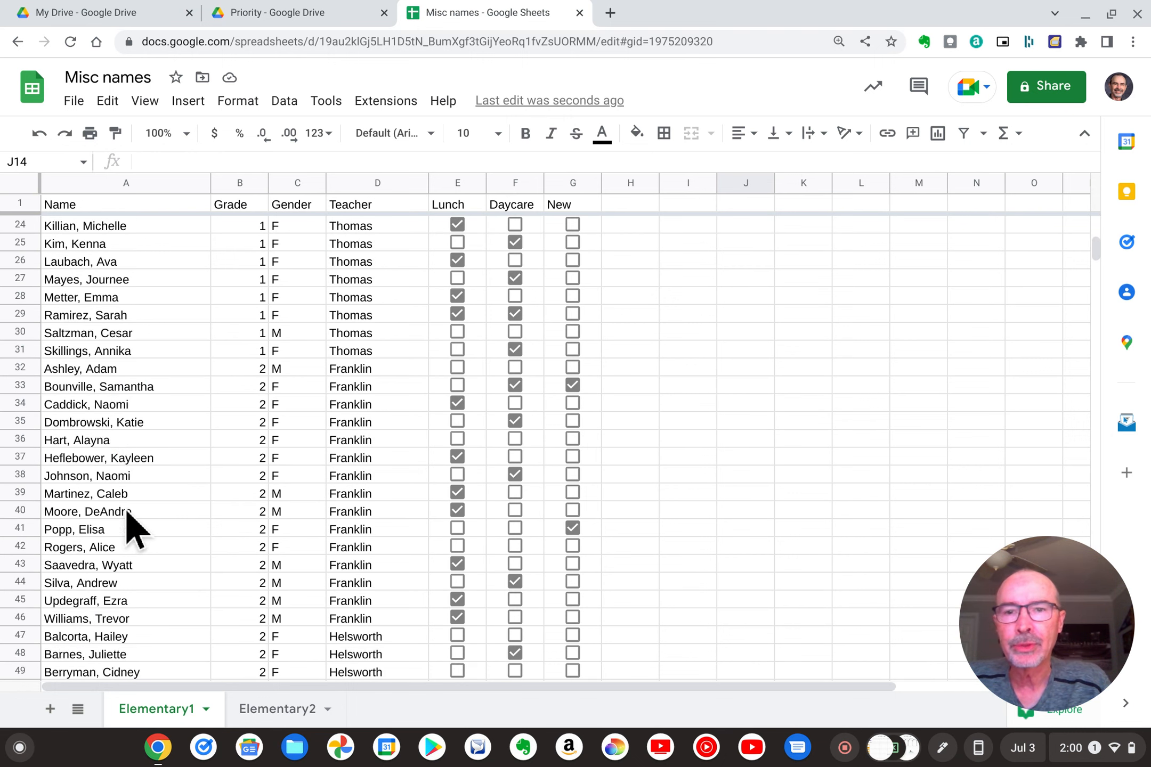
scroll(133, 527, up, 7)
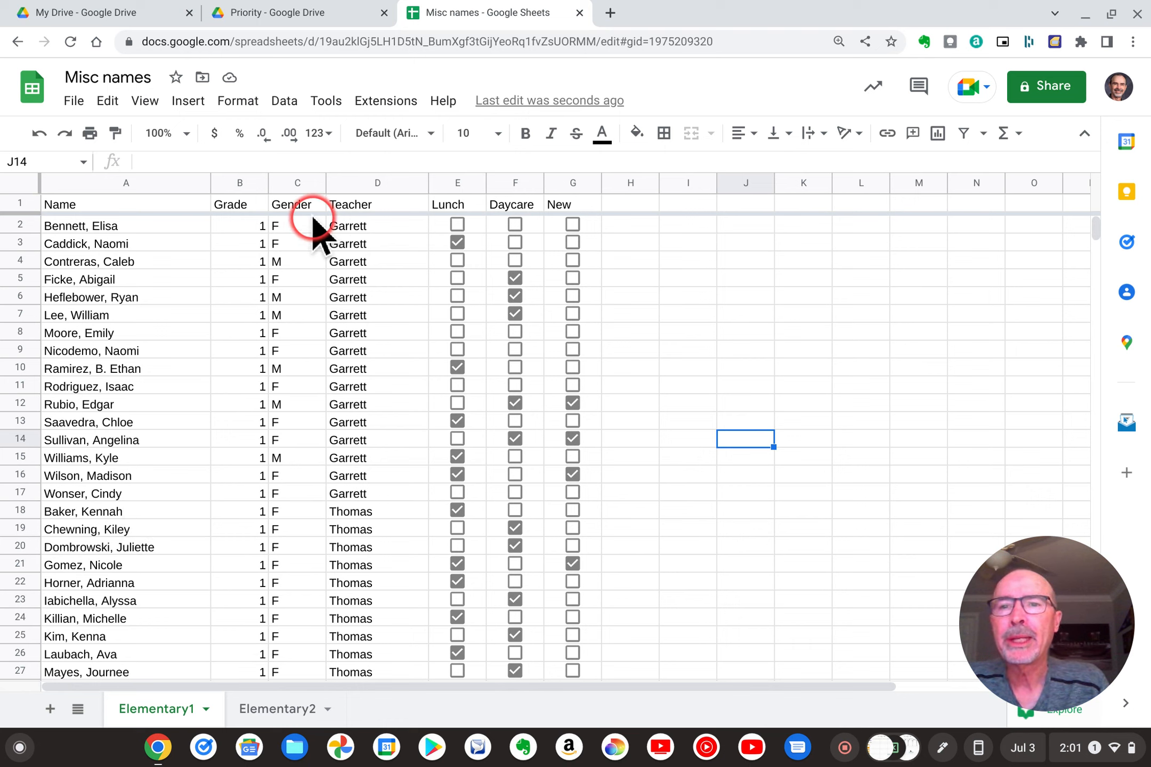
- Insert the COUNTIF math function in cell C153, below the Gender column of the student list
scroll(309, 440, down, 20)
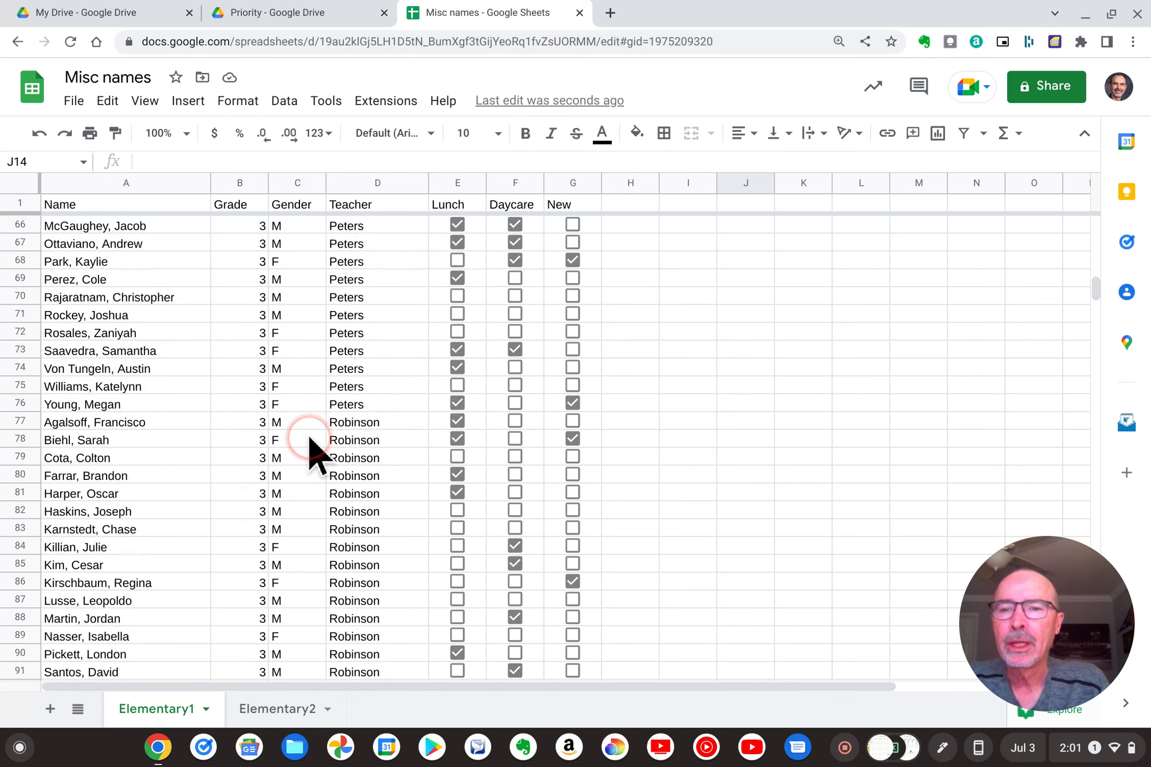
scroll(310, 439, down, 16)
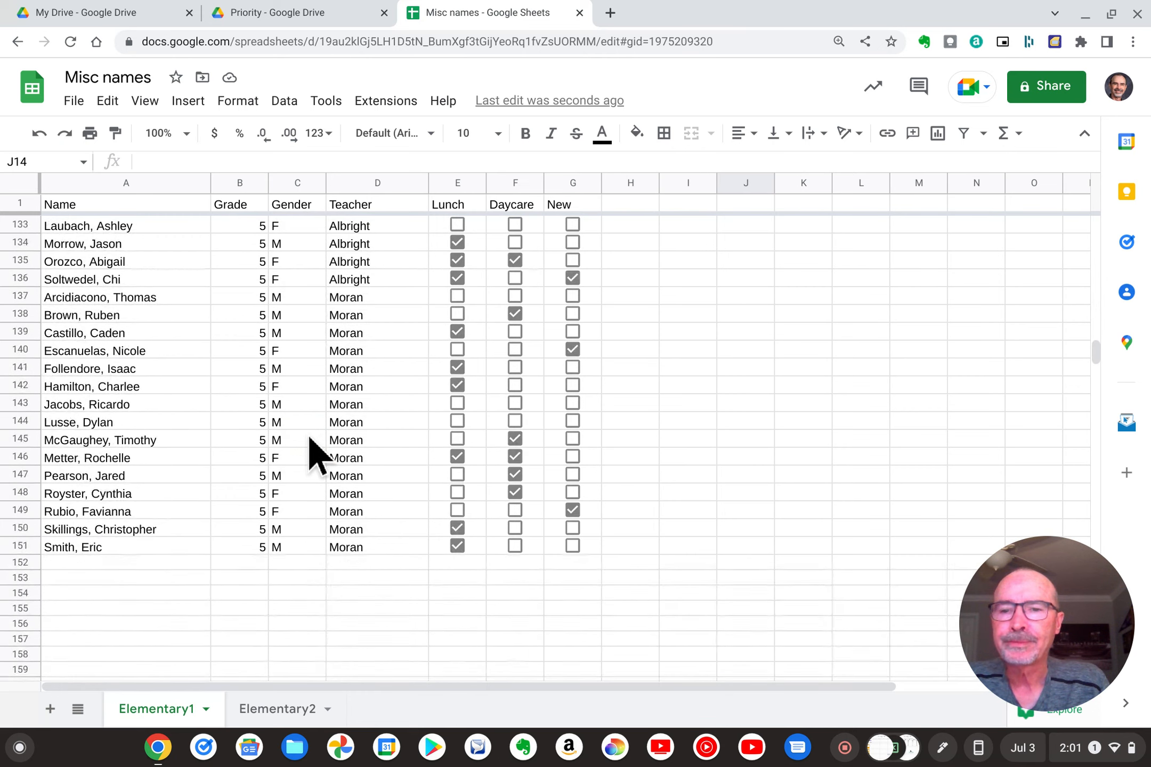
click(299, 436)
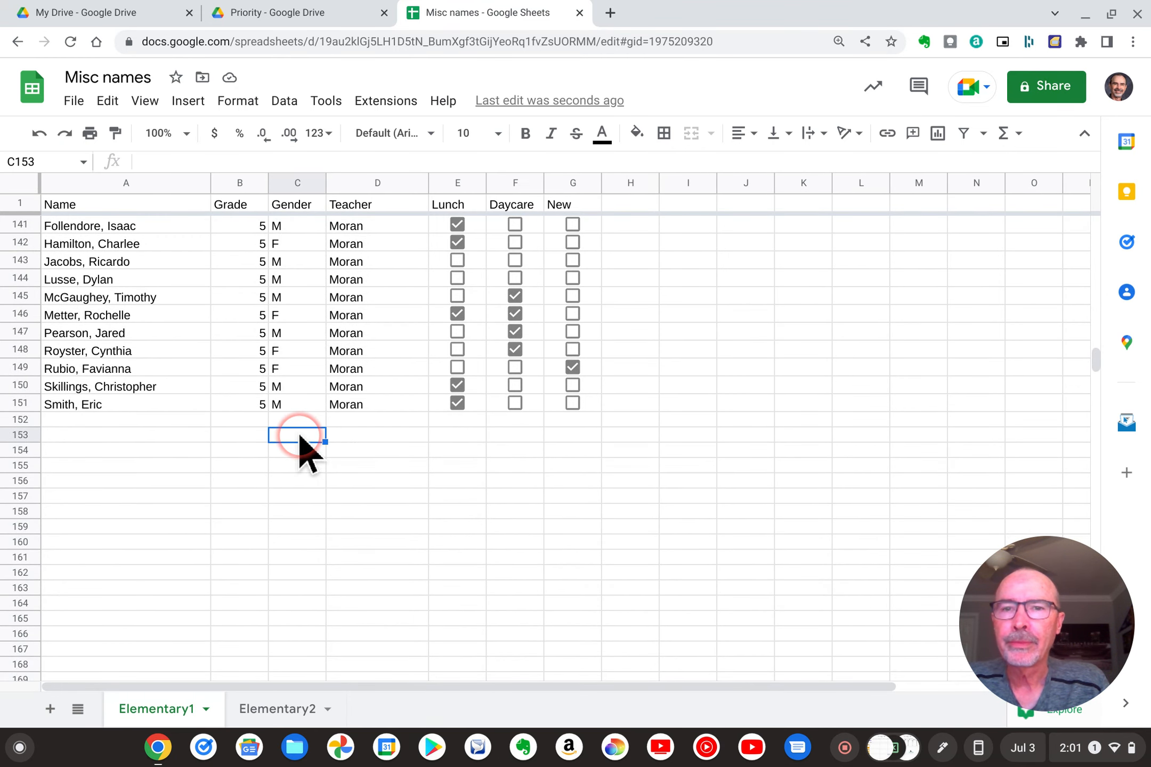
click(1002, 138)
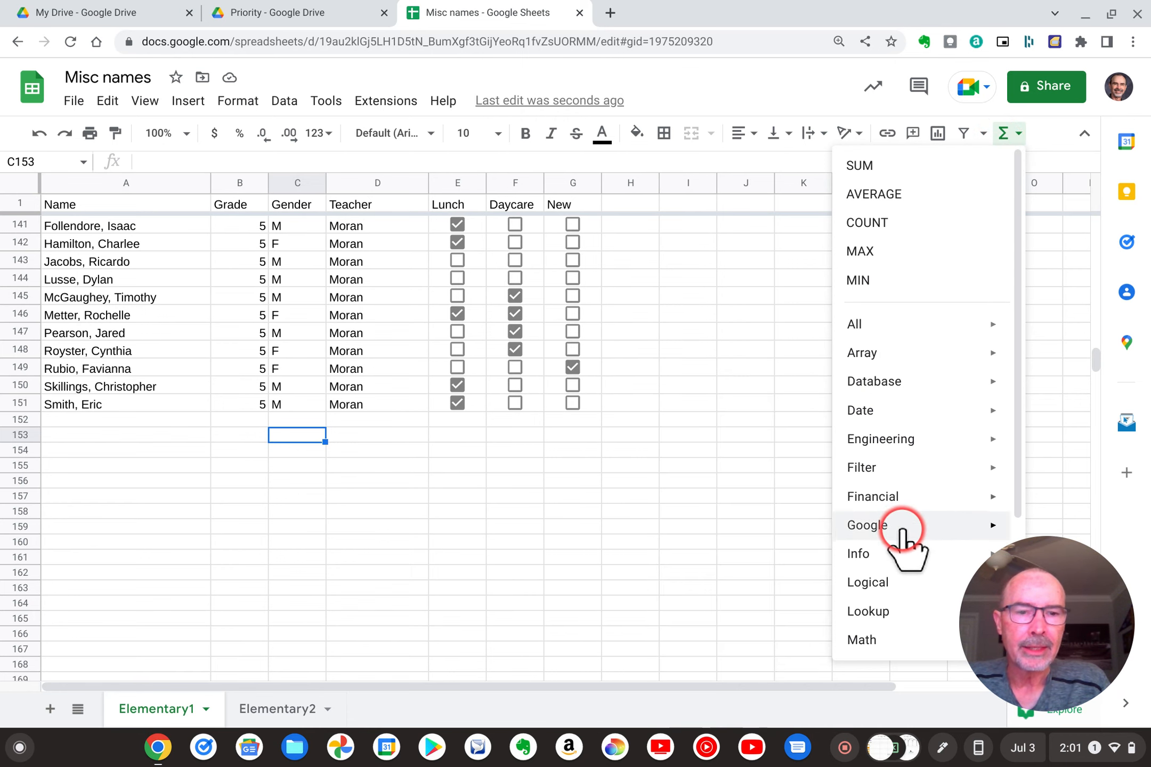
mouse_move(881, 646)
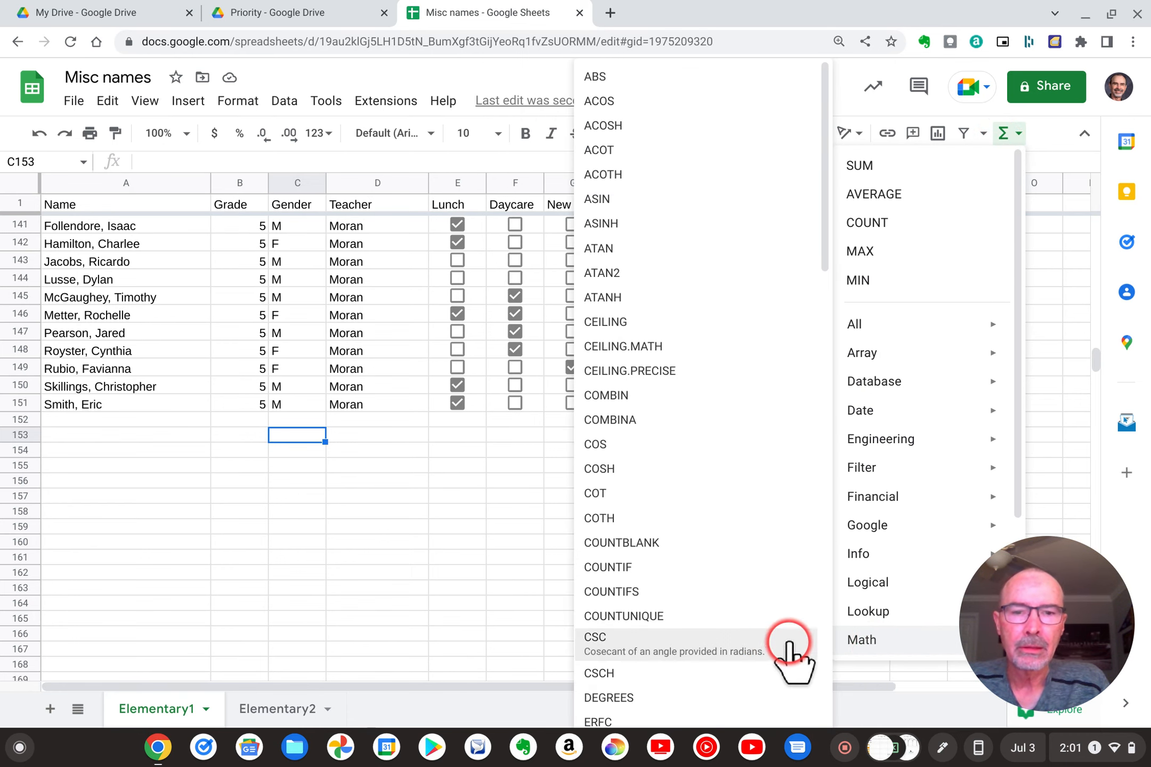
click(646, 569)
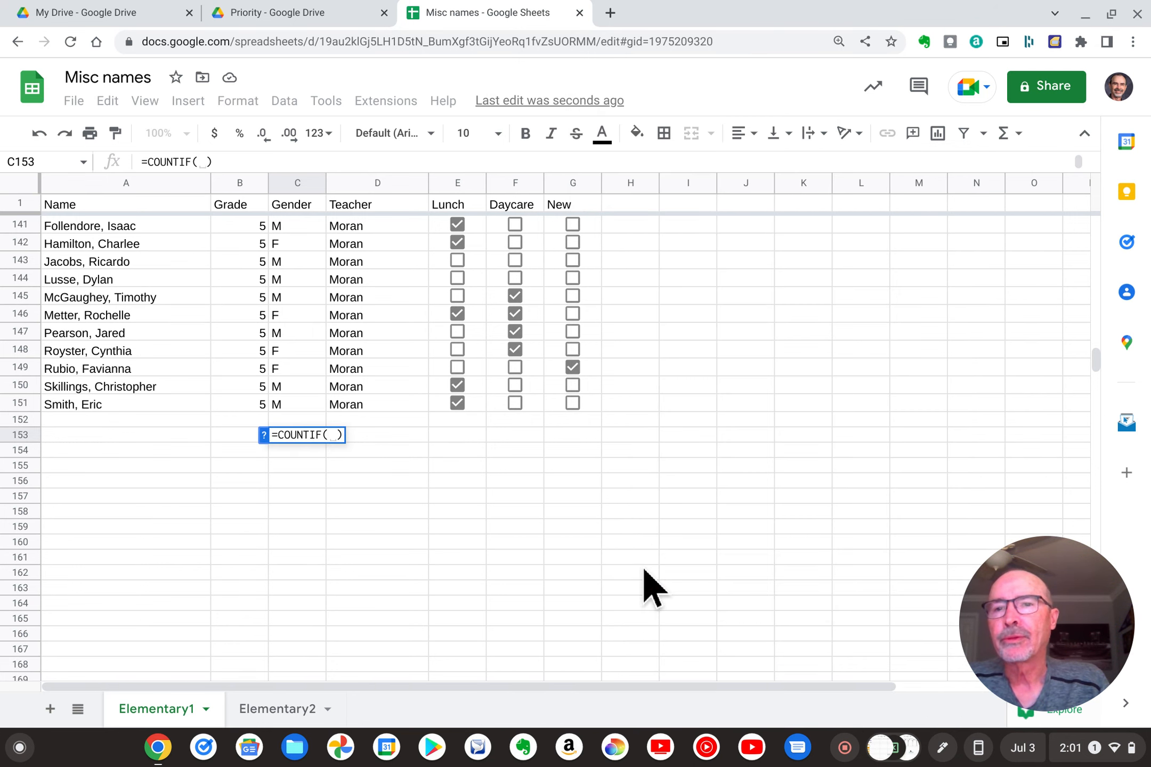
- Complete the COUNTIF formula in C153 with the Gender range C2:C151 and the criterion "M"
scroll(362, 490, up, 20)
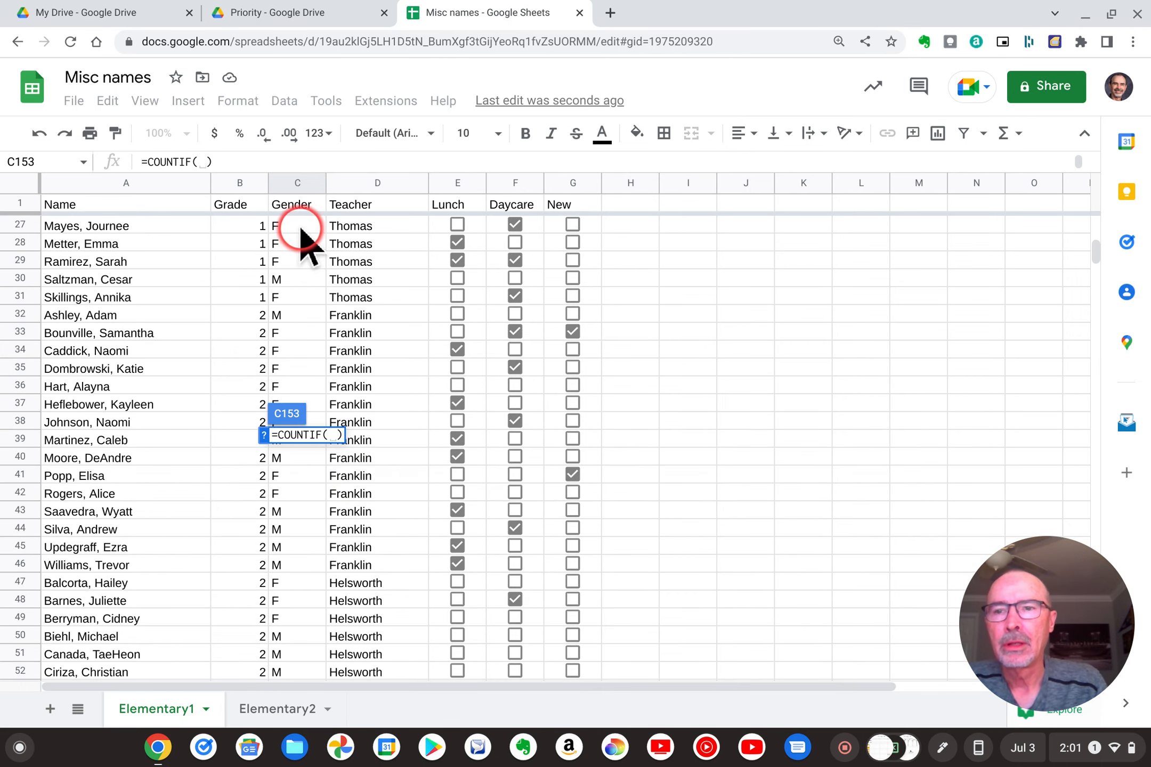
scroll(300, 234, up, 8)
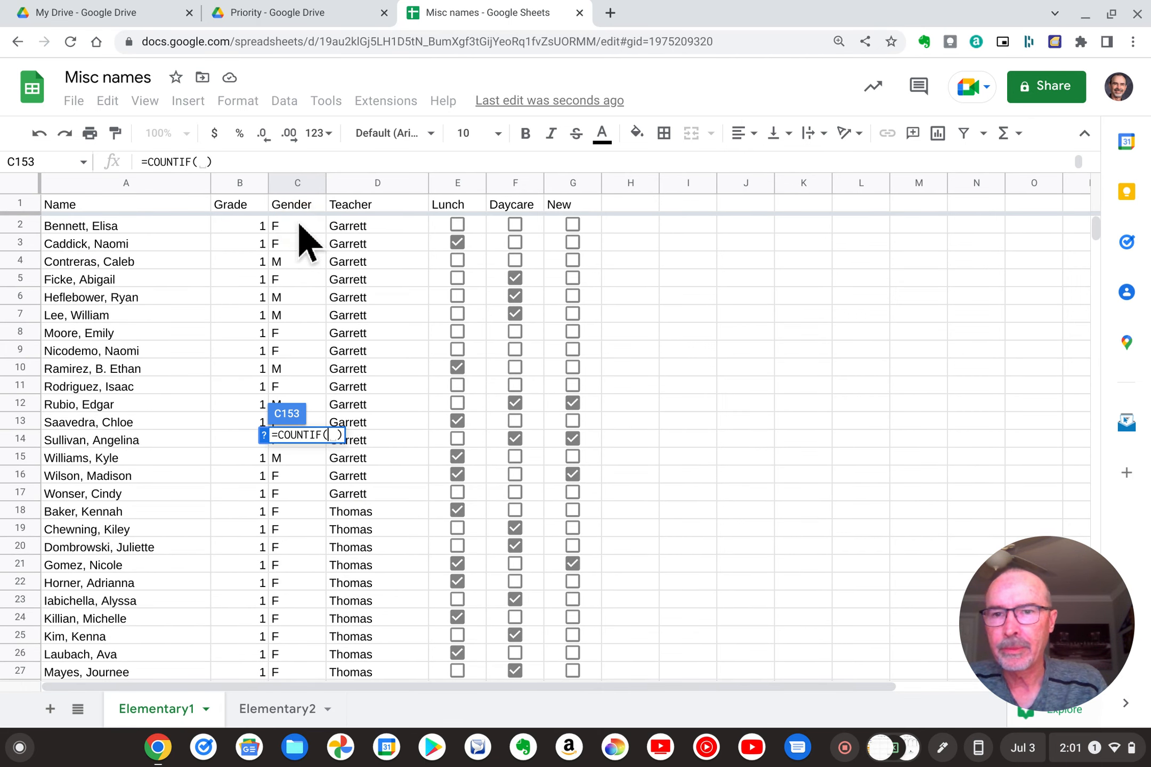
drag(299, 225, 309, 421)
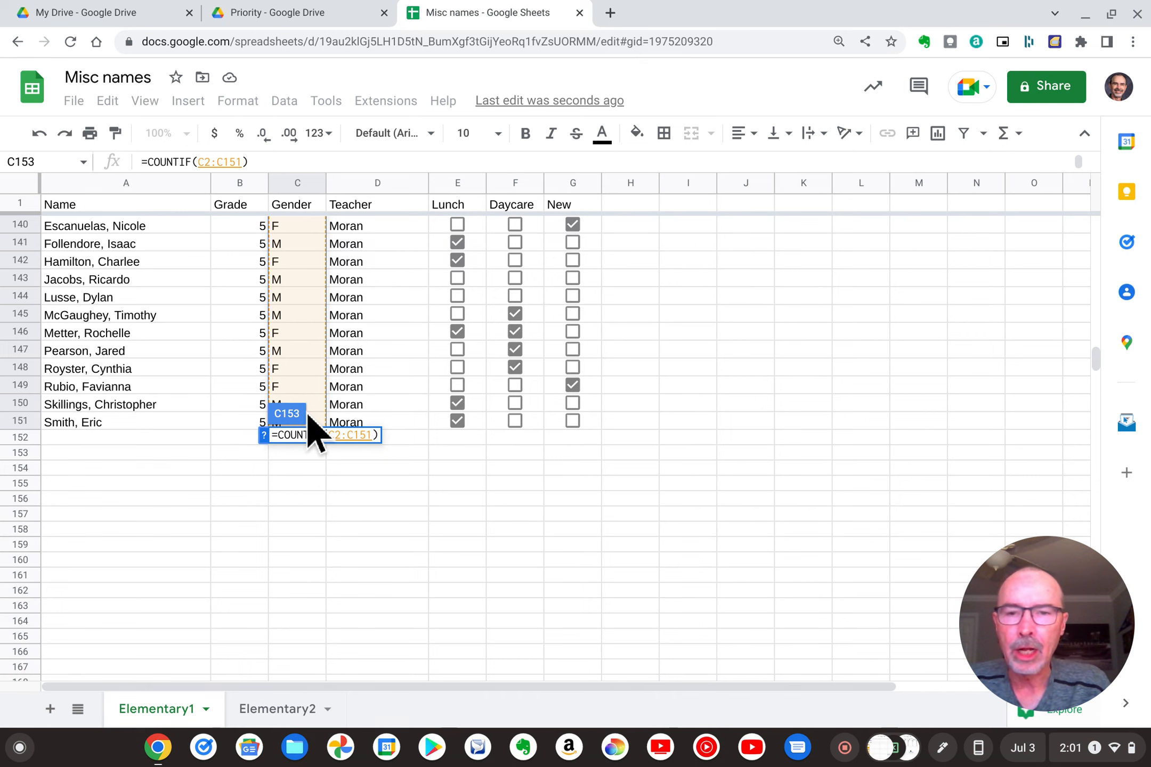
text(,)
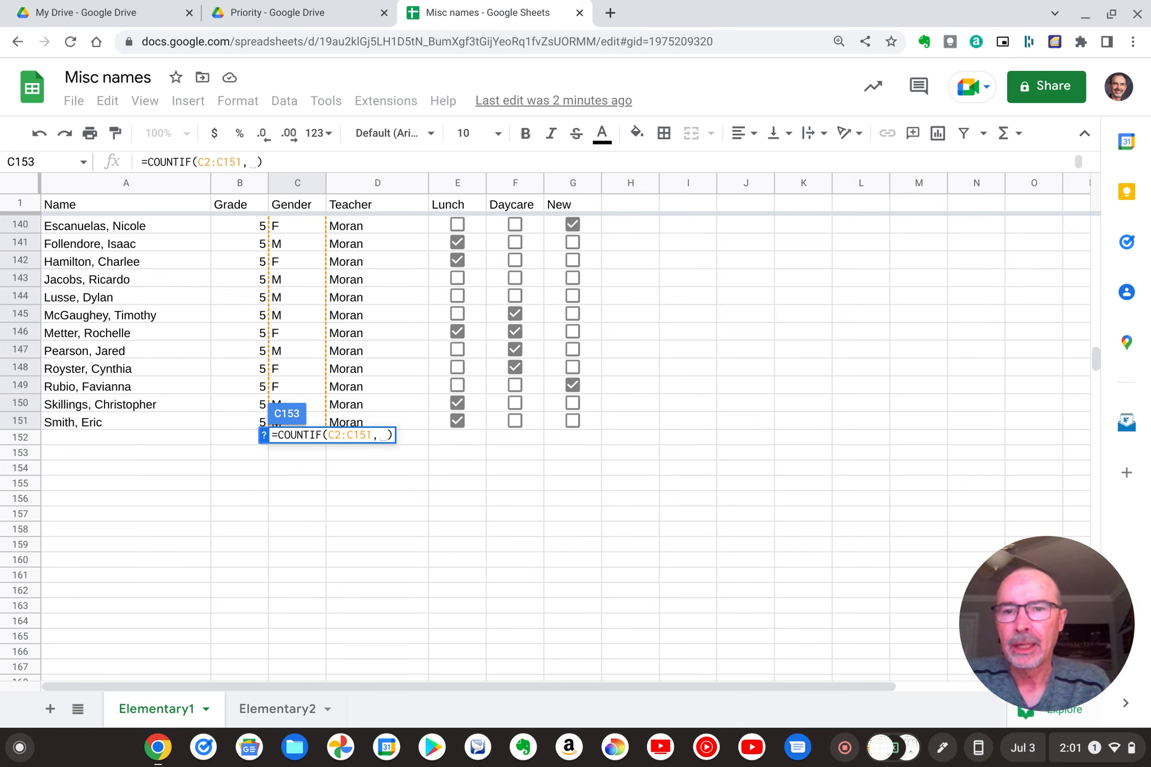
text(")
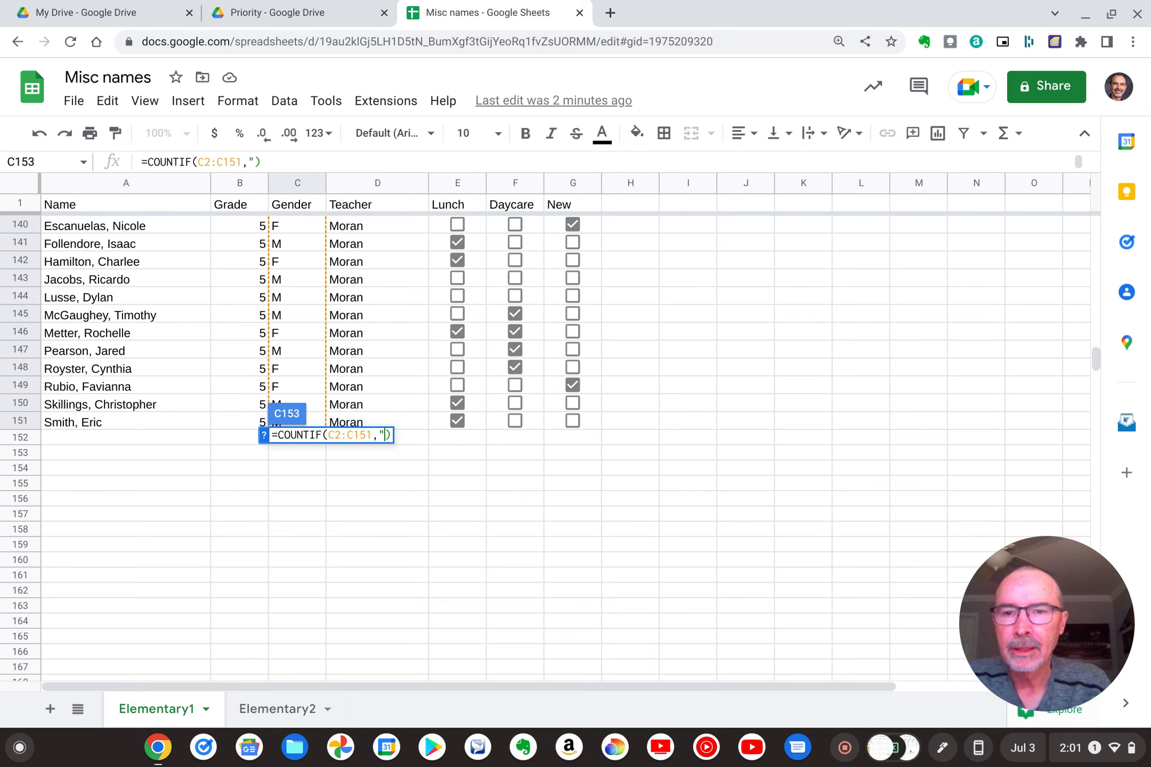
text(M")
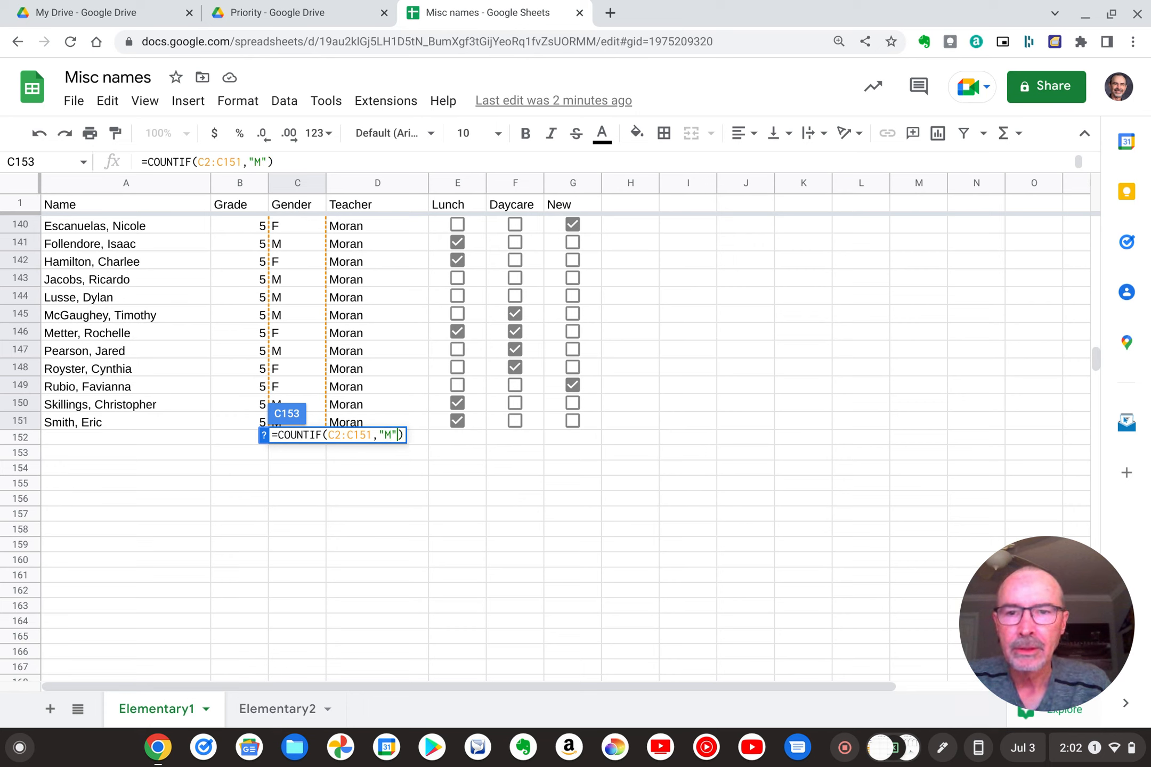
key(Return)
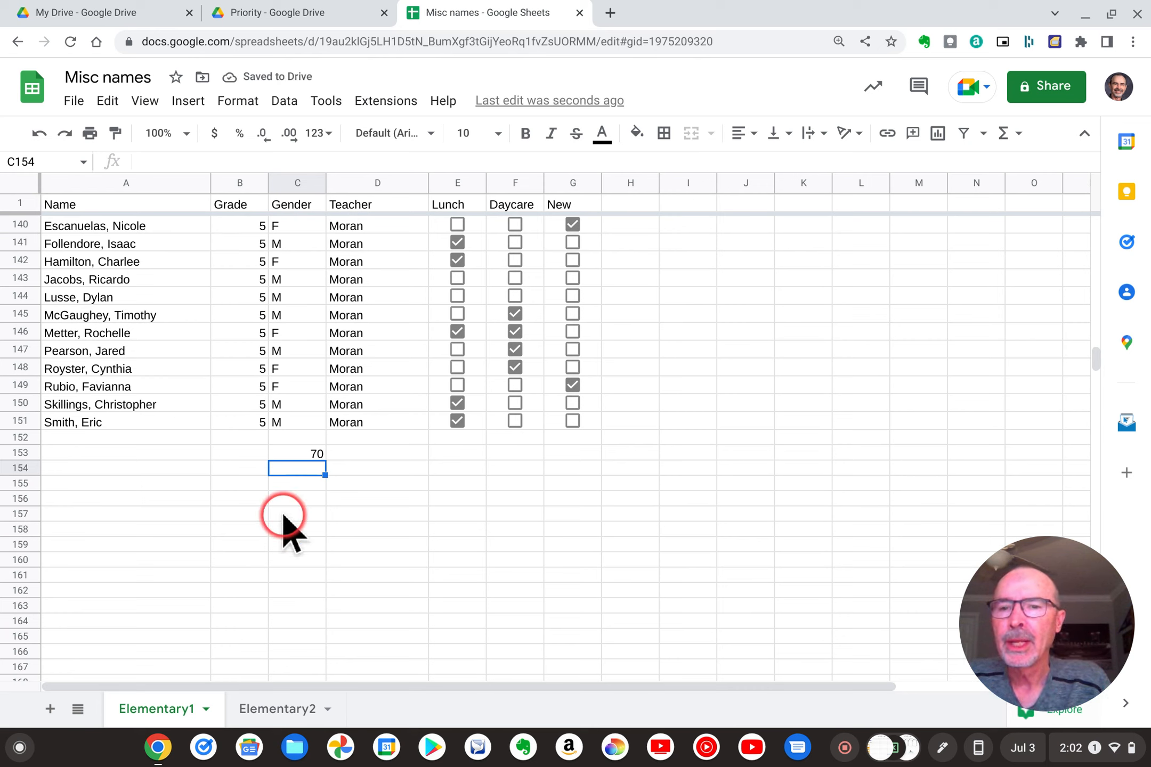
click(299, 483)
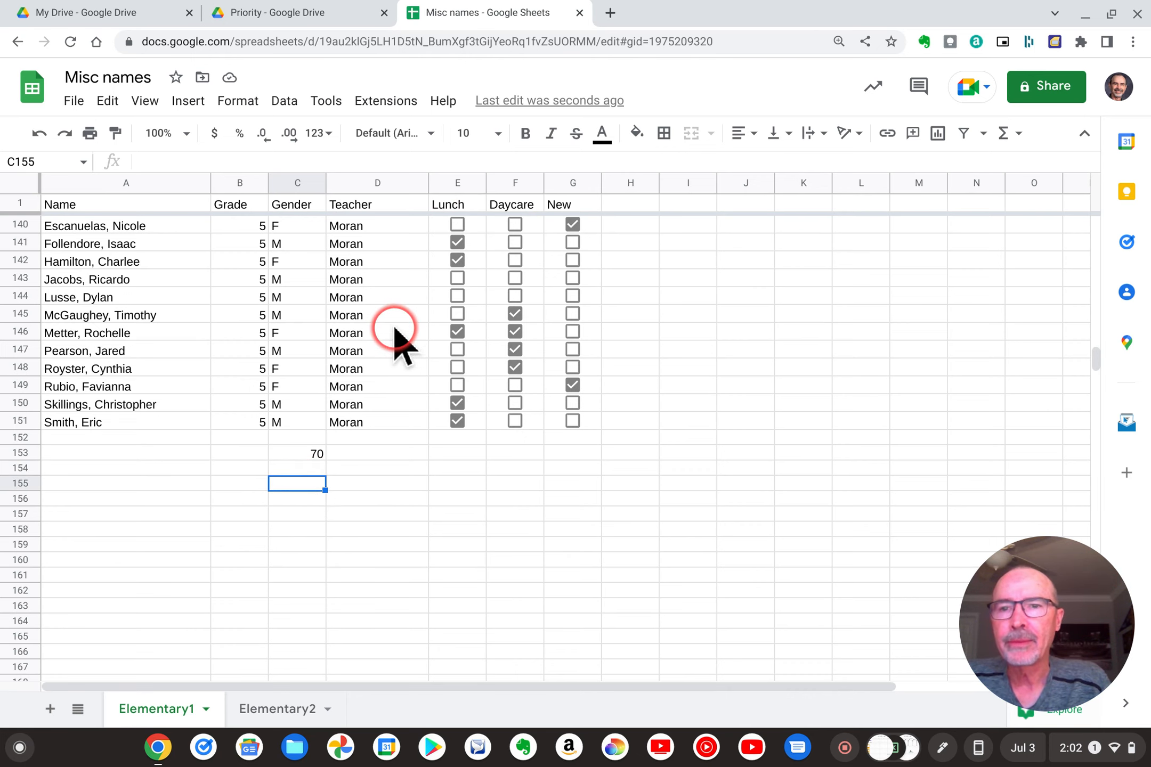
scroll(395, 339, up, 20)
scroll(397, 341, up, 16)
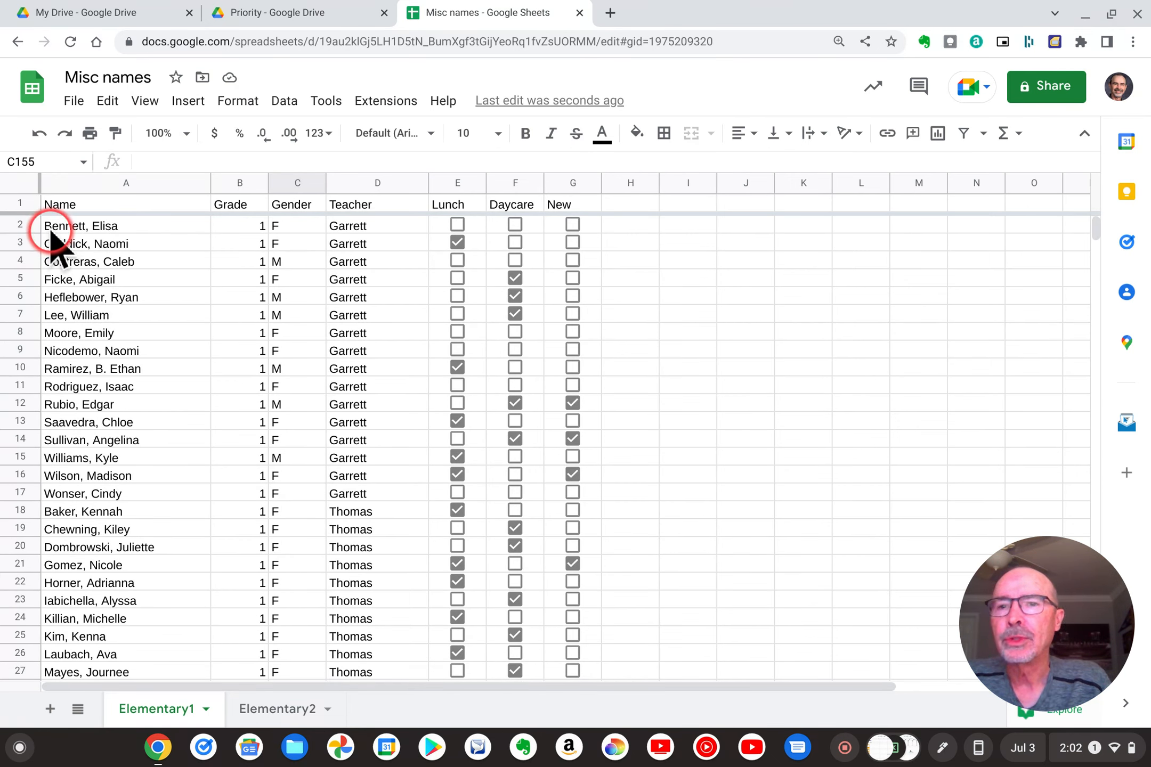
scroll(382, 285, down, 14)
scroll(383, 285, up, 14)
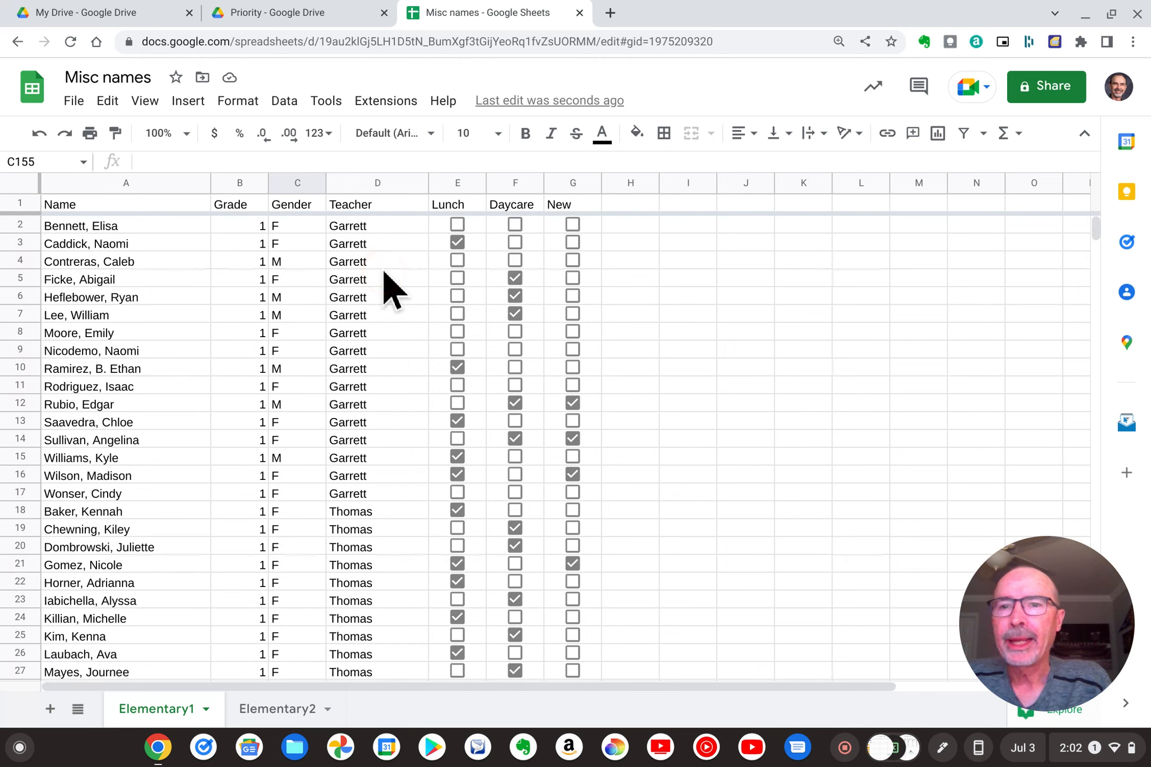
- Start a COUNTIF formula in cell C154, directly below the existing count under the Gender column
scroll(391, 288, down, 10)
scroll(391, 288, up, 10)
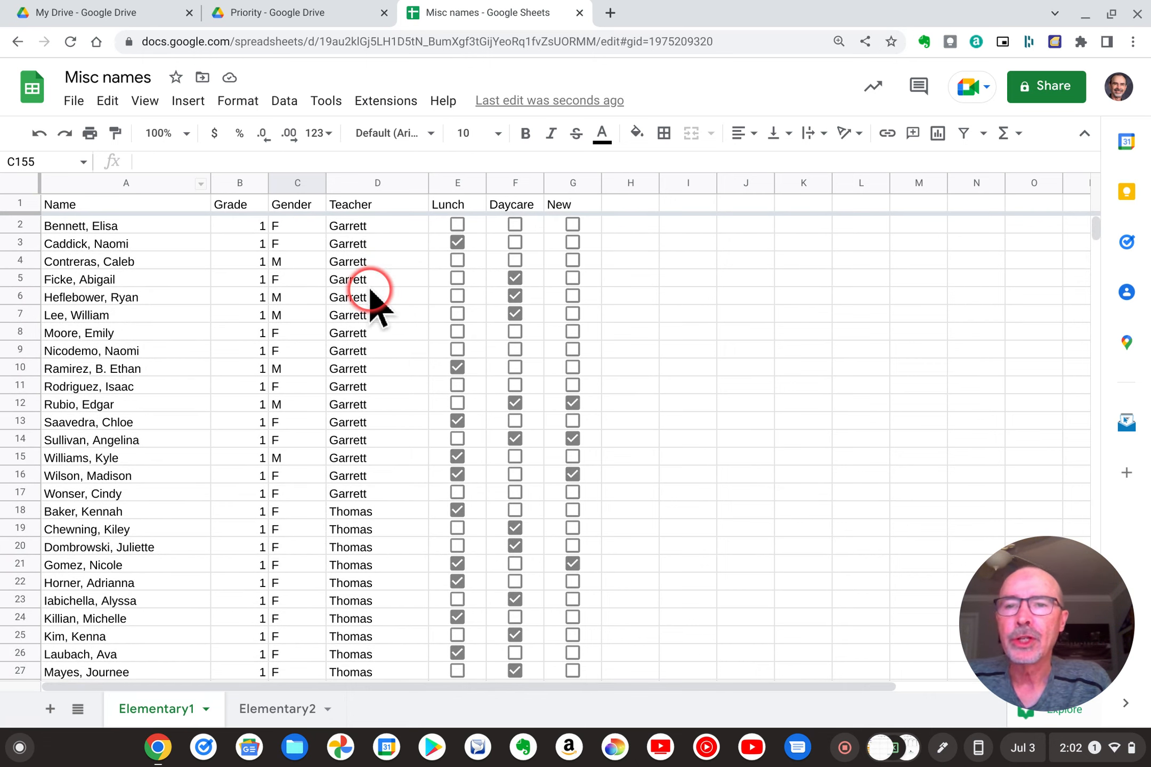
scroll(372, 291, down, 20)
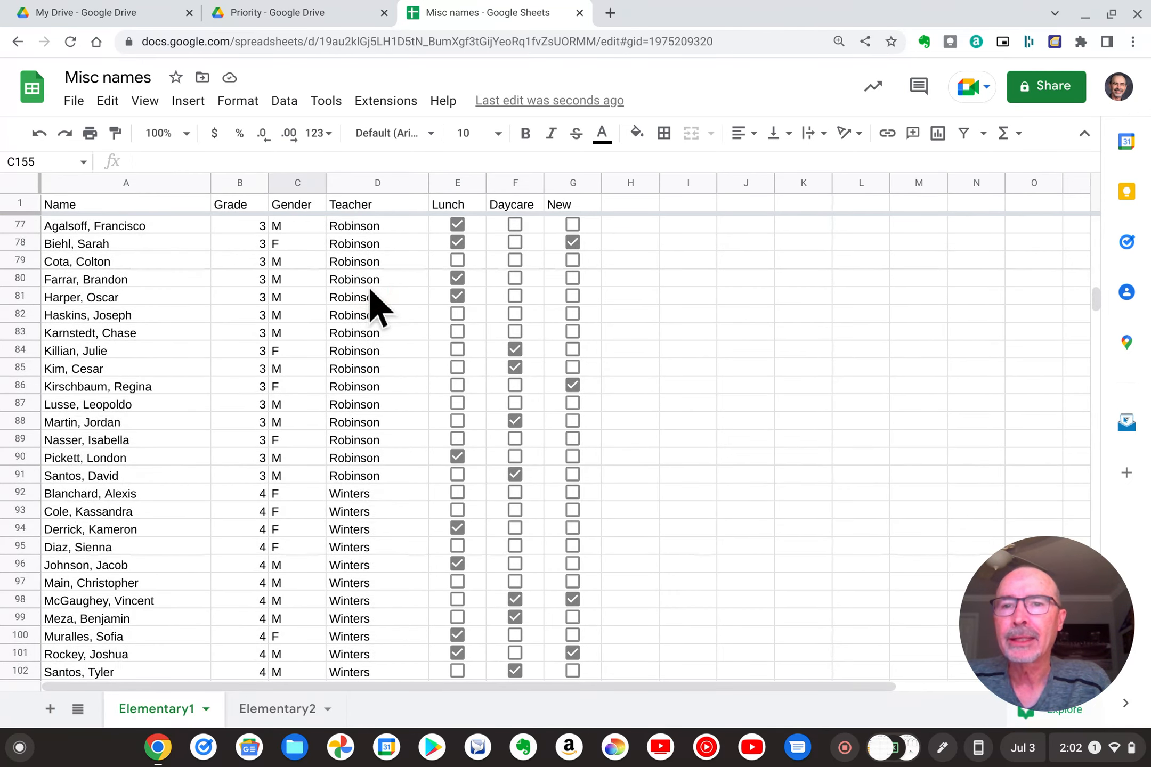
scroll(371, 291, down, 20)
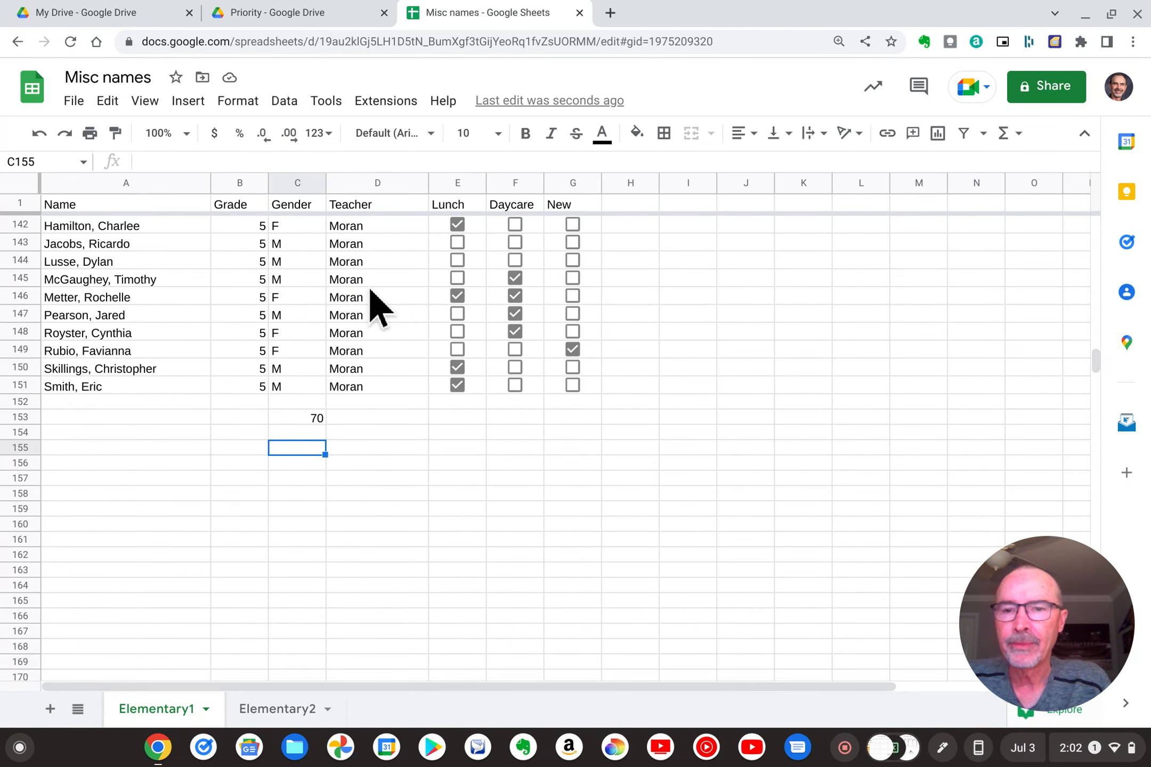
click(289, 446)
click(300, 427)
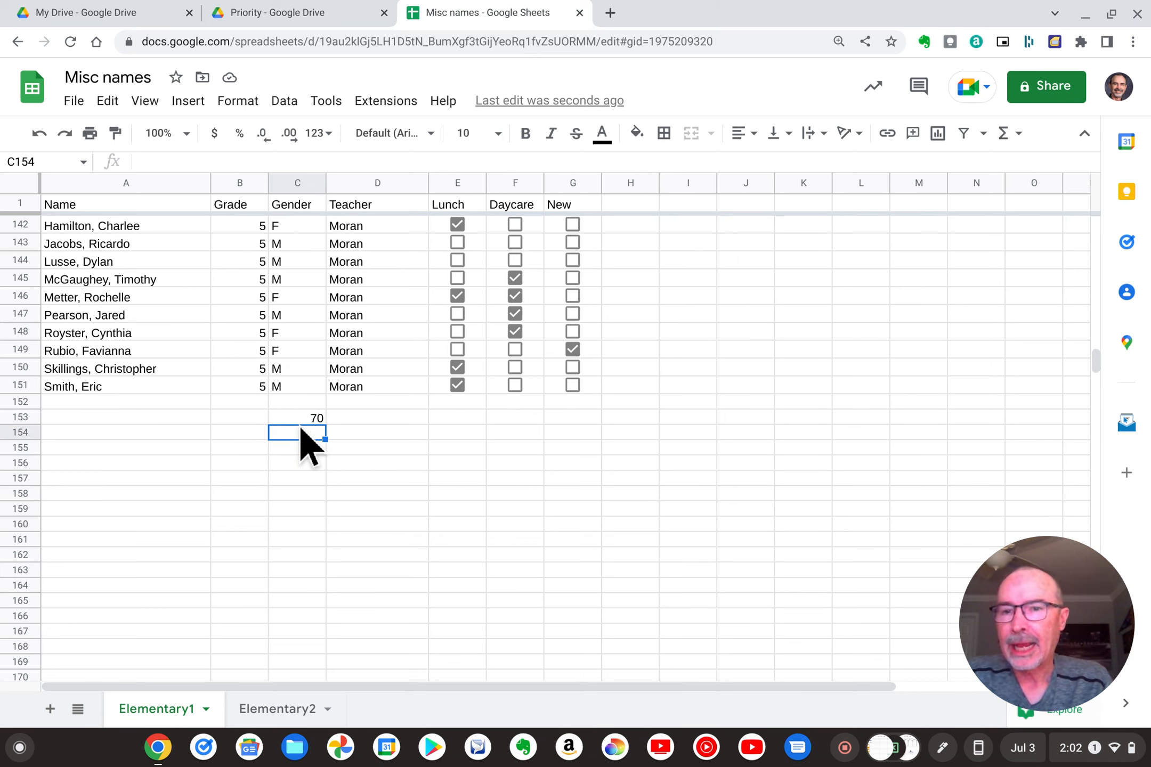
text(=)
text(cou)
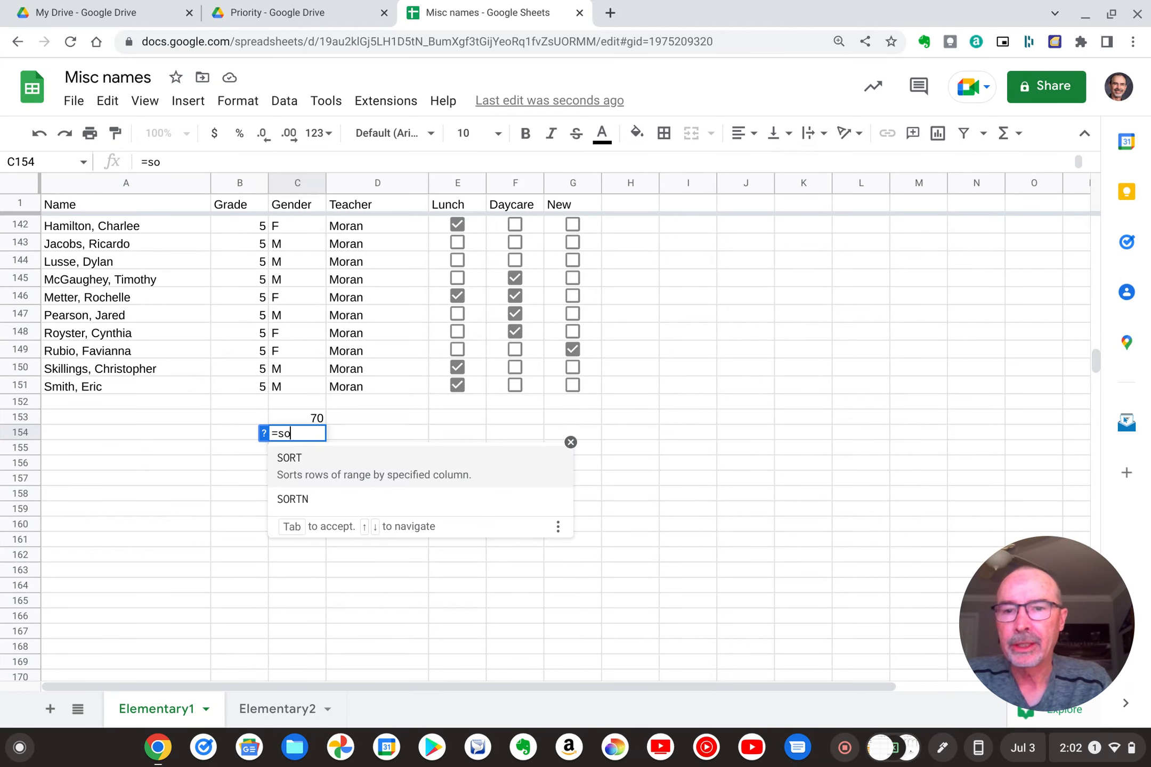
text(n)
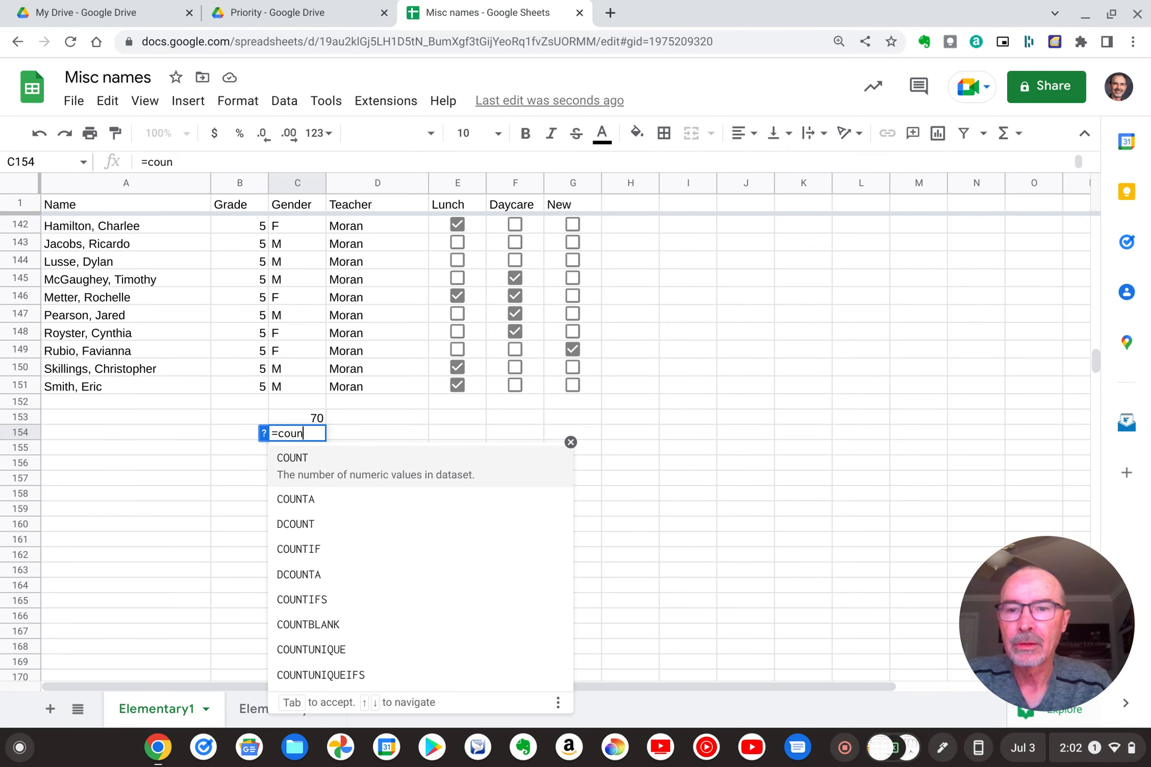
text(tif)
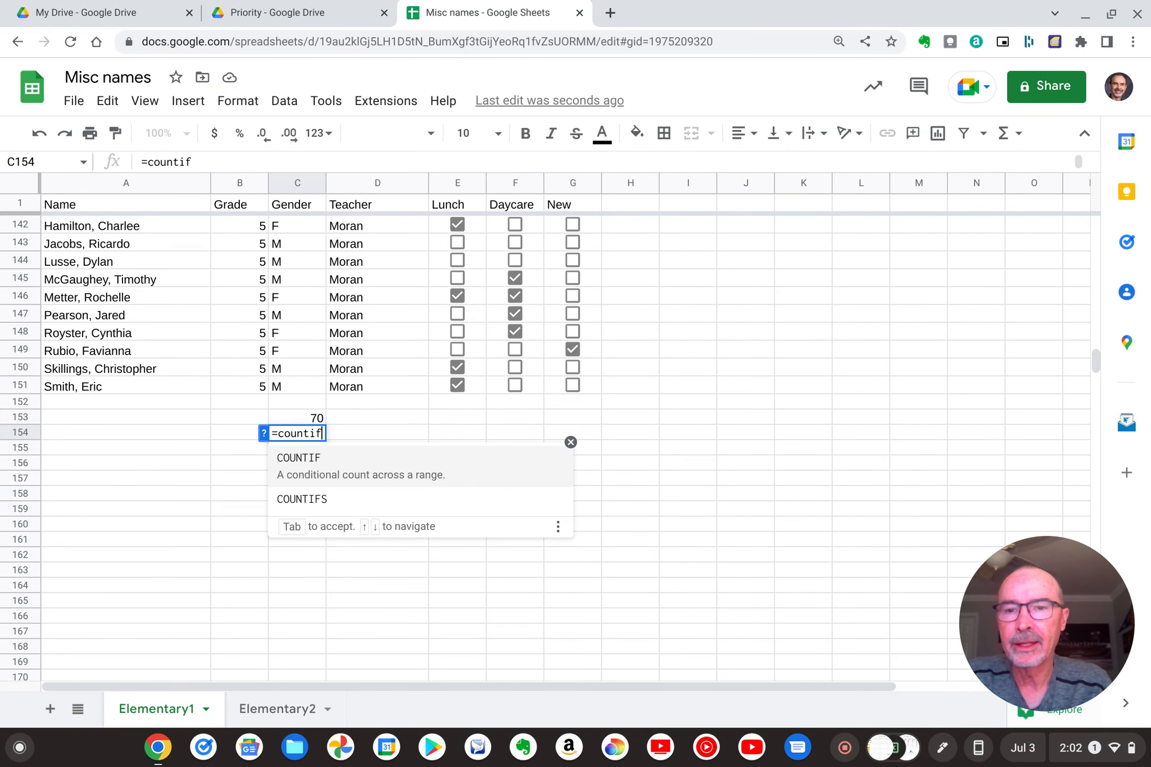
text(()
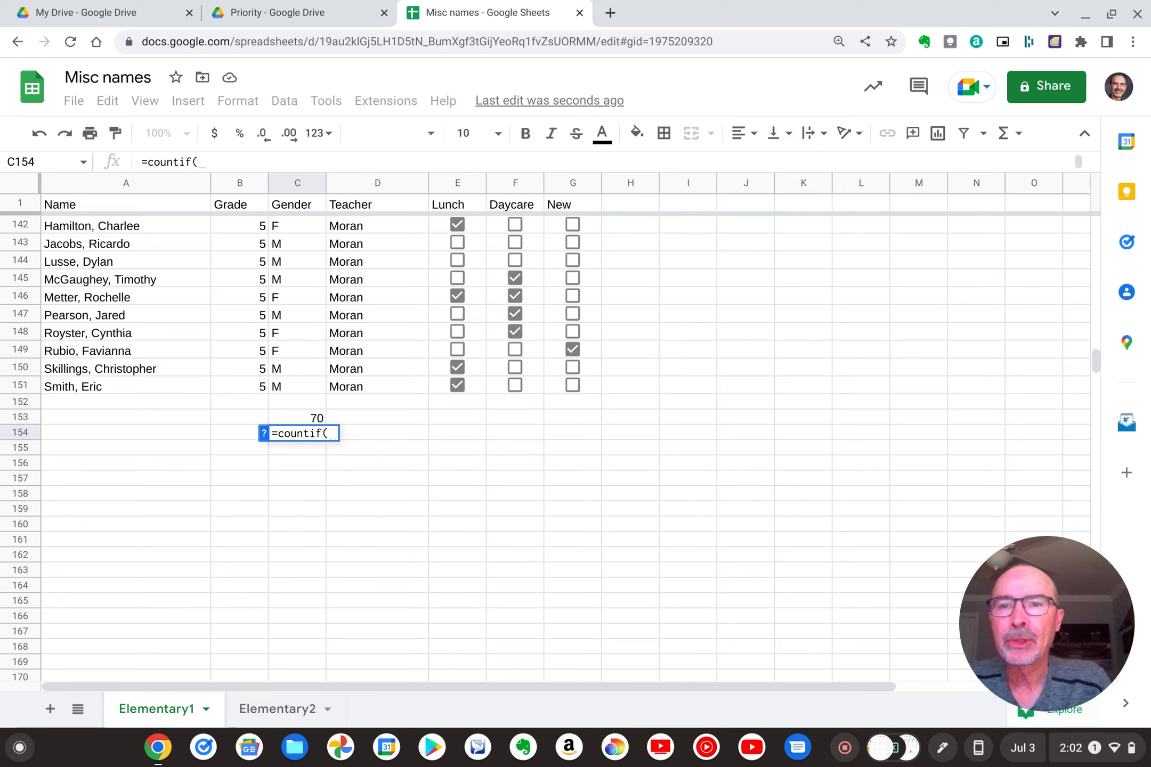
- Complete the COUNTIF formula in C154 with the range c2:c151 and the criterion "f"
text(c)
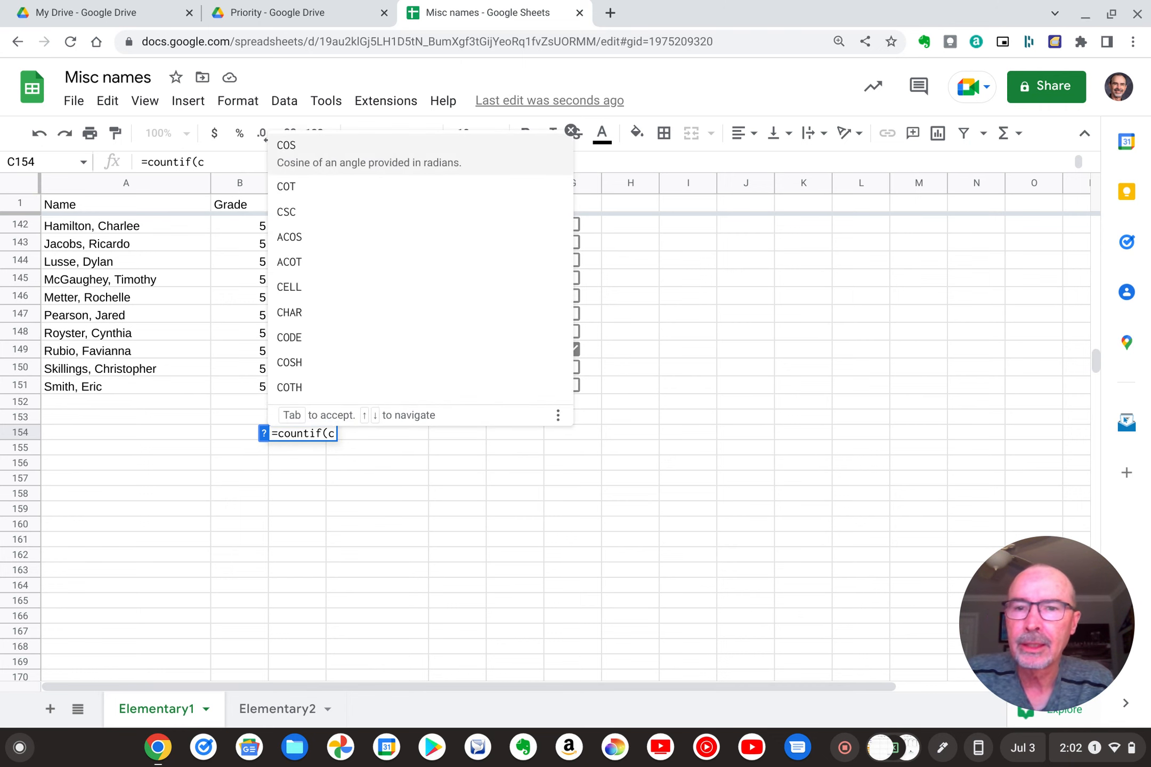
text(2)
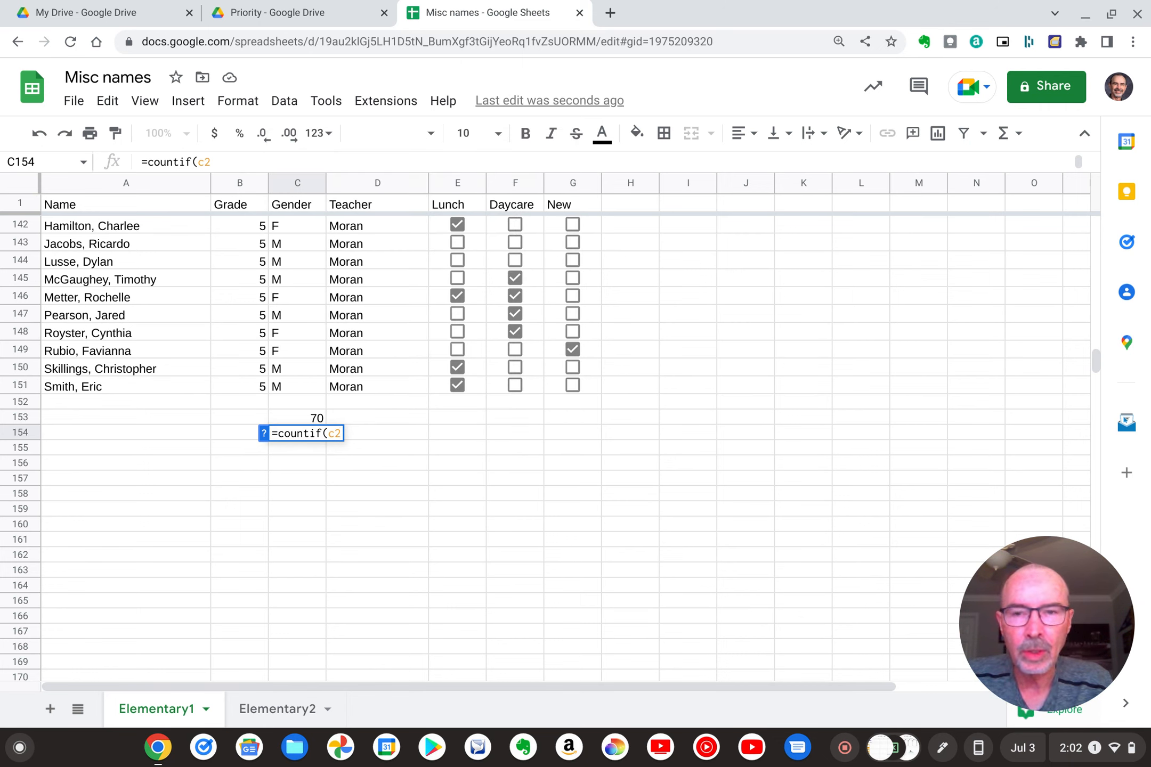
text(:c)
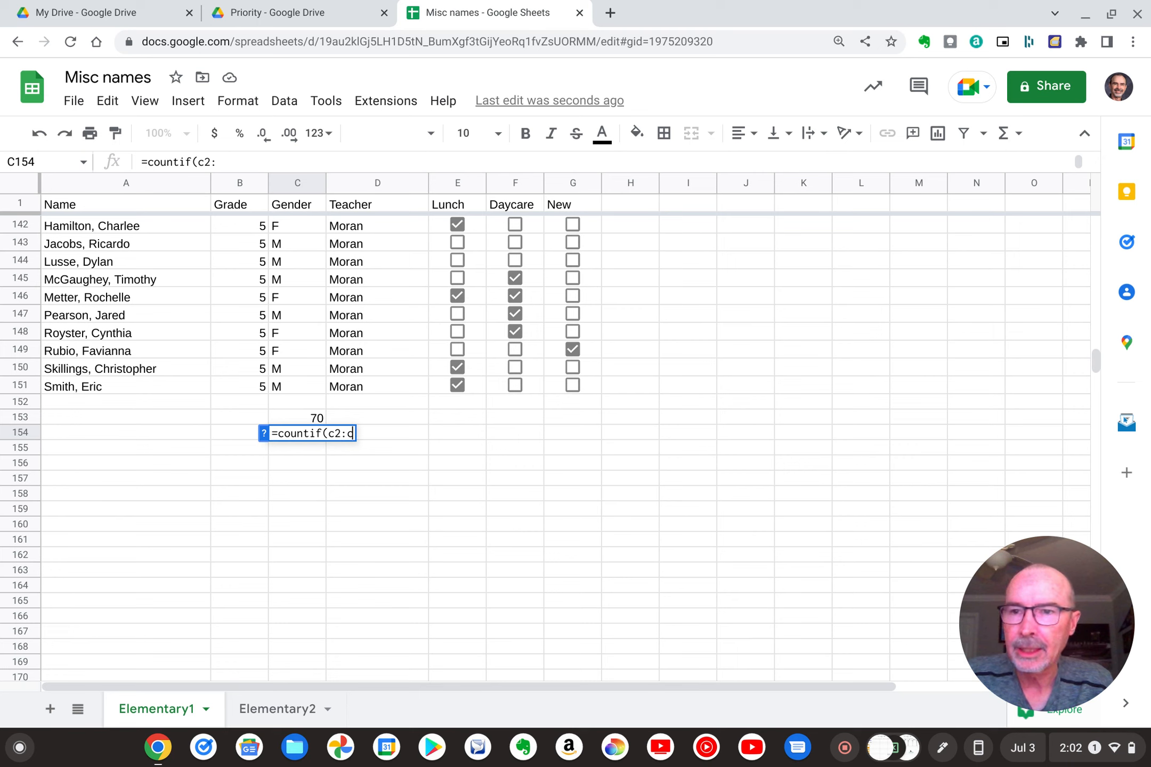
text(151)
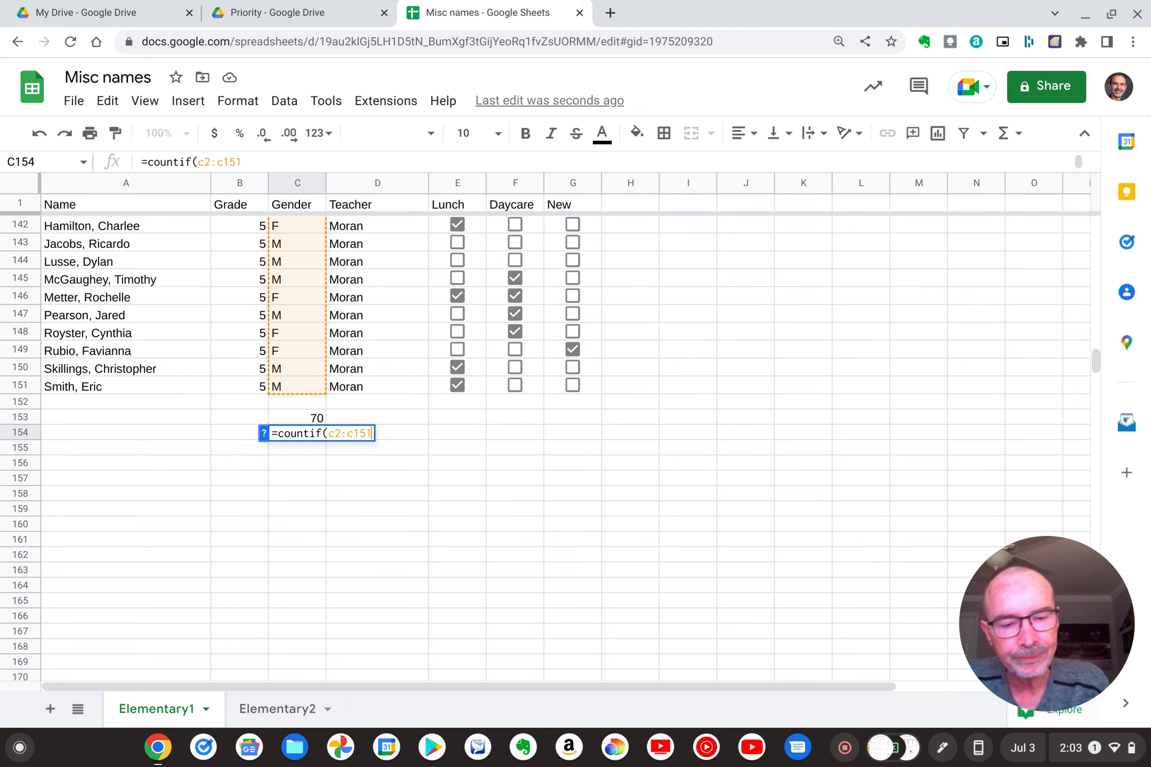
text(,)
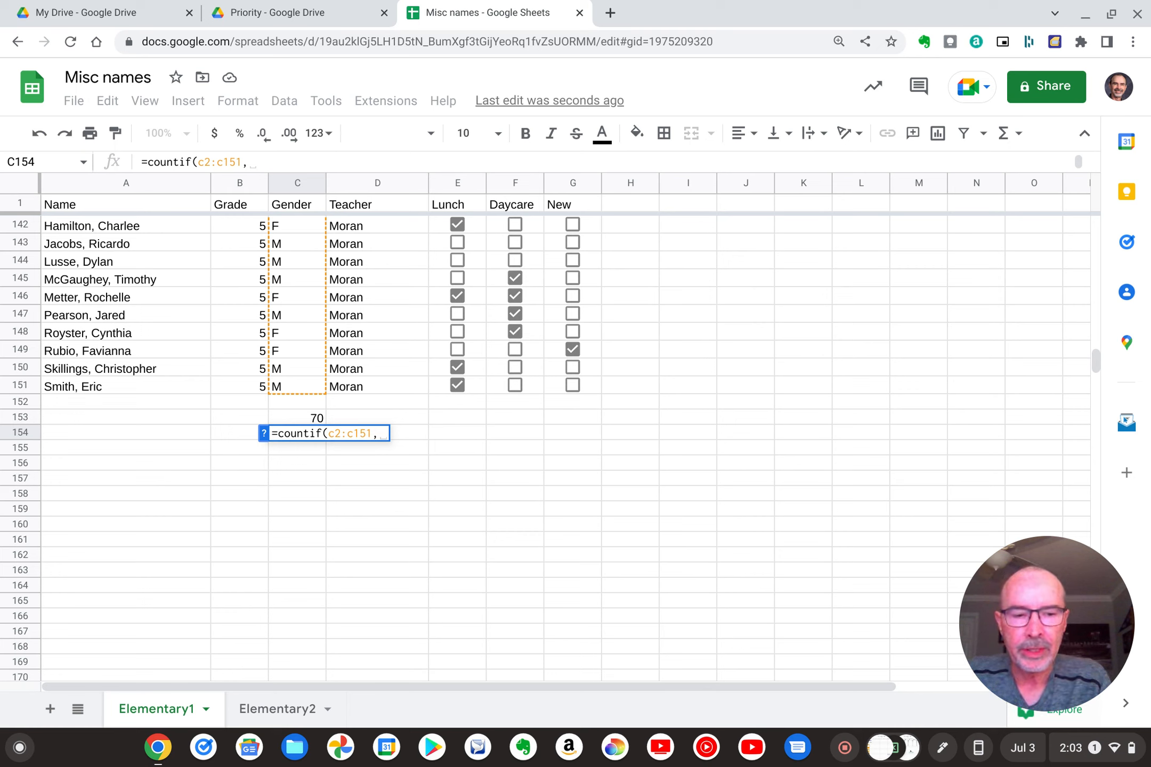
text(")
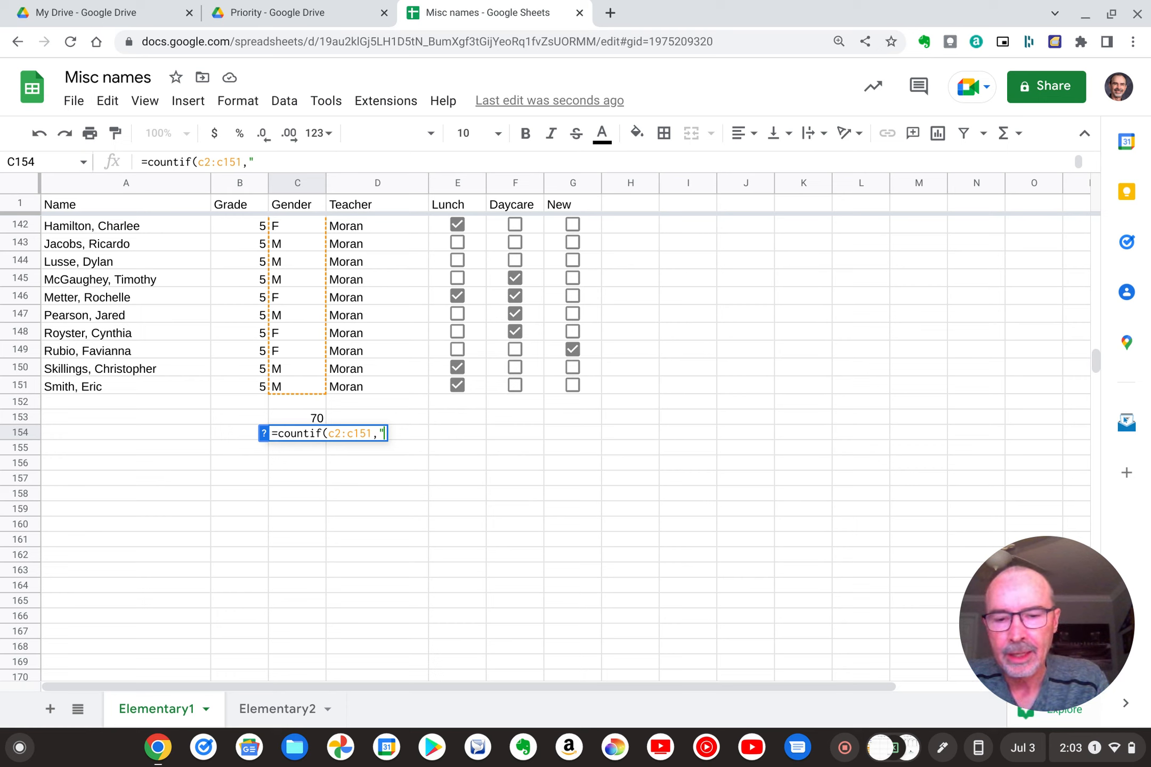
text(f")
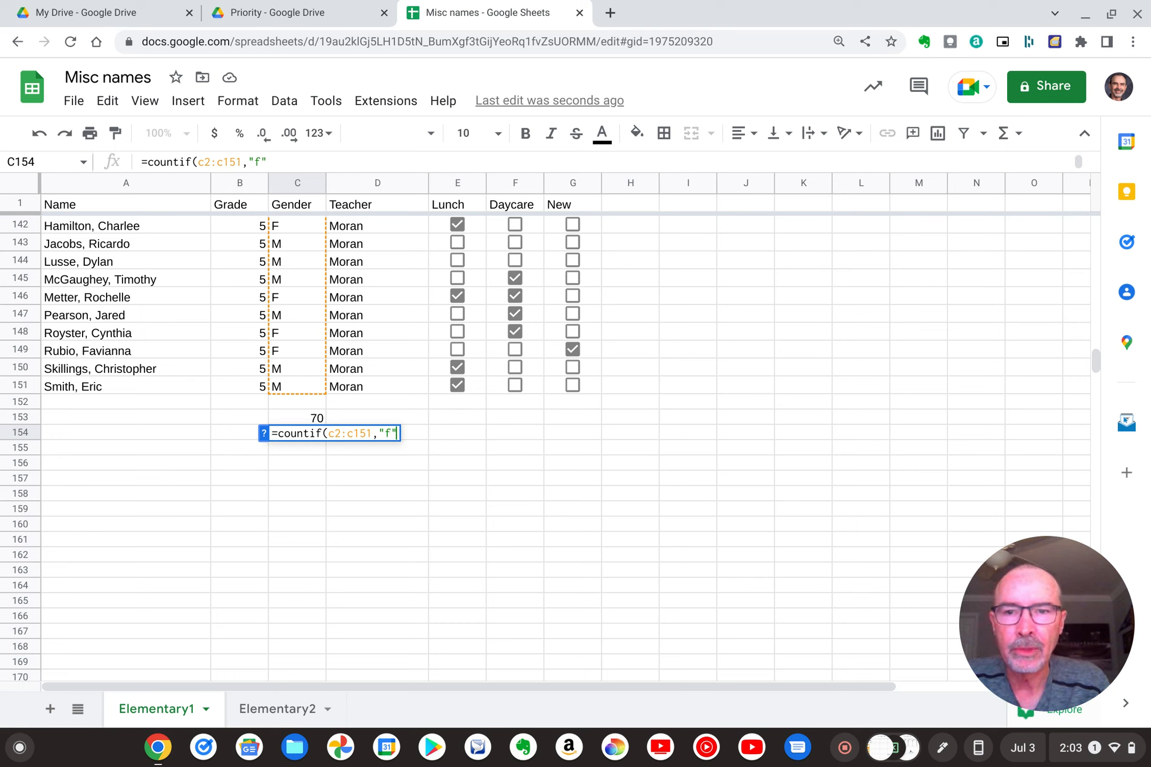
text())
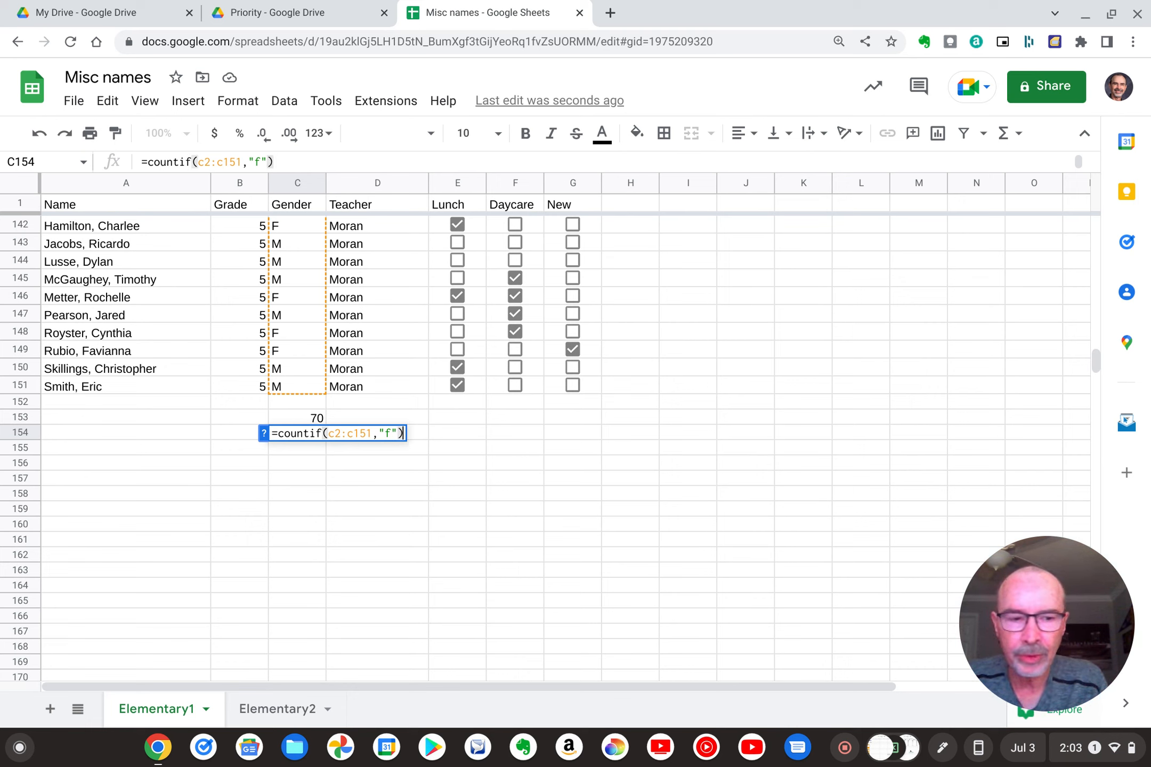
key(Return)
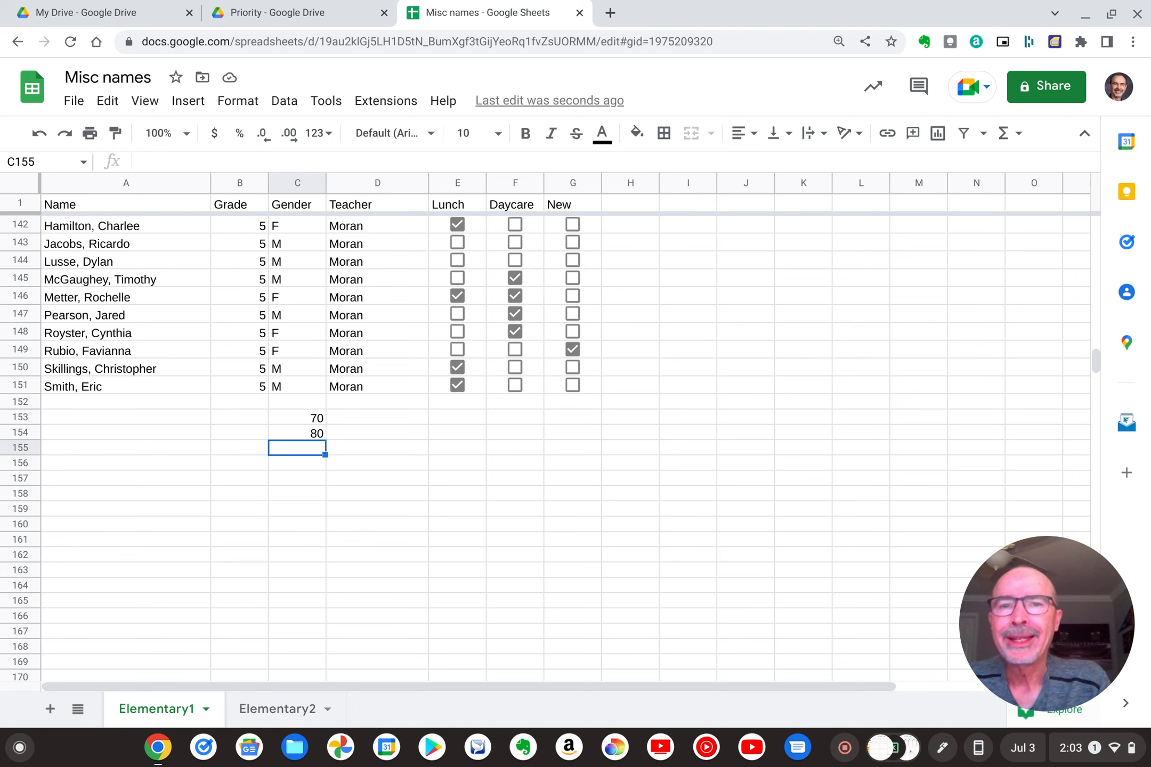
- Insert the COUNTIFS math function in the empty cell I5, beside the student list
scroll(431, 458, up, 20)
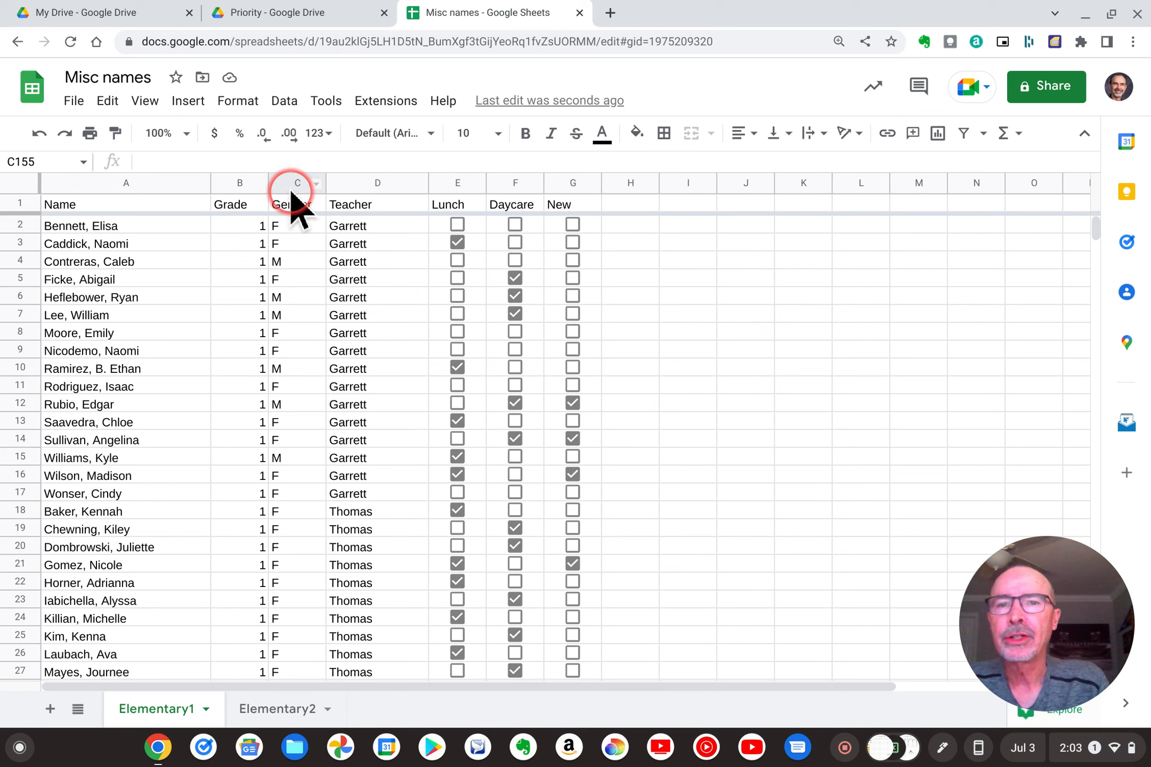
click(685, 278)
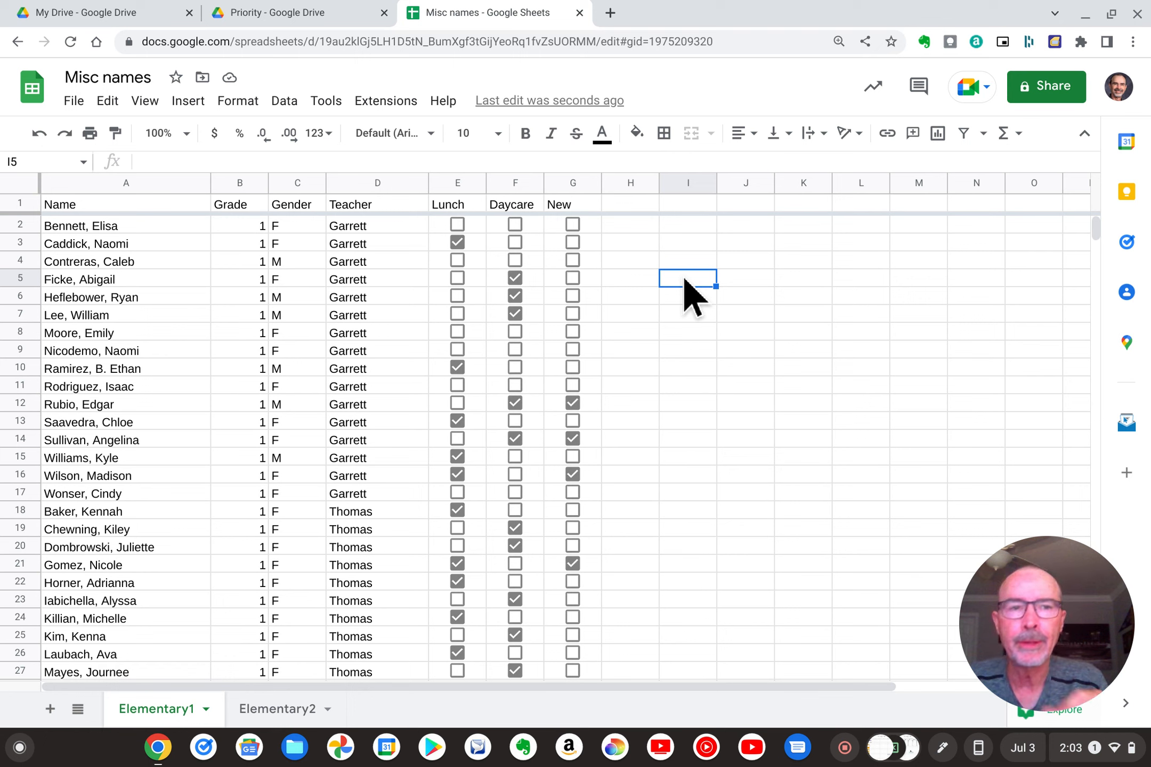
click(1017, 134)
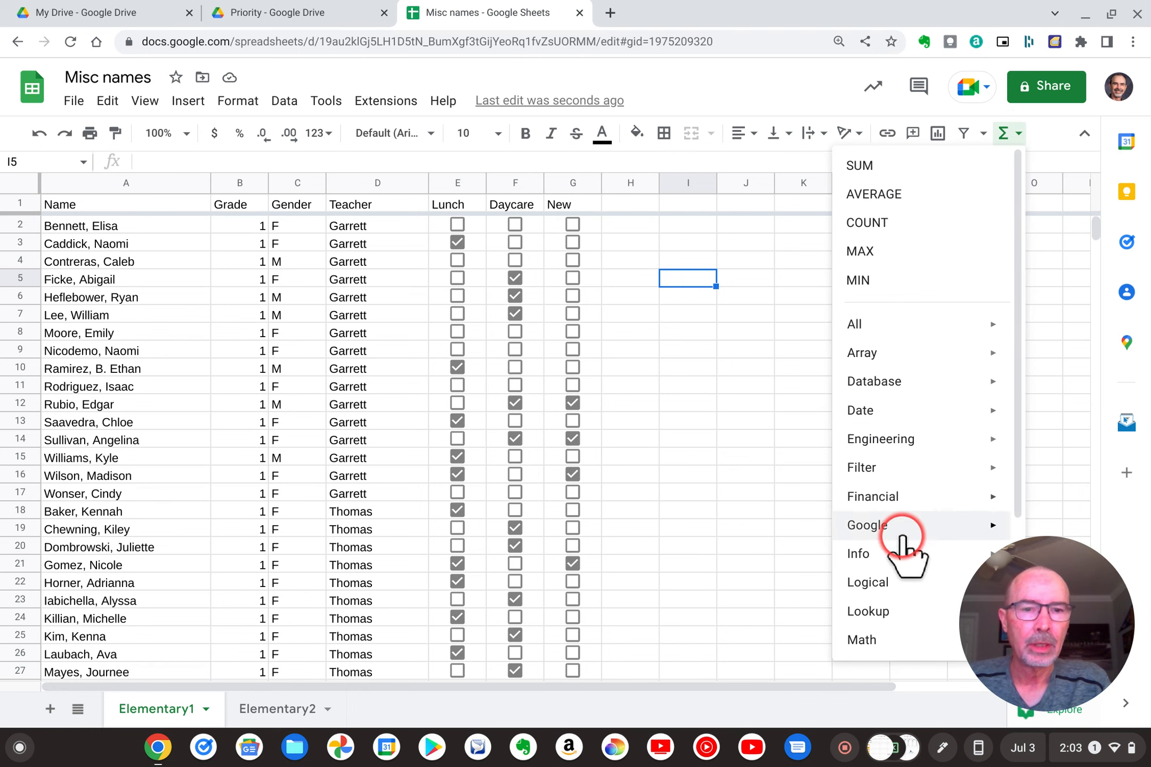
click(867, 611)
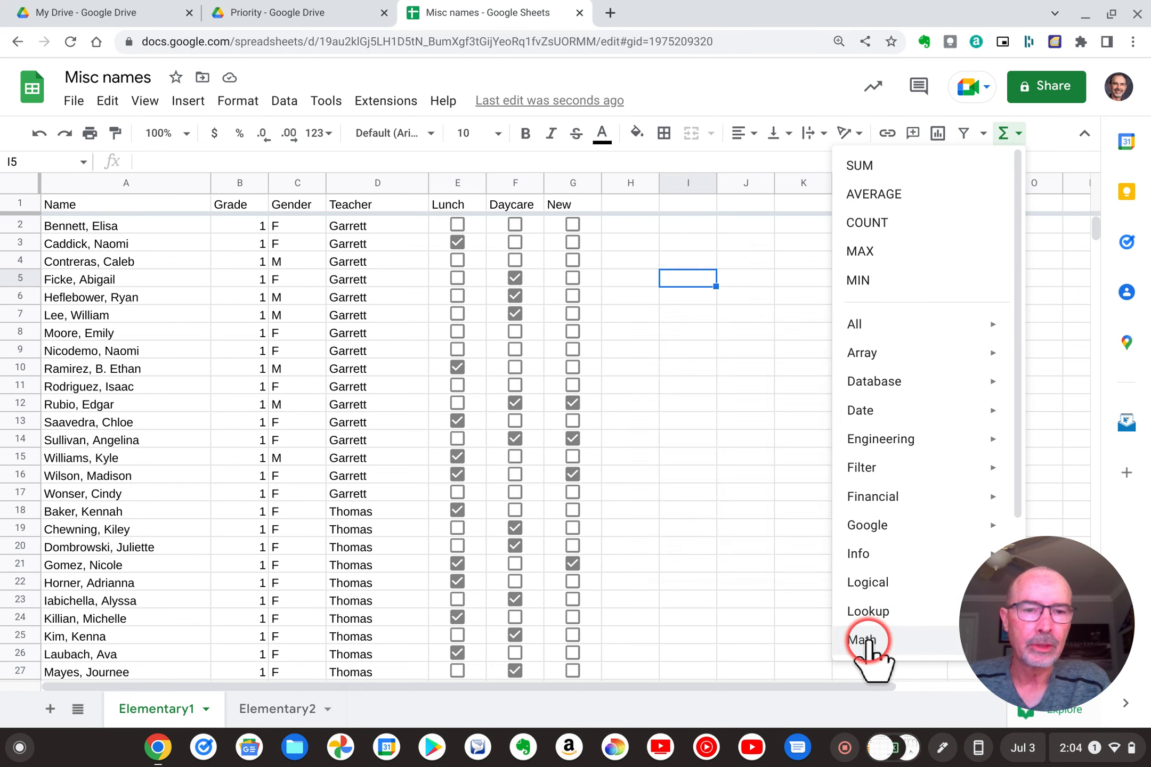
click(864, 639)
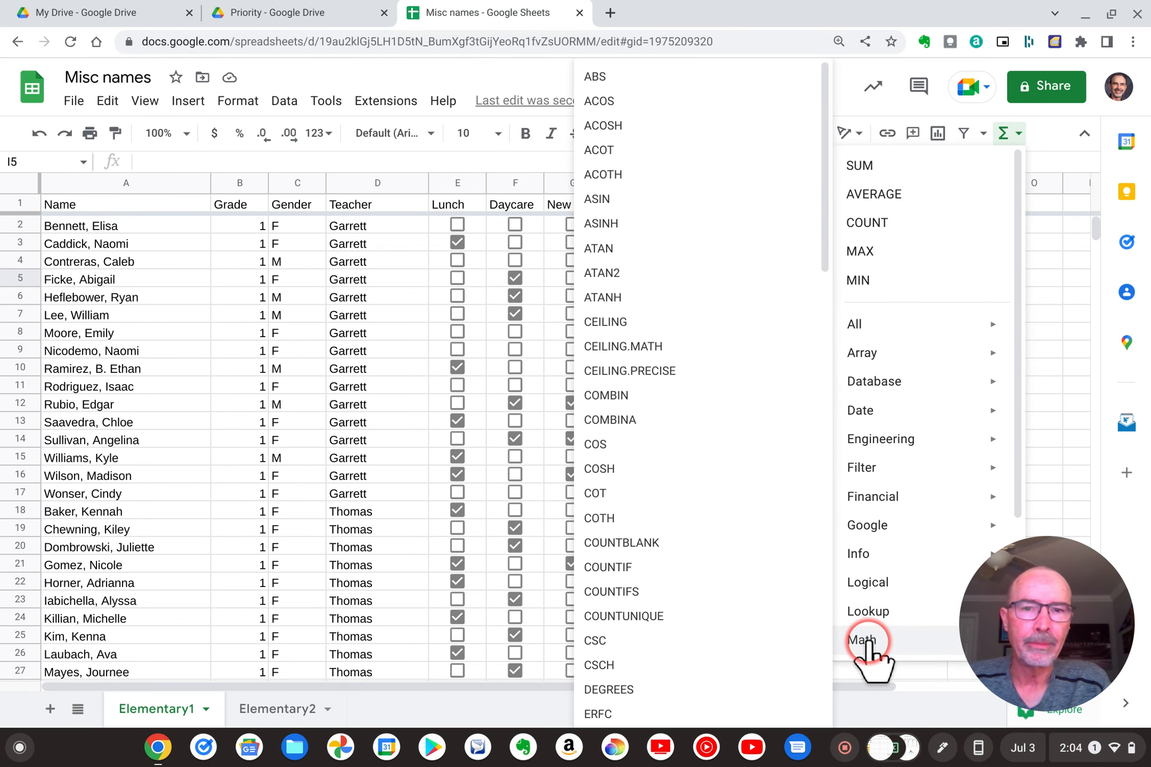
click(669, 592)
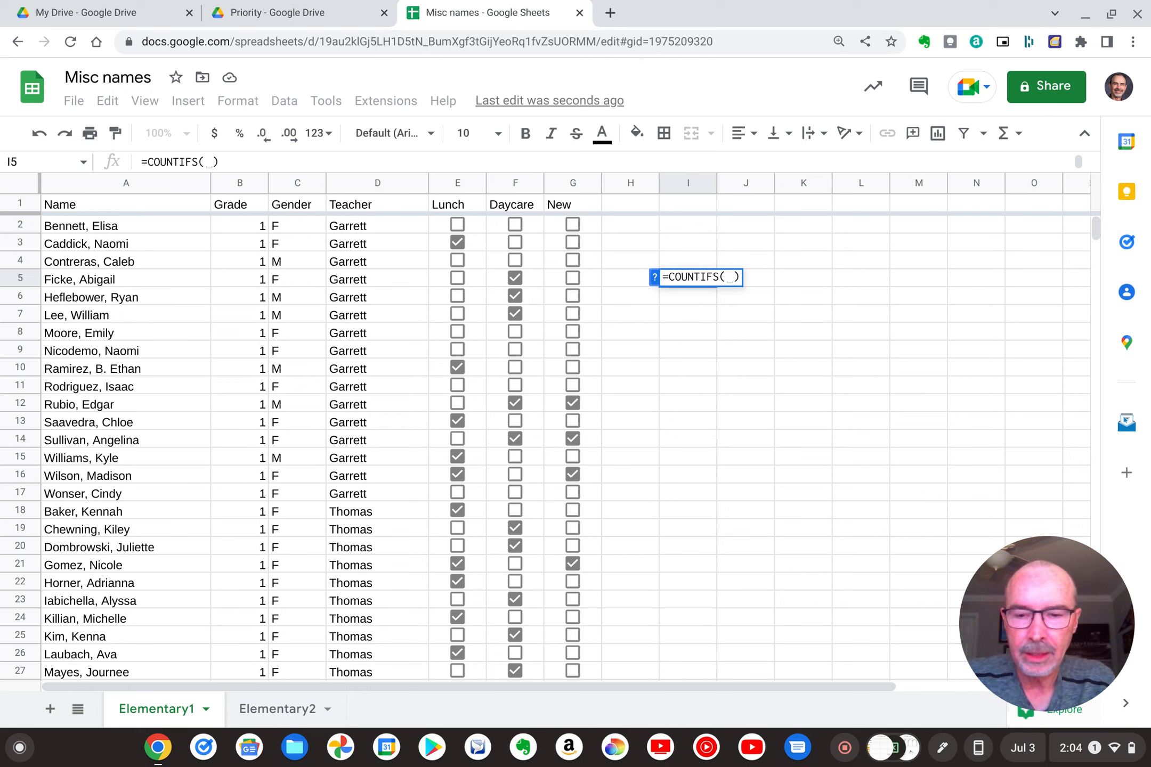
- Enter the Gender range c2:c151 and the criterion "f" as the first condition of the COUNTIFS formula in I5
text(c2)
text(:c1)
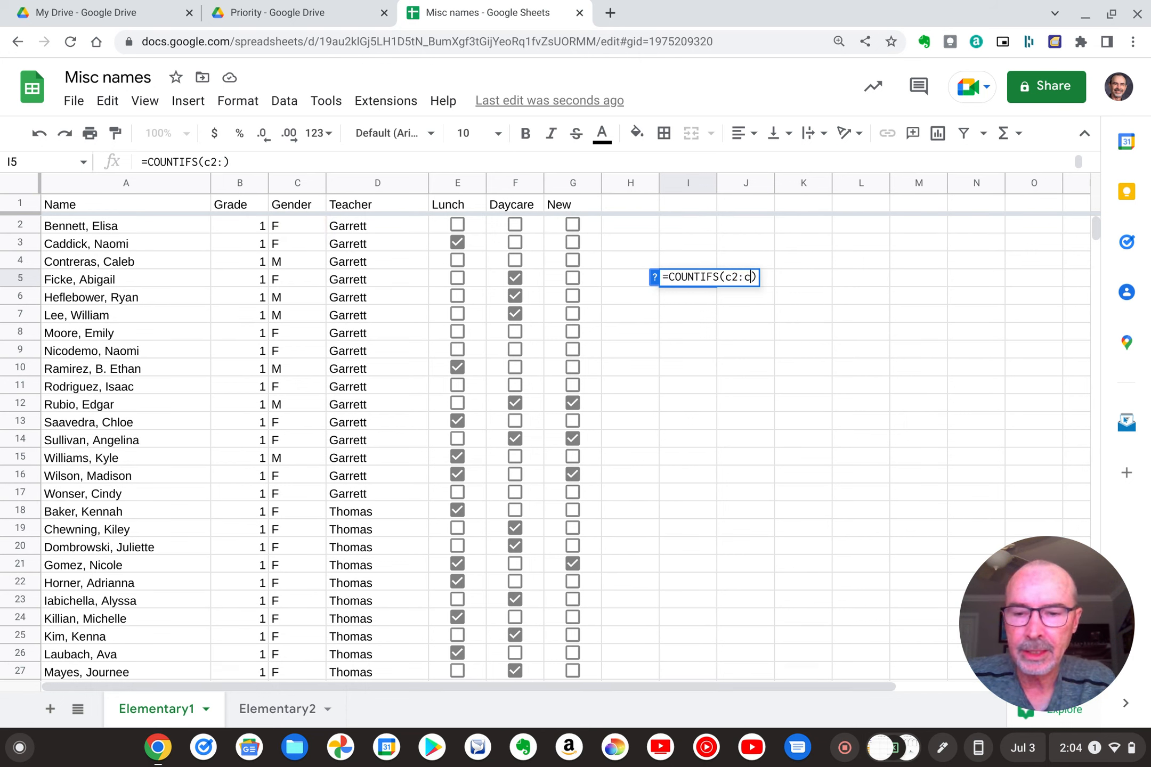
text(51)
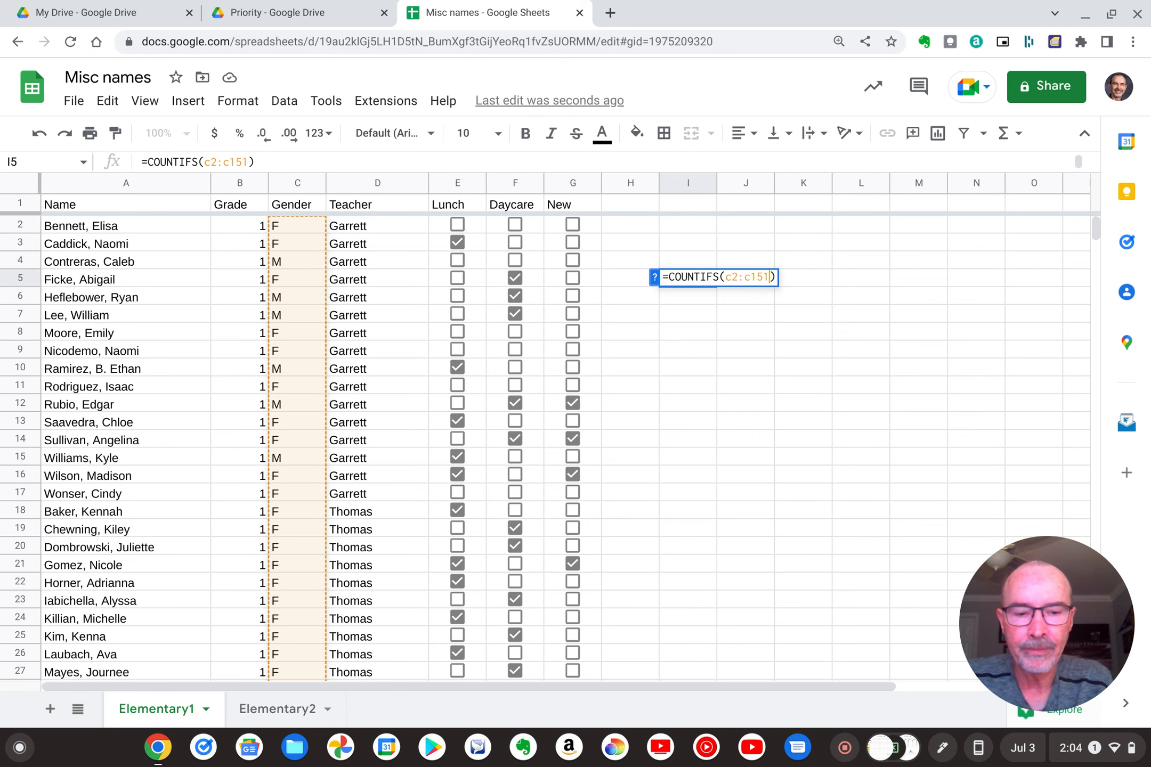
text(,)
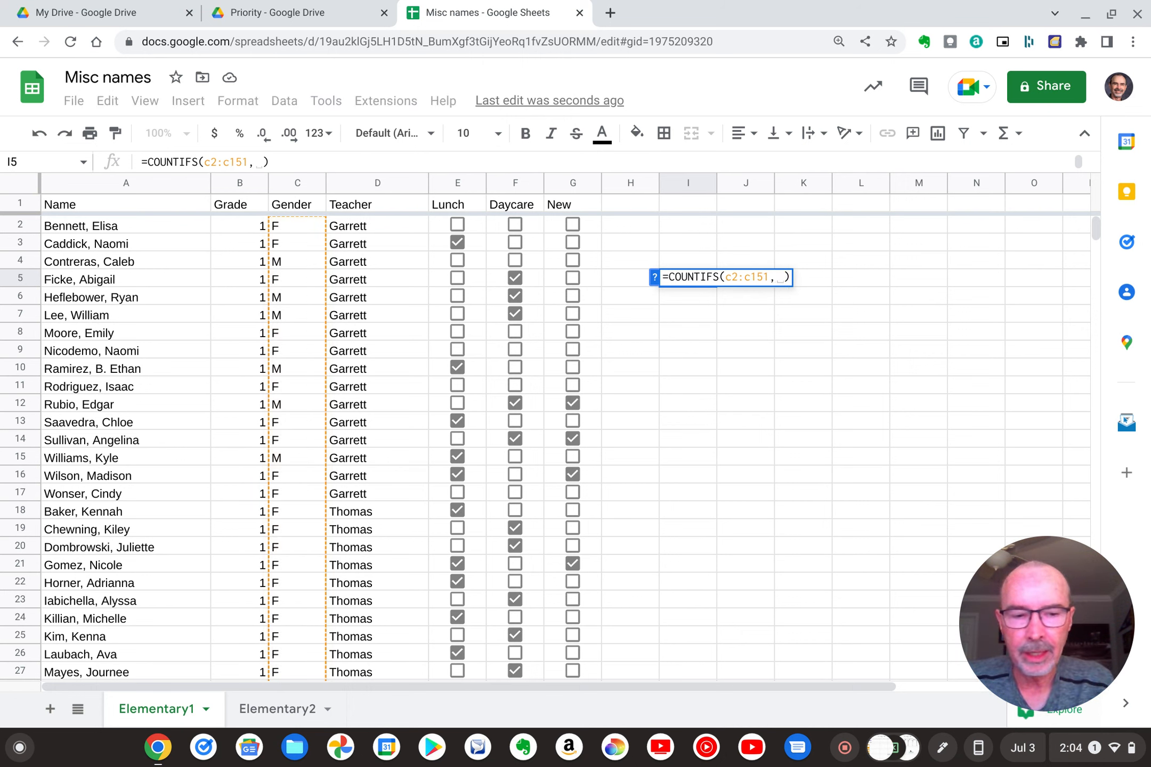
key(BackSpace)
text(")
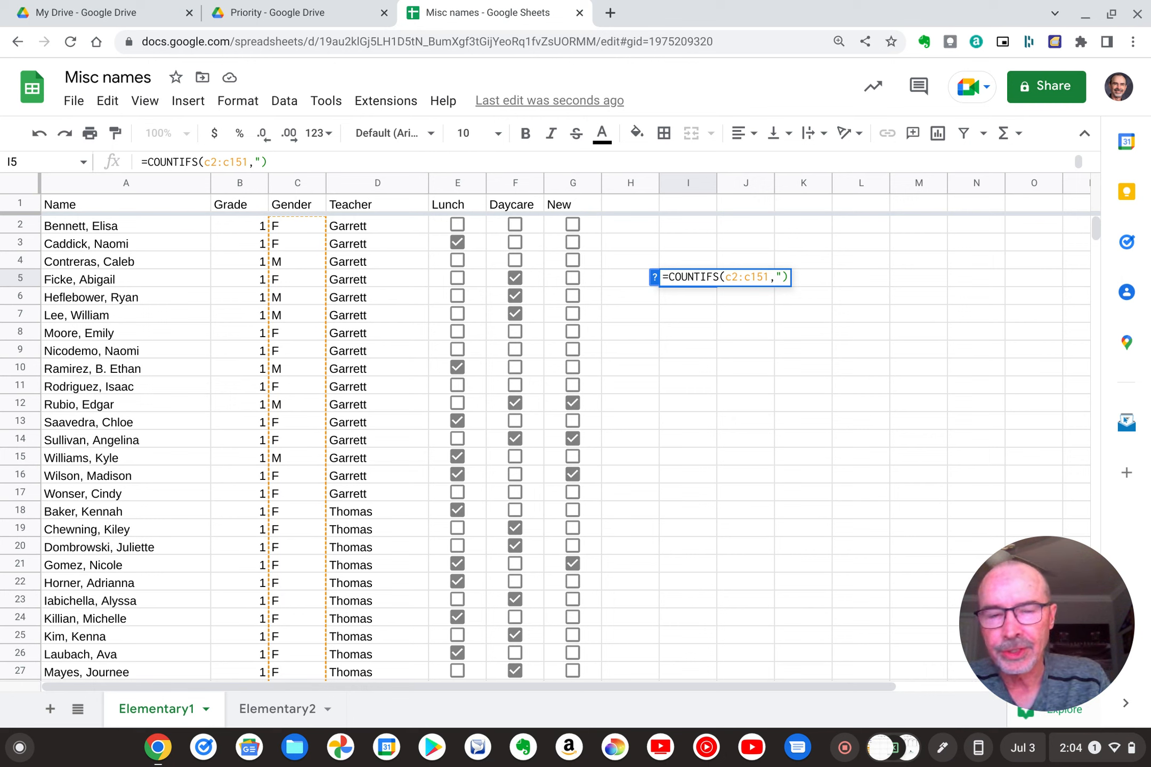
text(f")
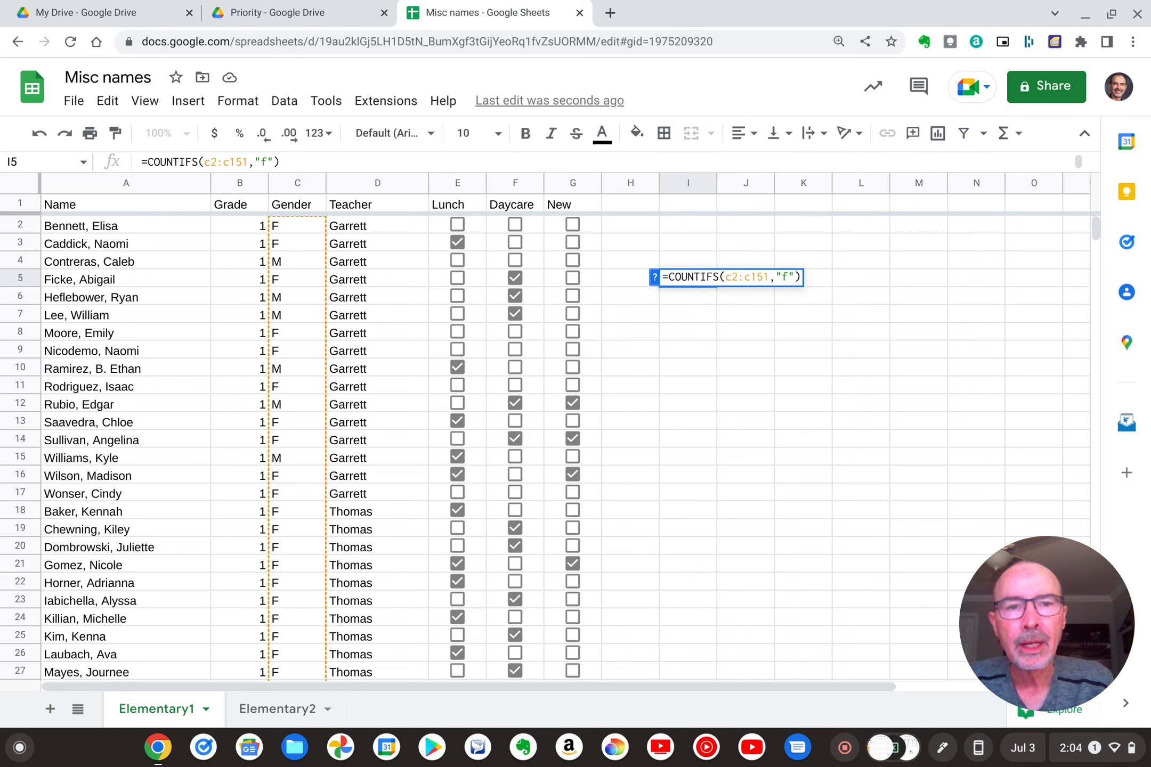
- Add the Daycare range f2:f151 with the criterion "=true" as the second COUNTIFS condition and finish the formula in I5
text(,)
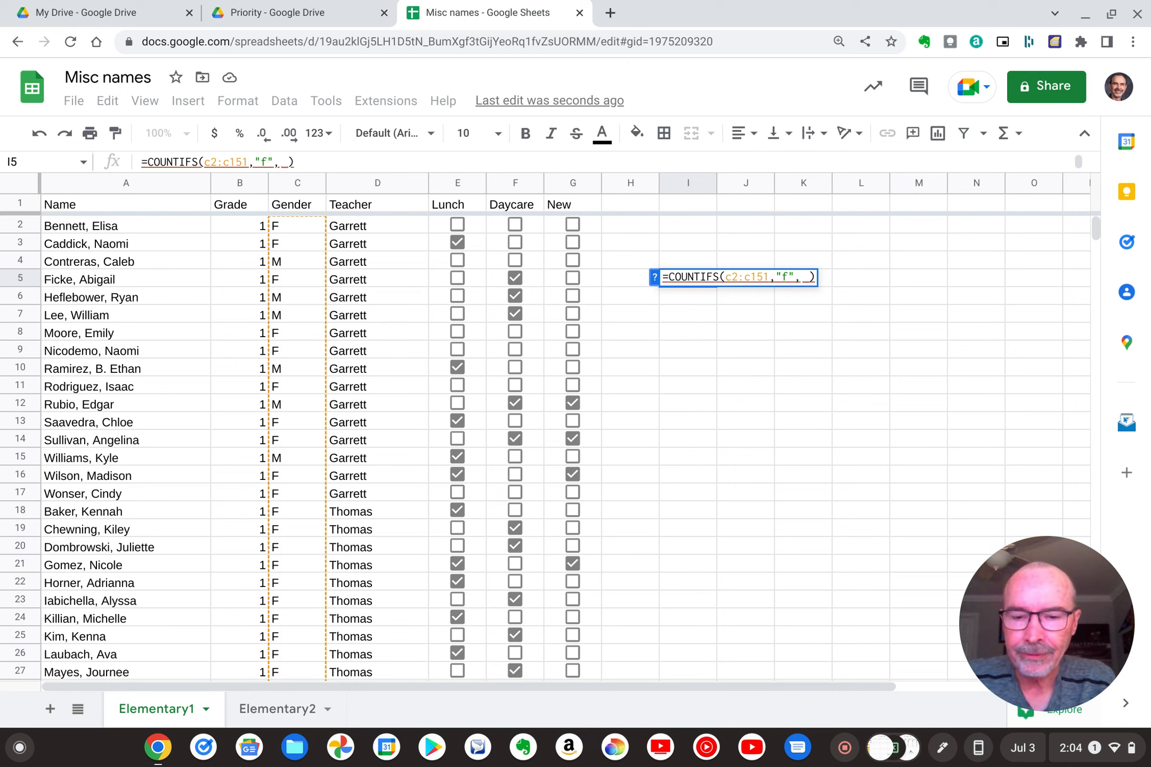
text(f2:)
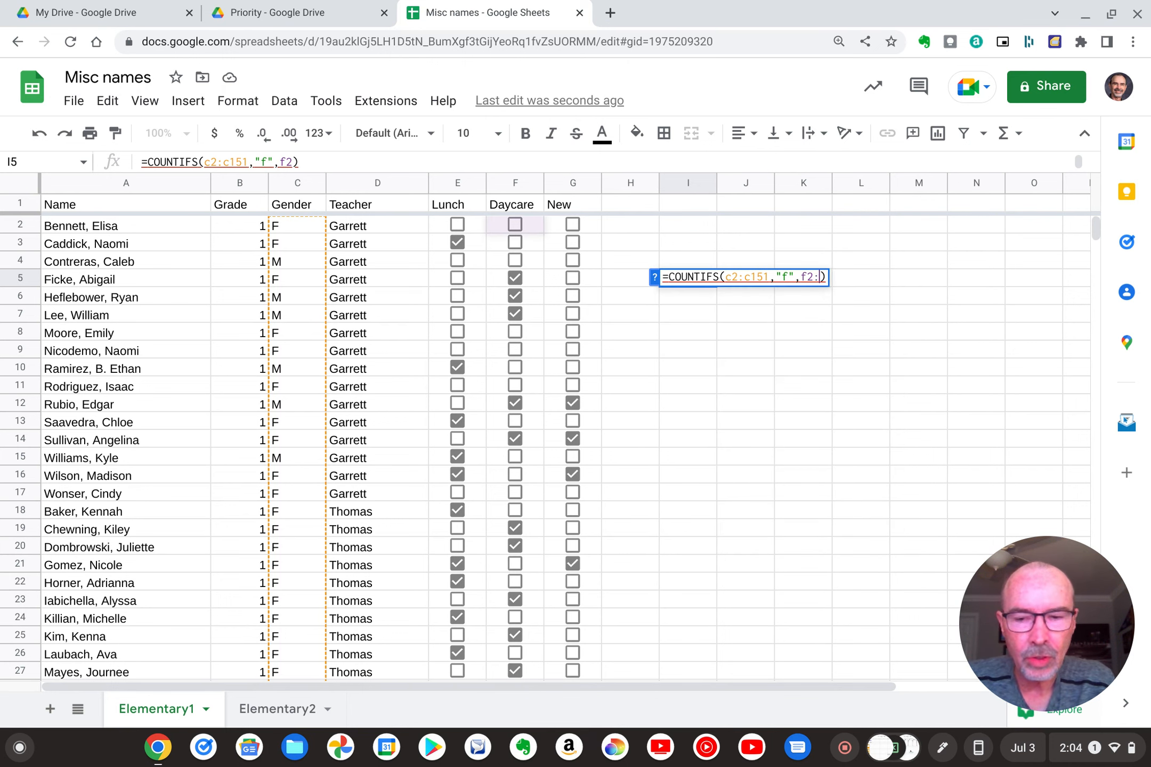
text(f15)
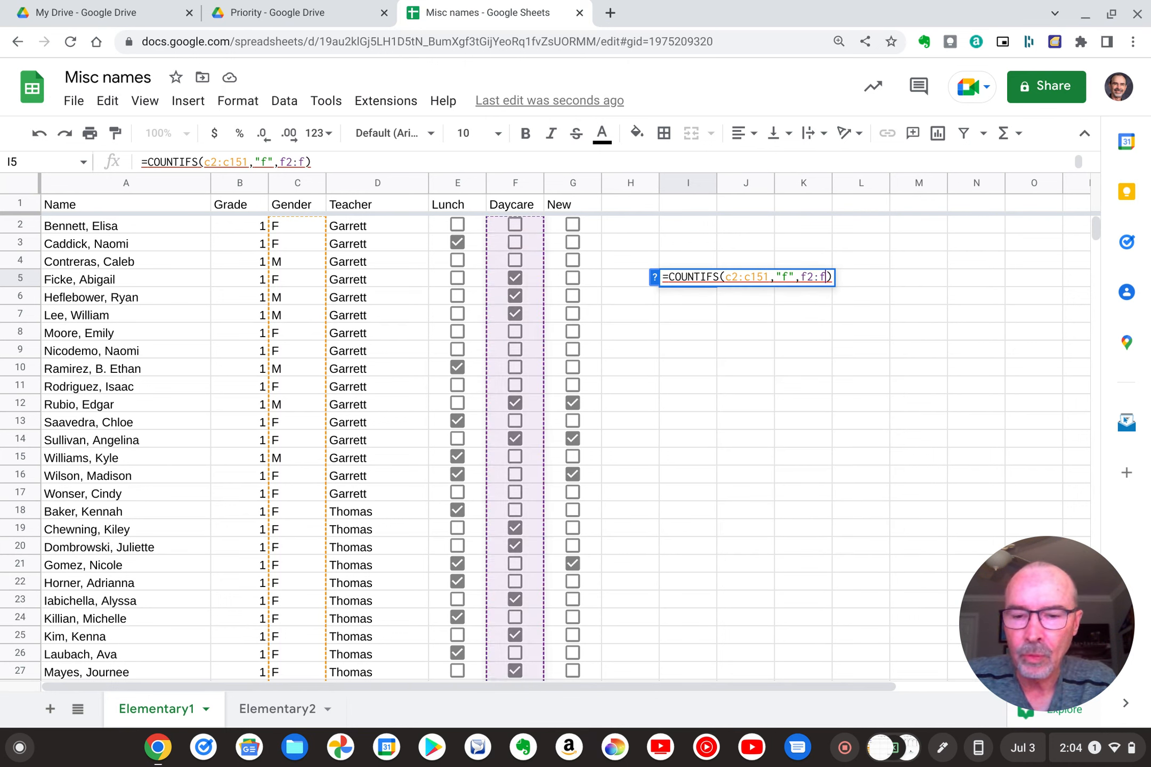
text(1)
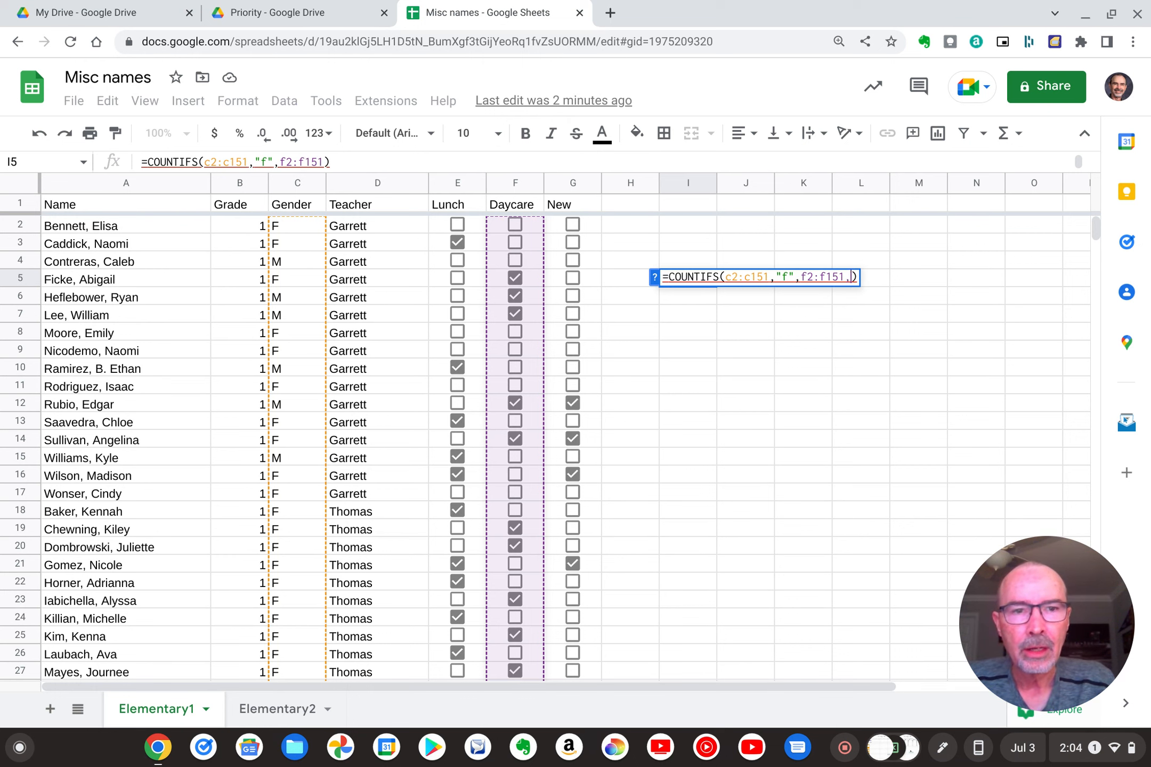
text(,")
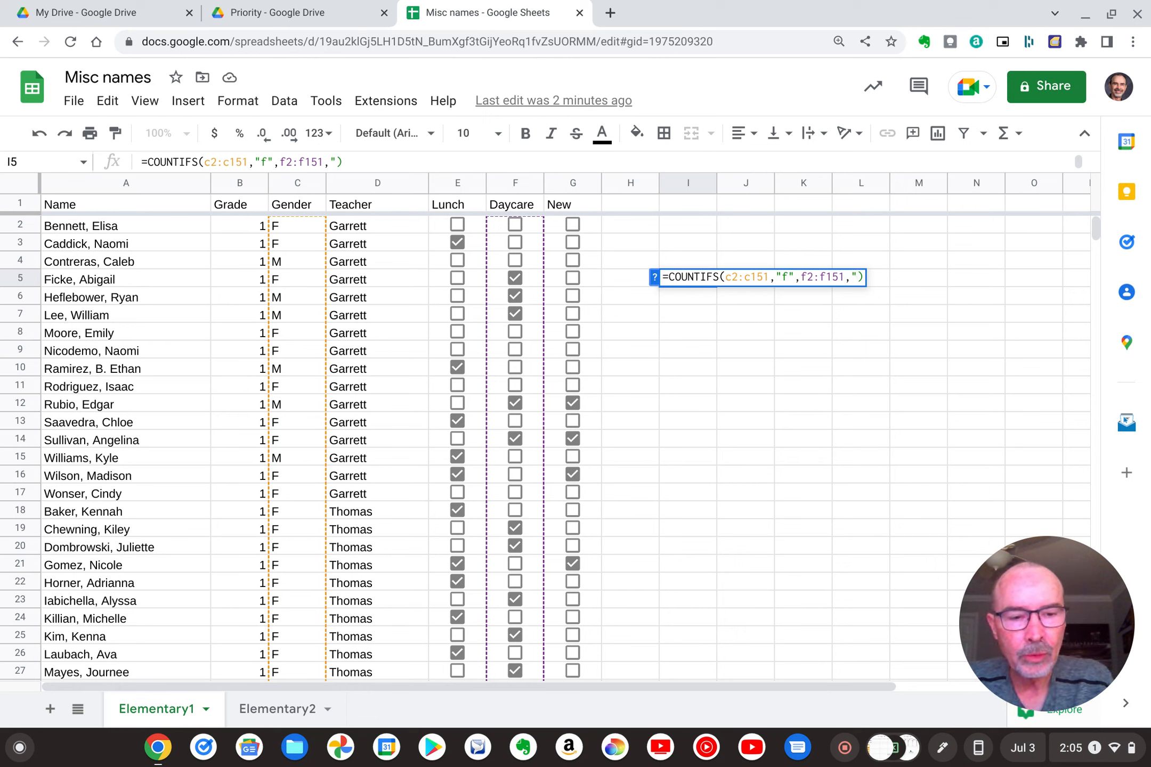
text(=true")
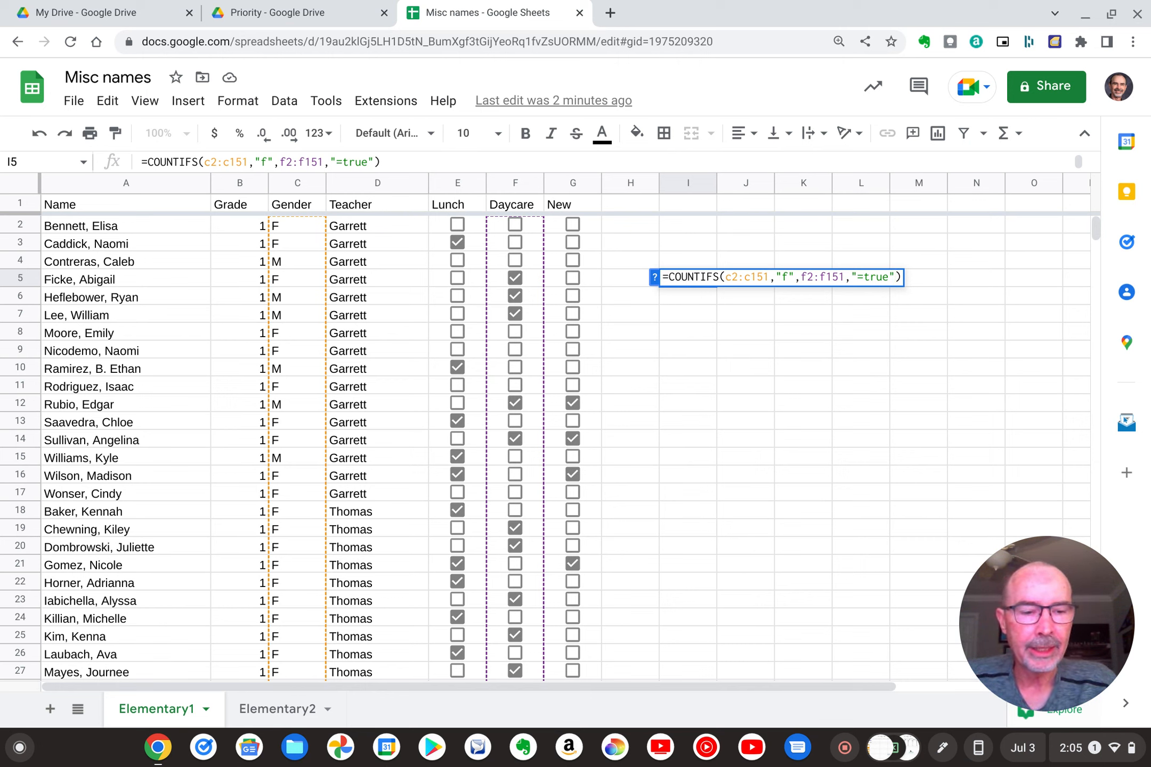
key(Return)
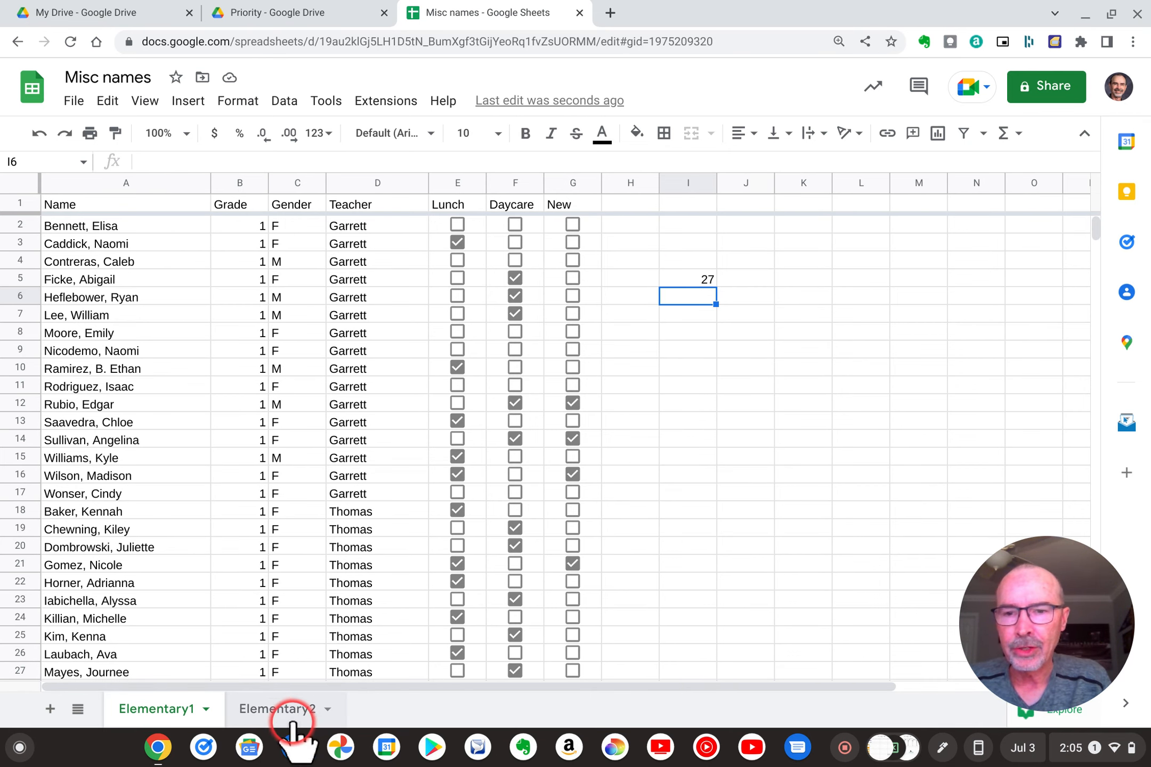
- Compare the list briefly with the Elementary2 sheet and delete the COUNTIFS formula from I5 on Elementary1
click(292, 711)
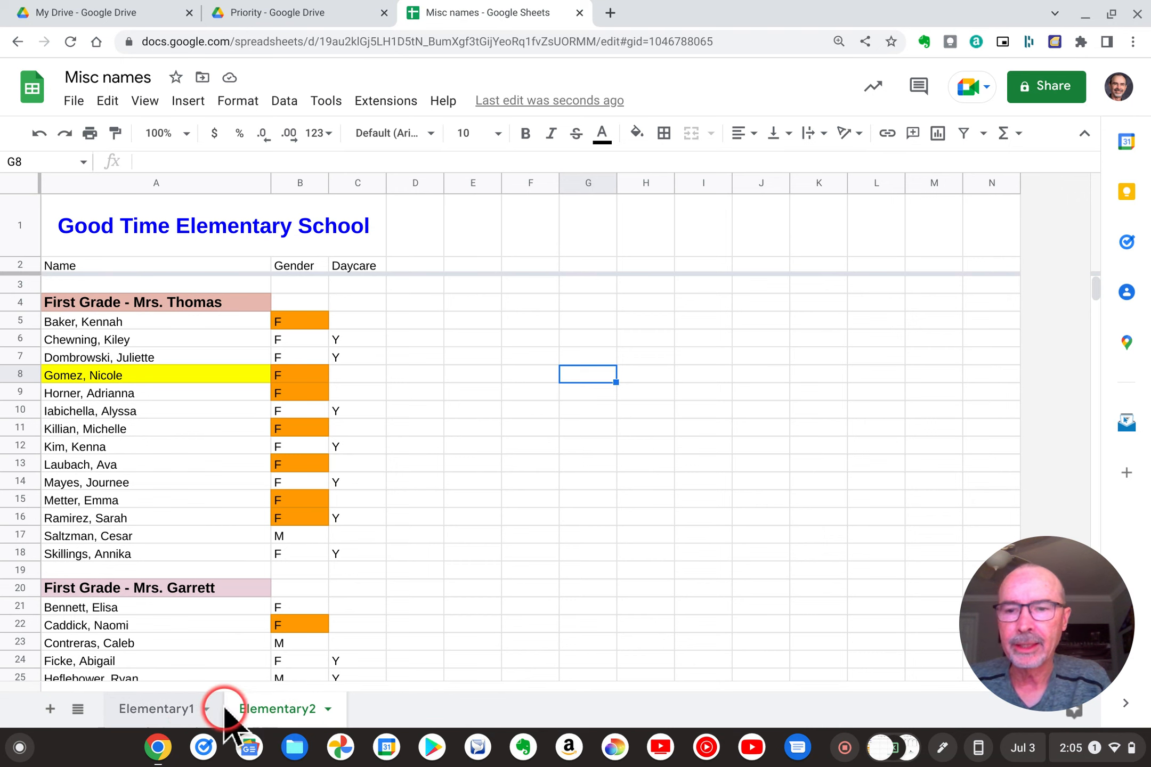
click(167, 712)
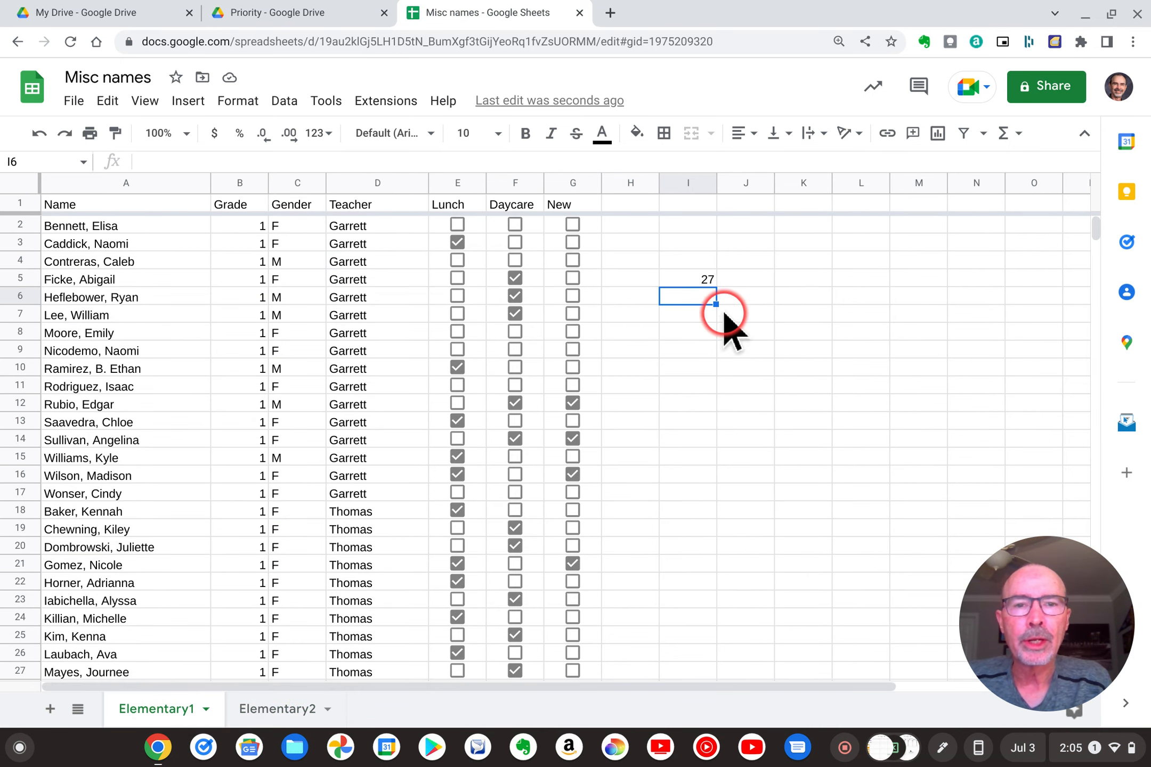
click(700, 278)
key(Delete)
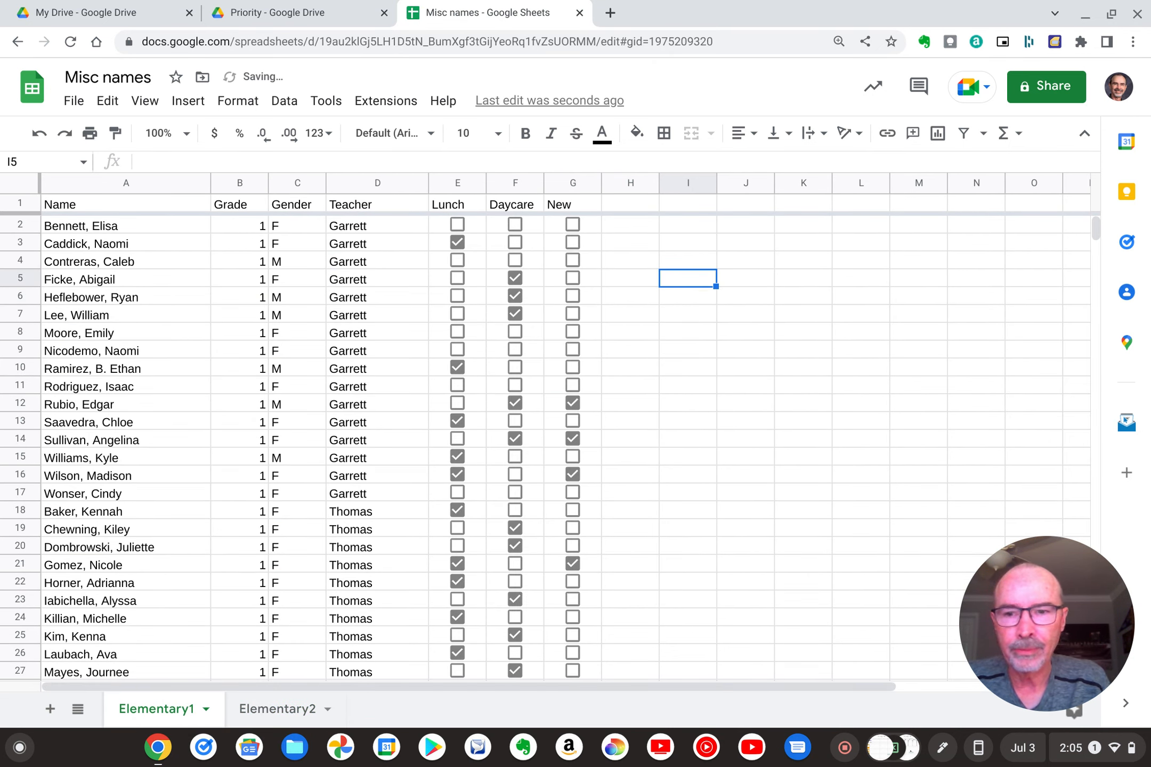
- Delete the two COUNTIF formulas in C154 and C153 below the Gender column
scroll(684, 316, down, 20)
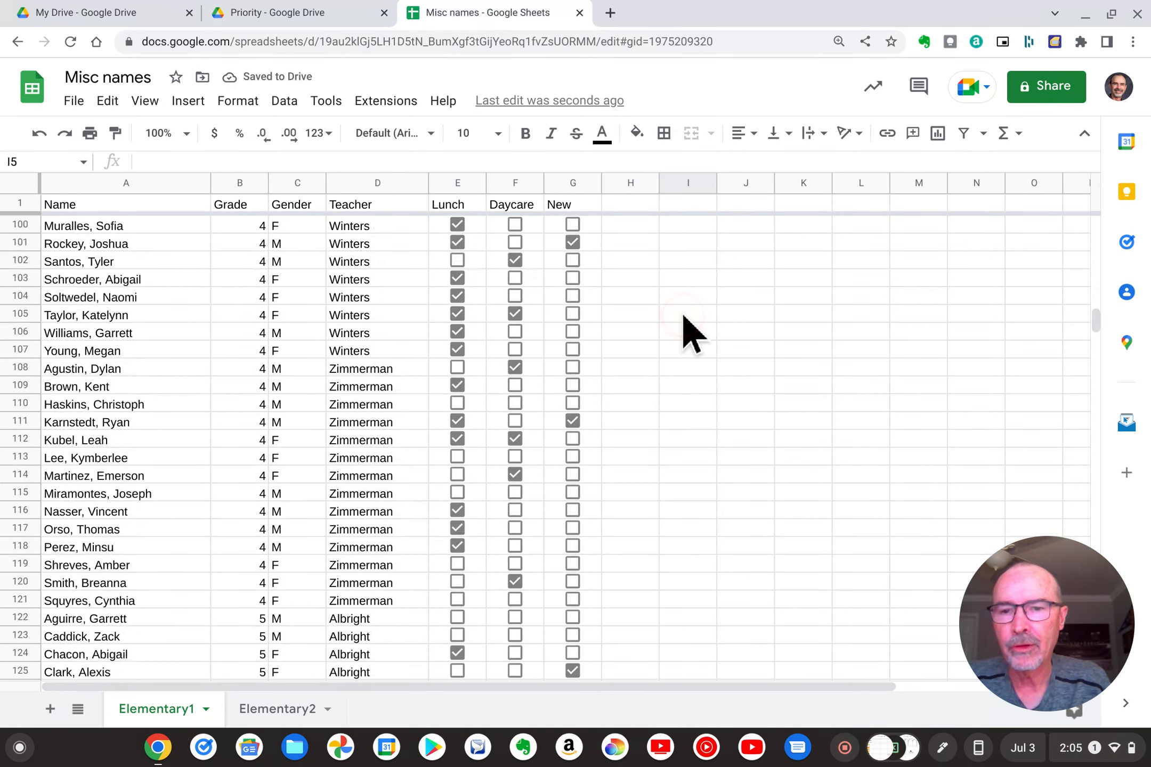
scroll(688, 327, down, 11)
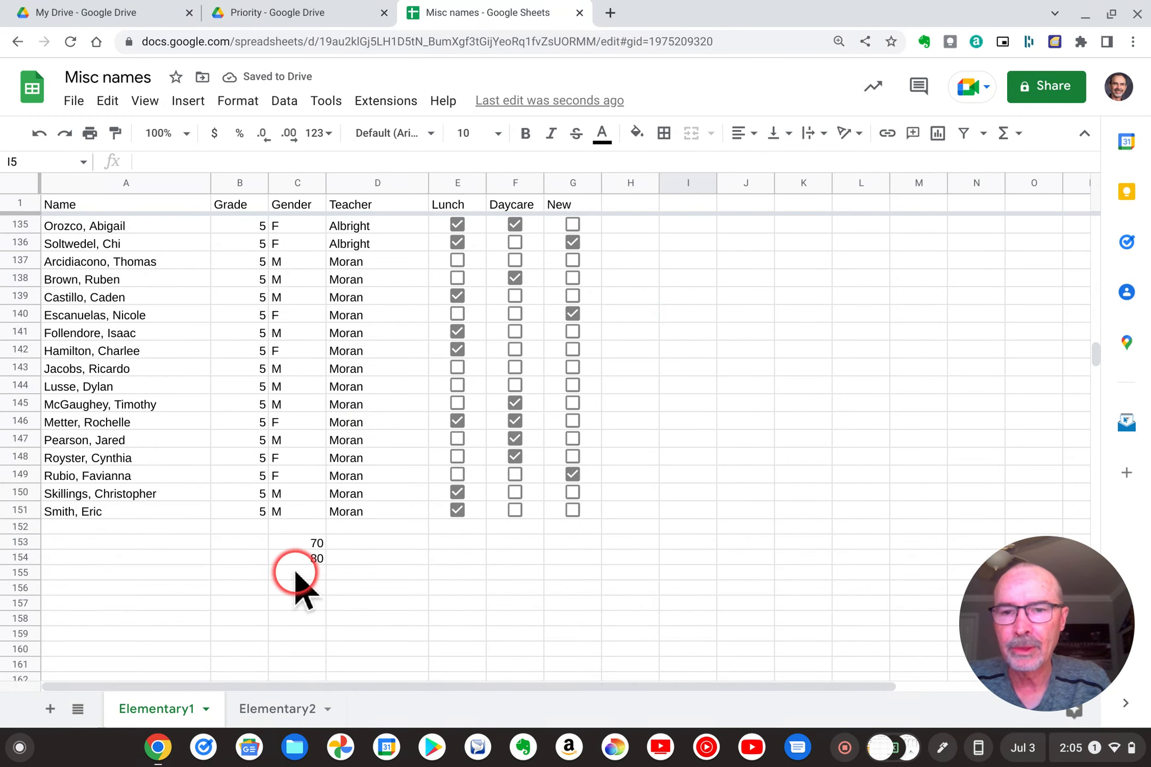
click(297, 561)
key(Delete)
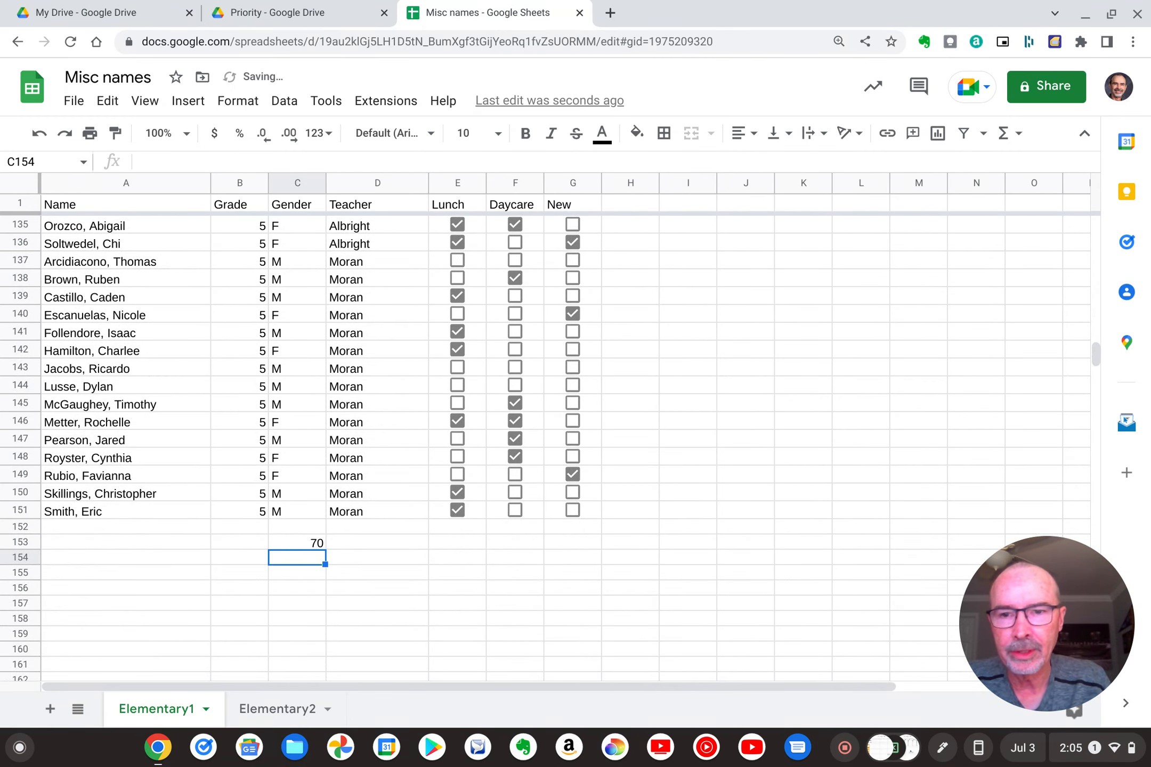
click(312, 543)
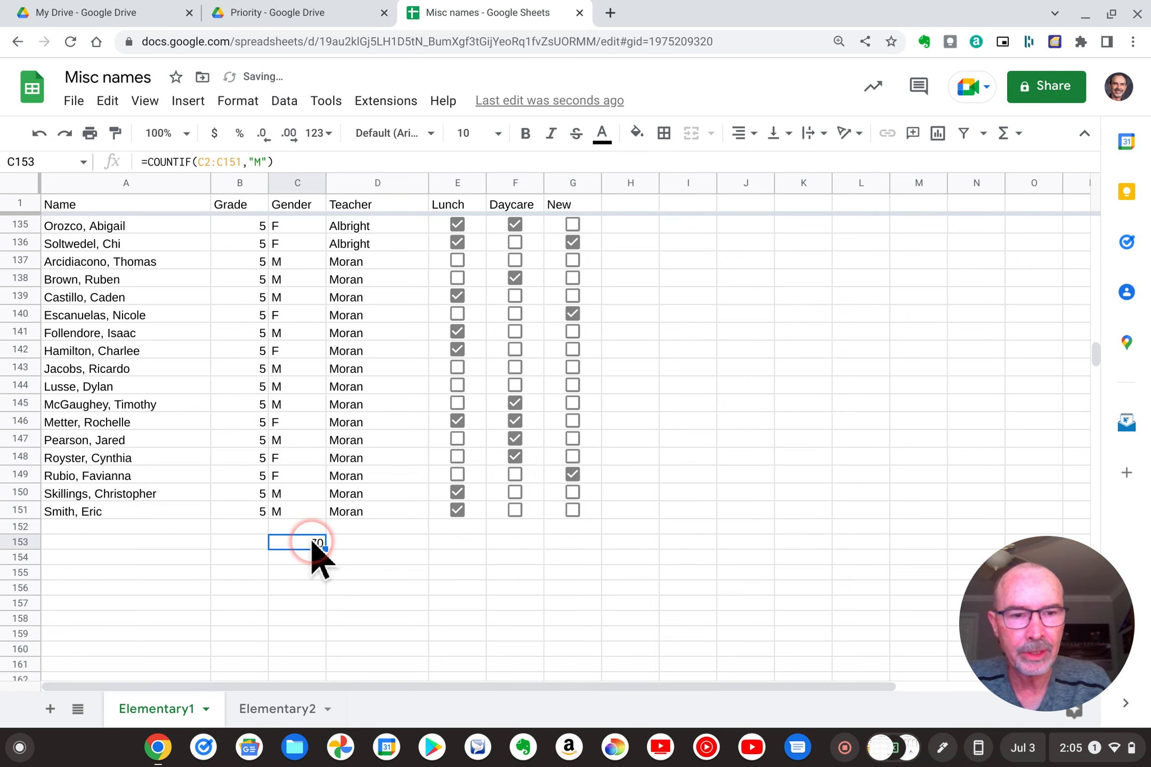
key(Delete)
scroll(533, 427, up, 20)
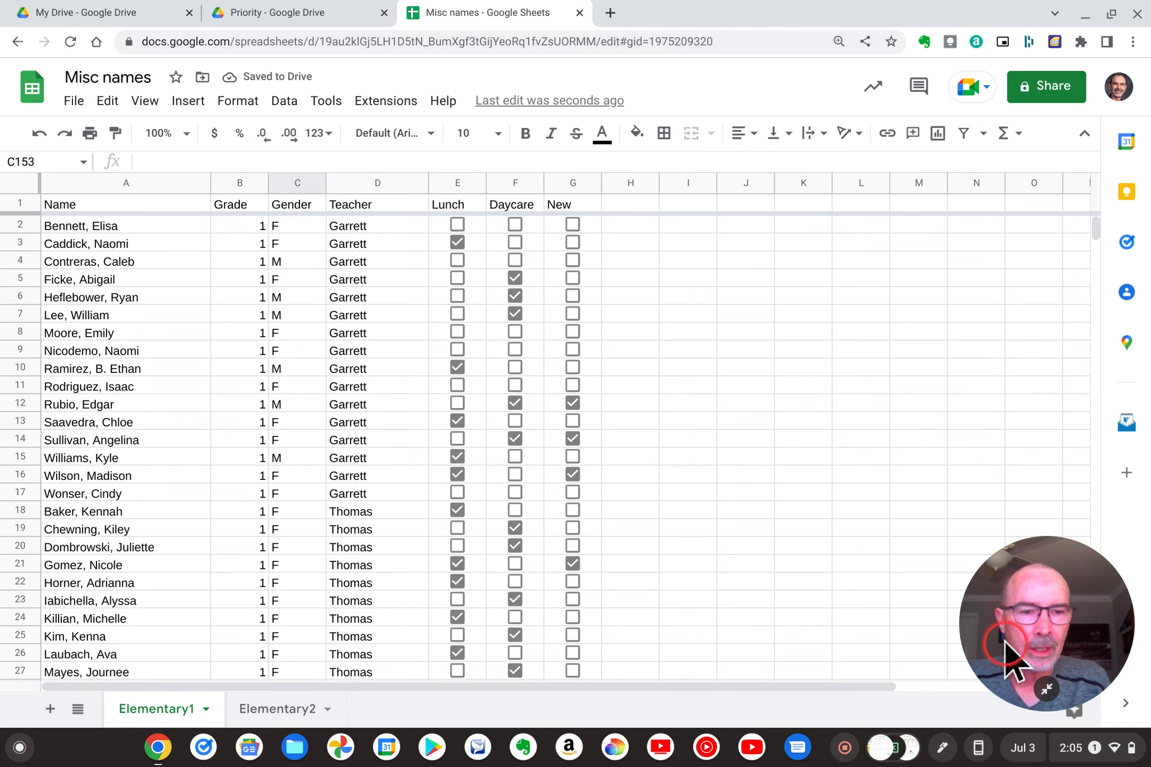
- Select the Name header in A1 and open Explore for the student list
drag(1019, 657, 986, 195)
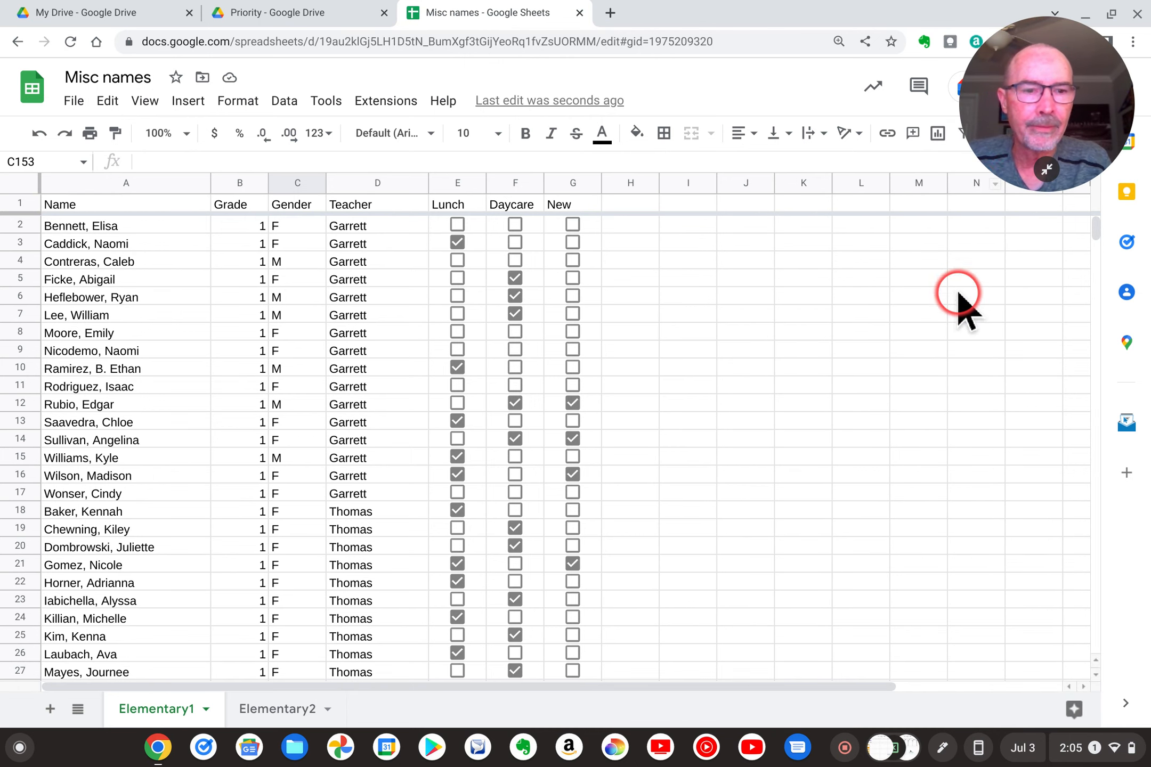
click(85, 226)
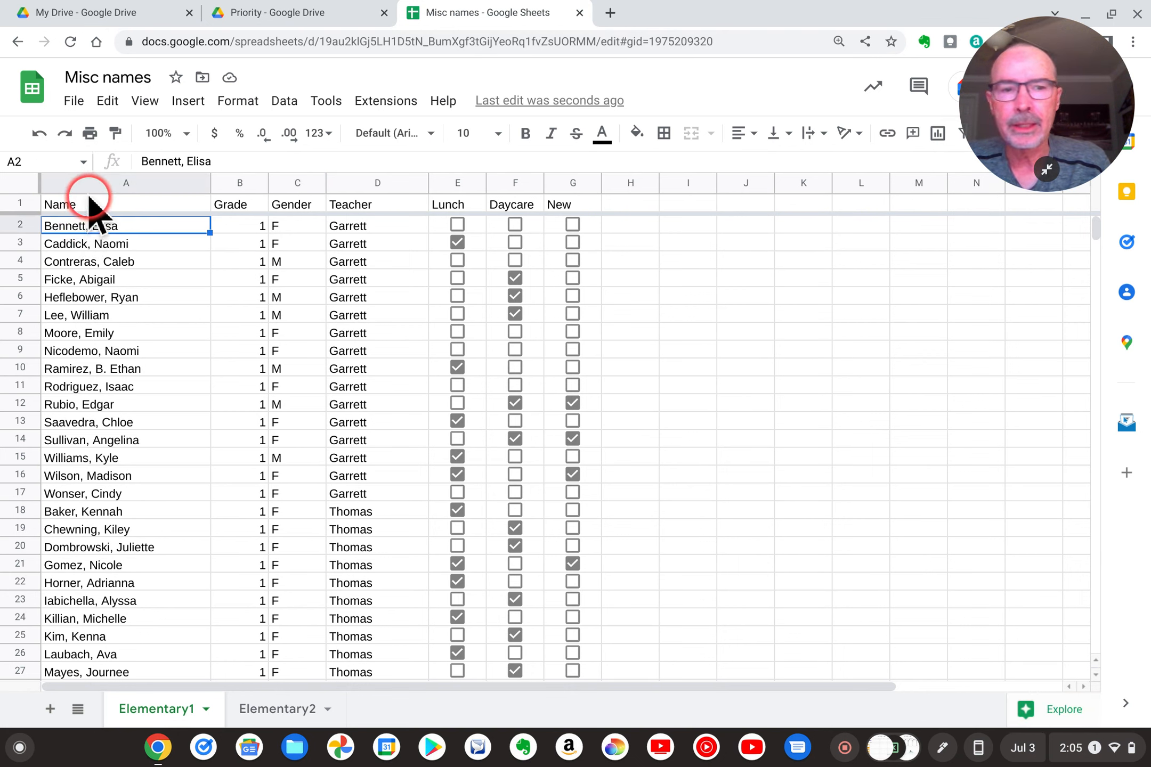
click(89, 202)
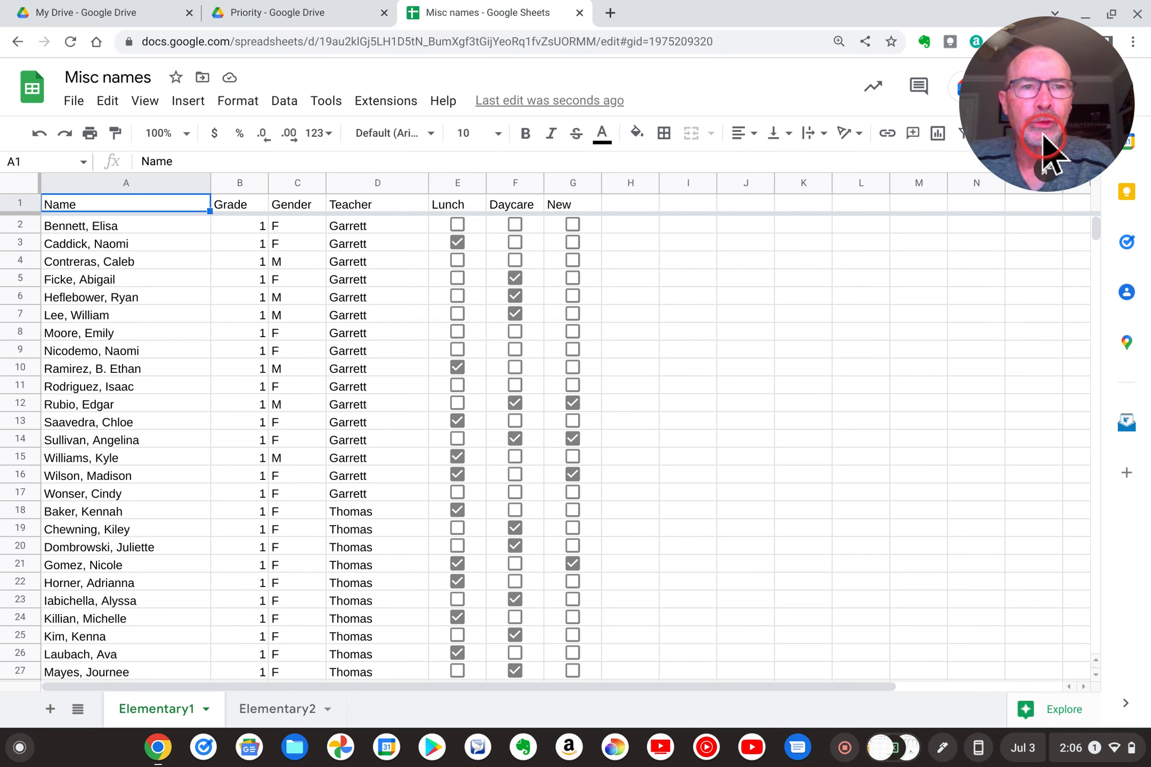
drag(1047, 154, 122, 90)
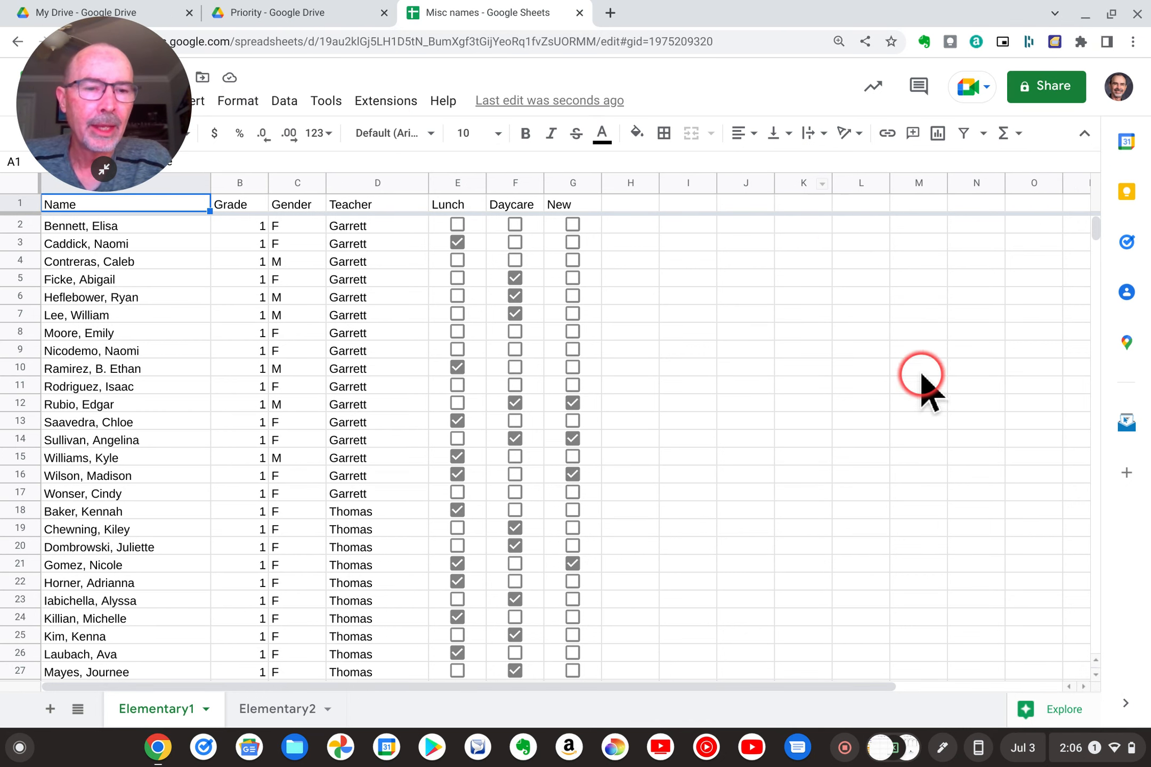
click(1048, 714)
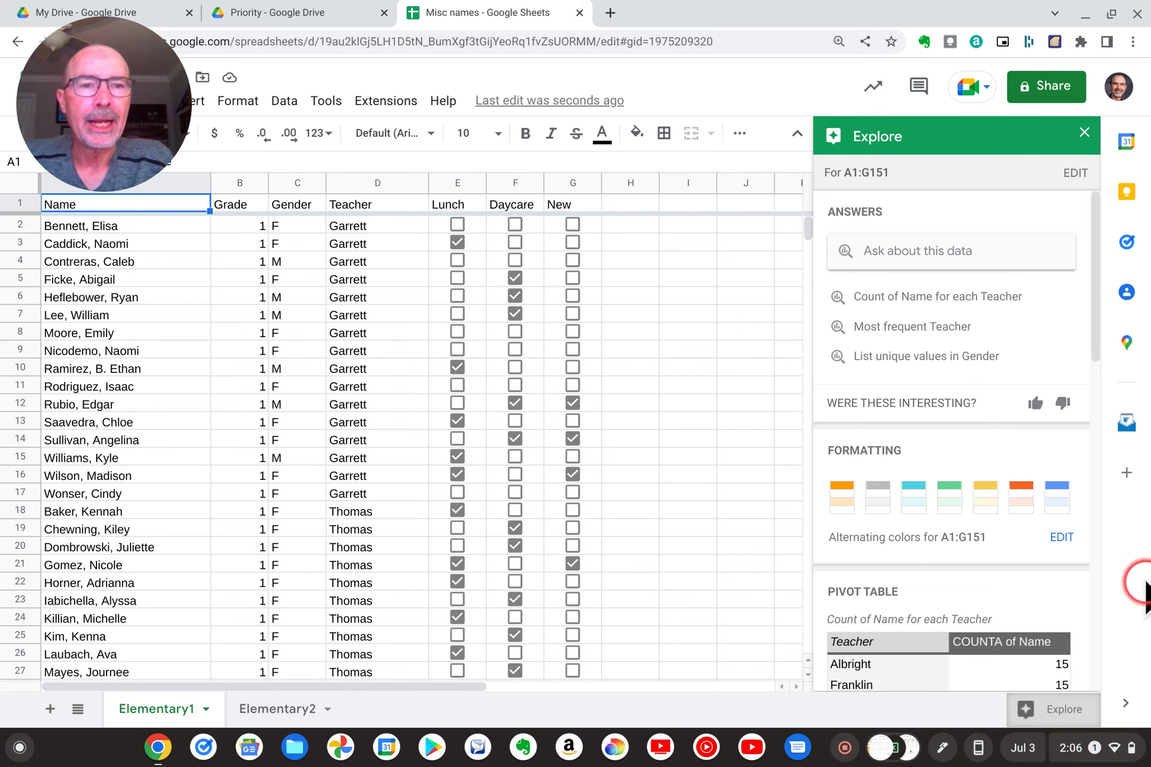
- View the suggested answer "Count of Name for each Teacher" as an enlarged pivot table and return to the Explore overview
click(965, 297)
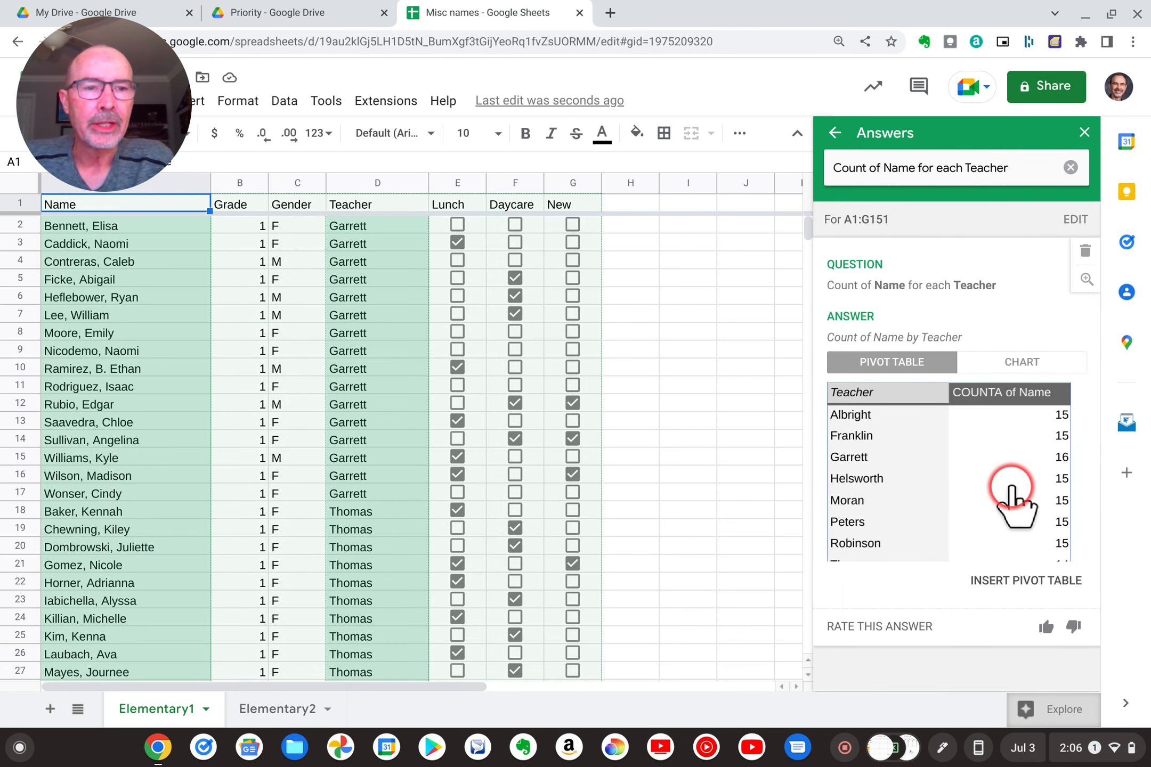
click(980, 460)
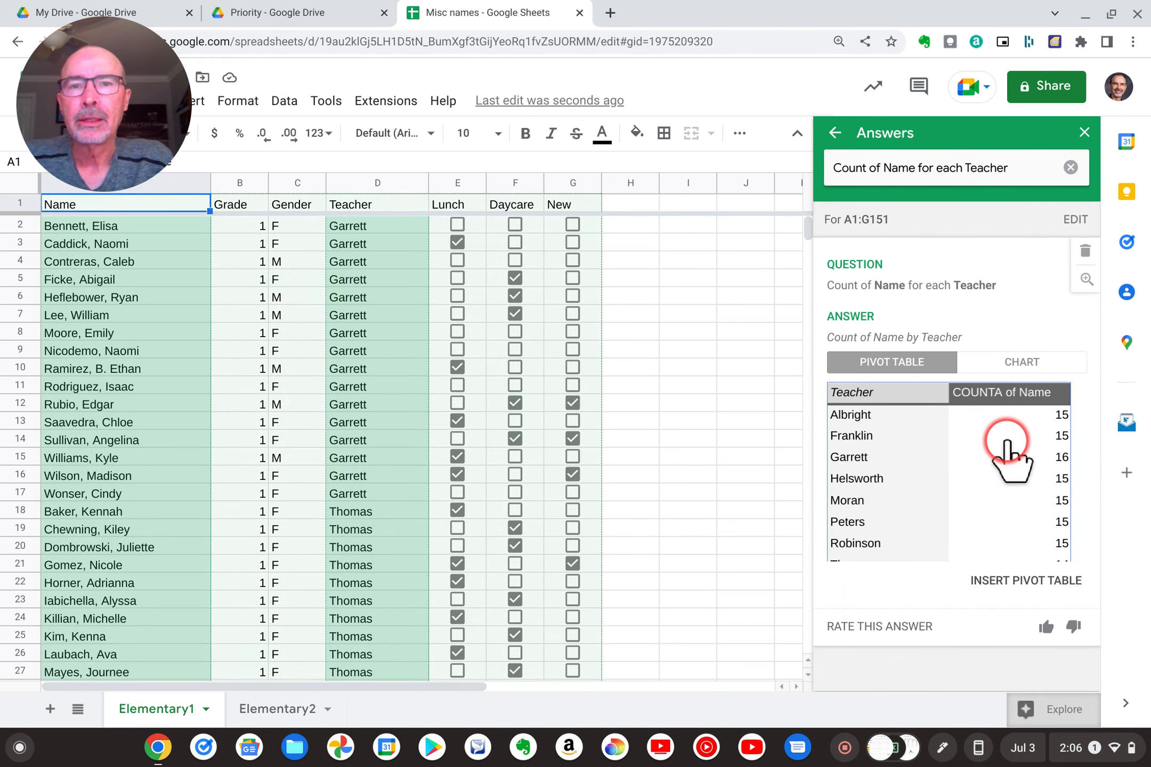
click(1002, 445)
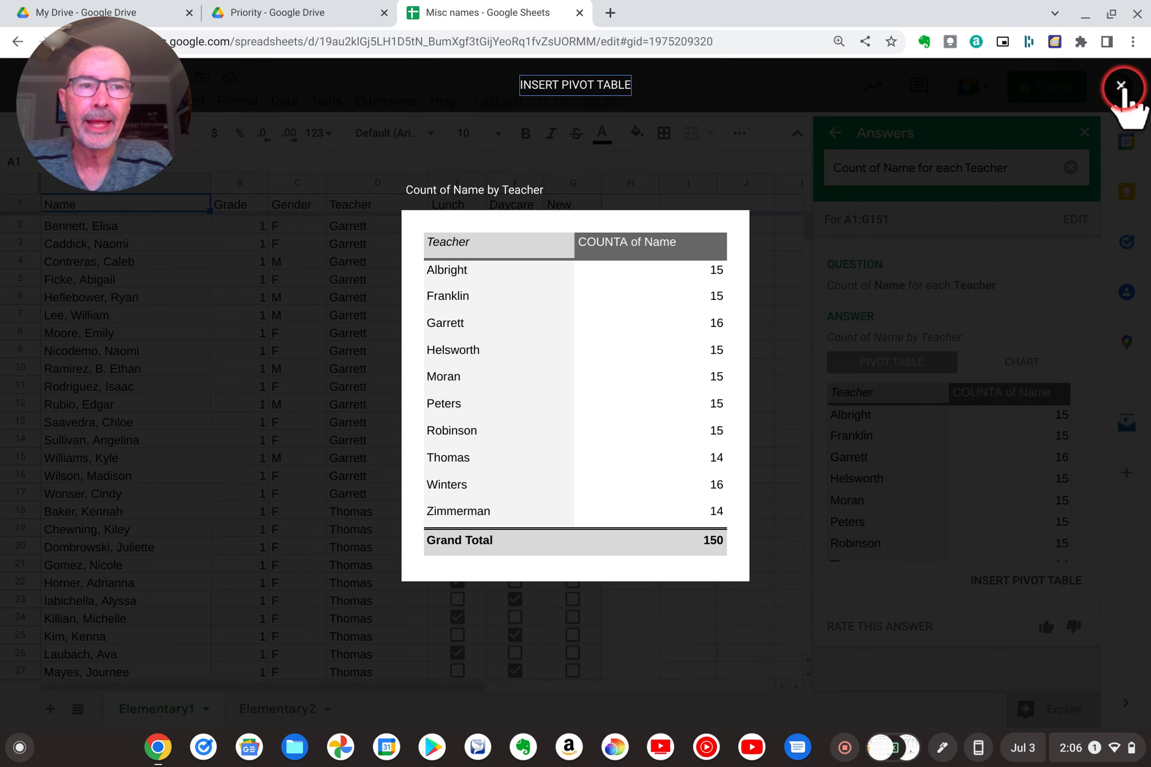
click(1120, 85)
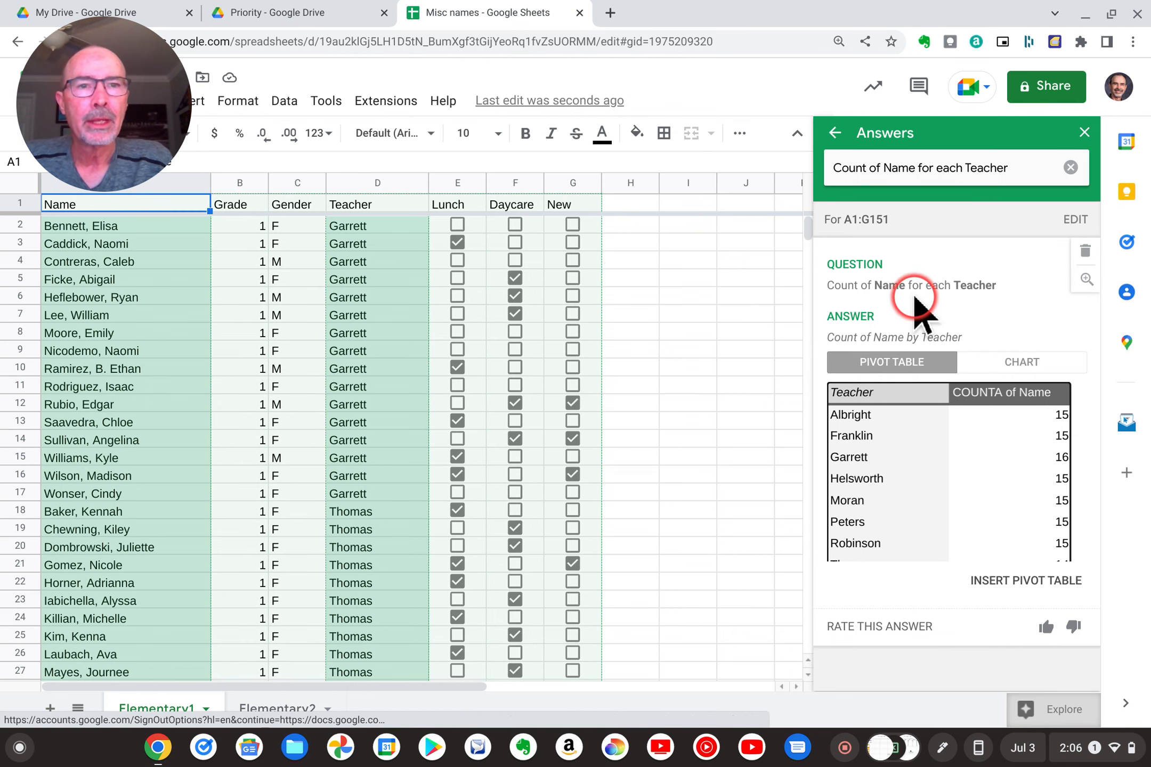
click(833, 132)
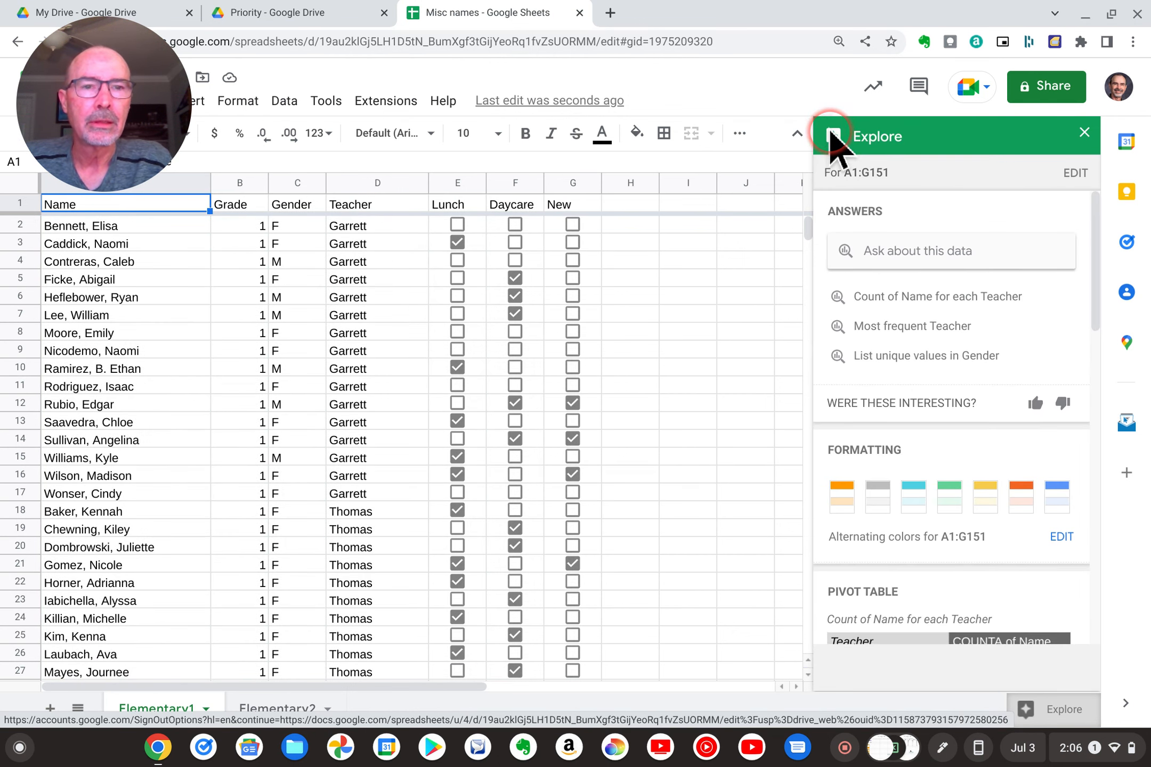
- View the suggested answer "Most frequent Teacher" and look through Explore's formatting, pivot table and chart suggestions
click(983, 320)
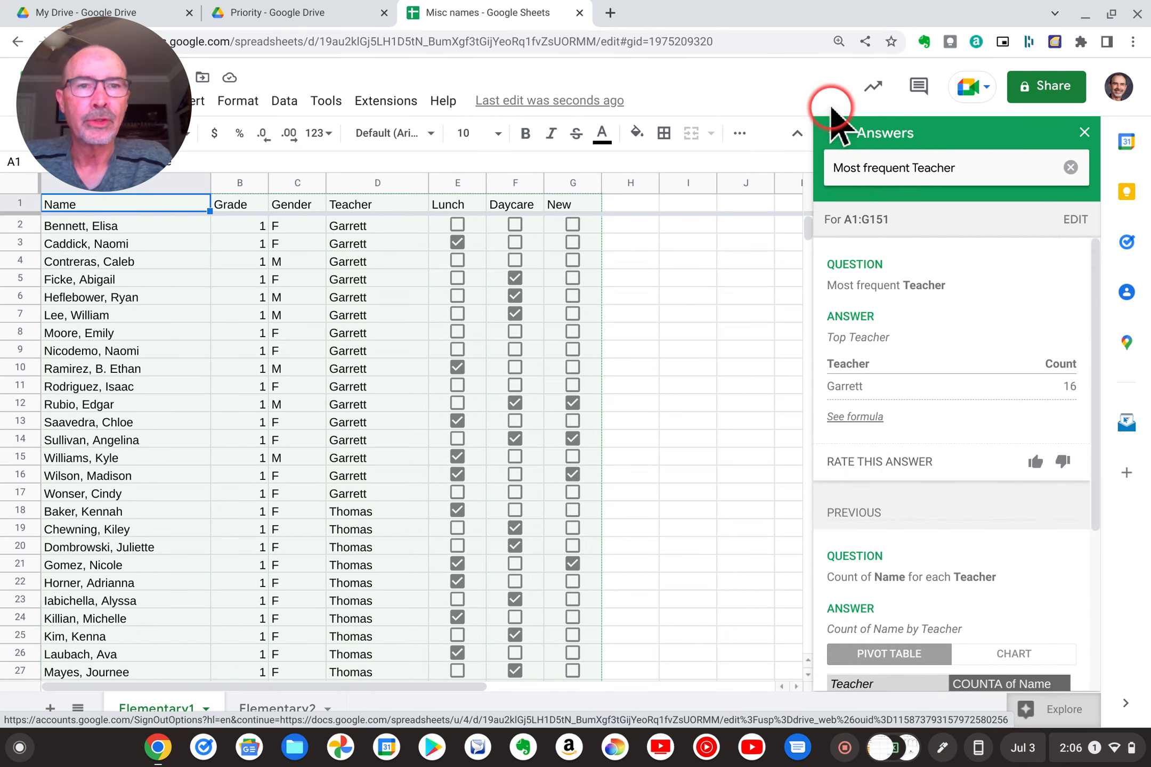
click(832, 133)
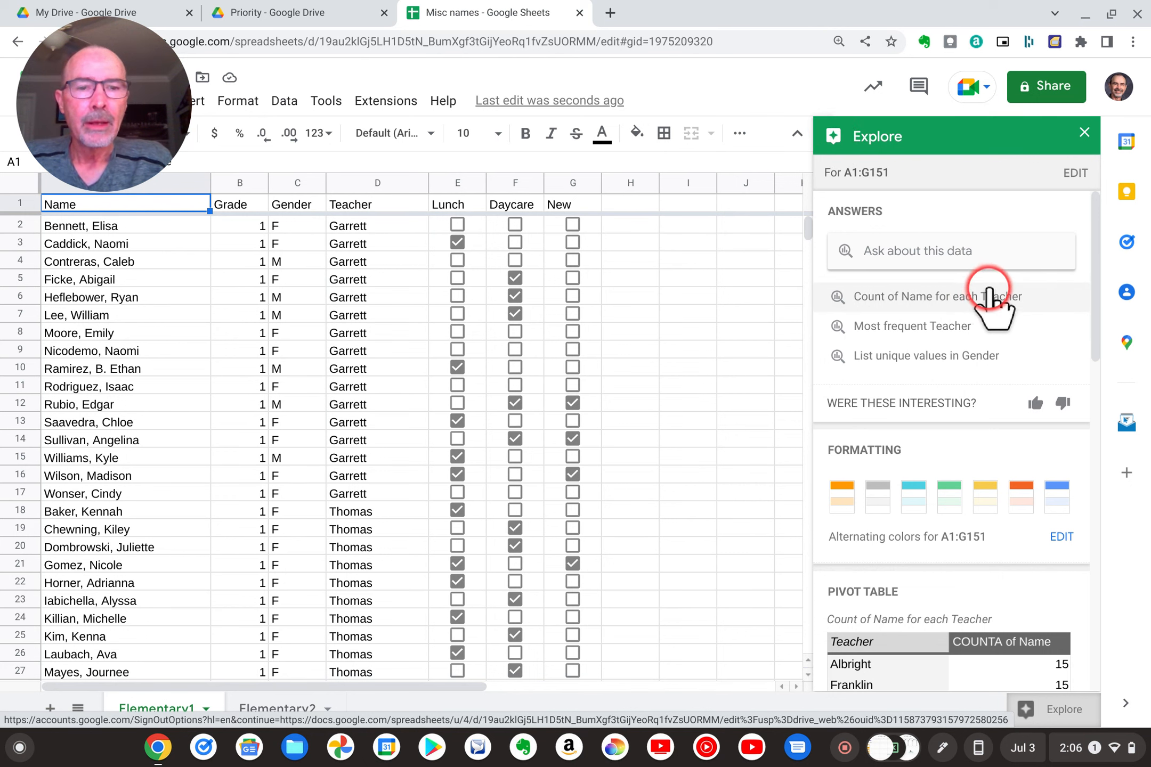
scroll(988, 299, down, 10)
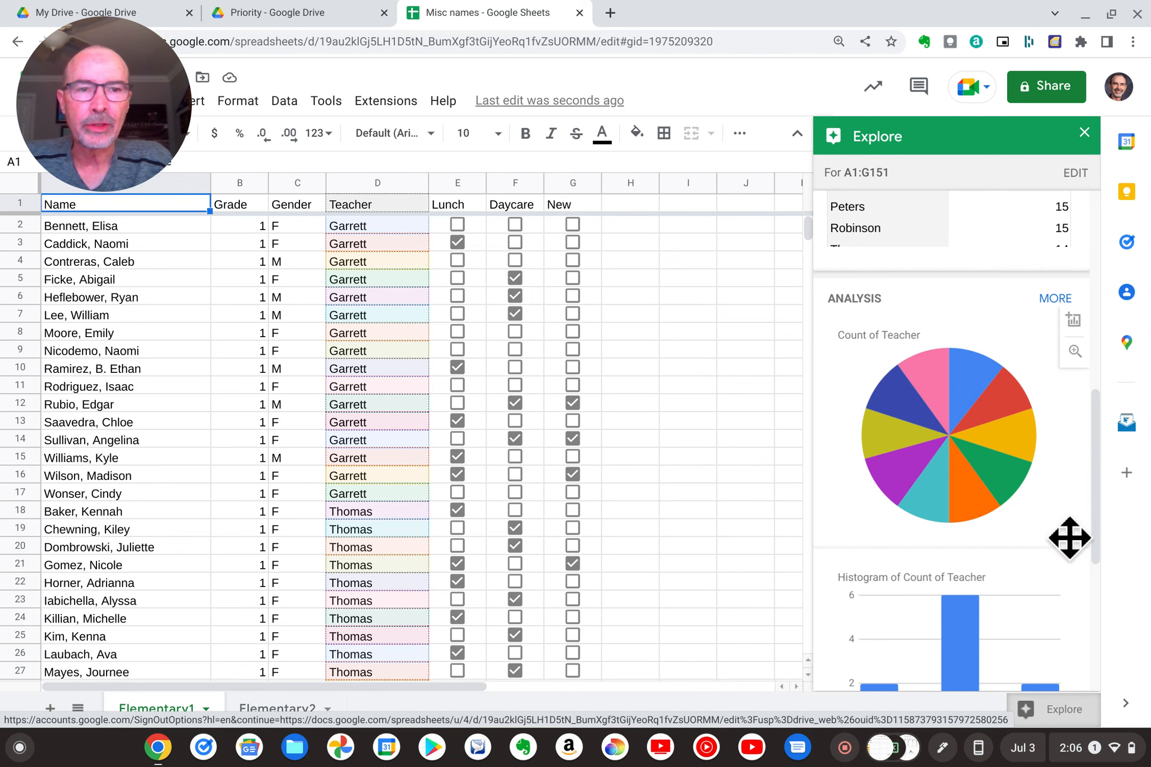
scroll(1068, 538, down, 5)
scroll(1067, 538, up, 15)
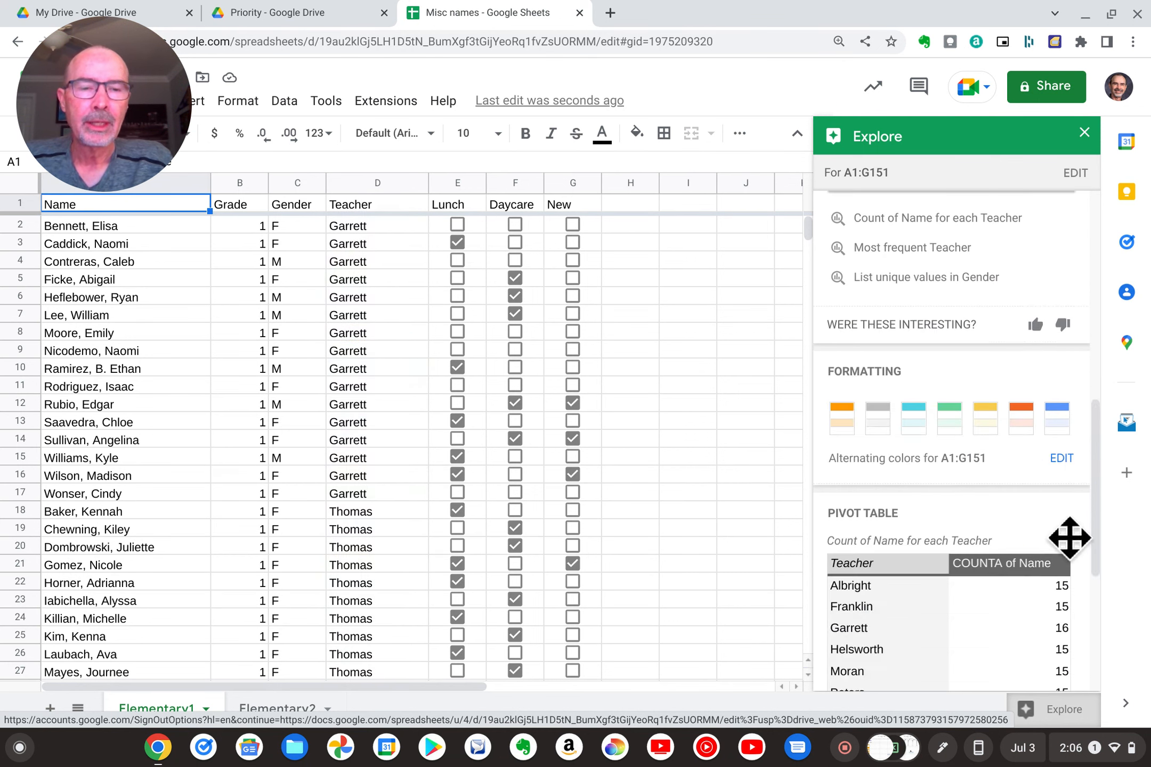
- Ask Explore "how many gender F in daycare" and choose the suggested question "Count of Daycare for Gender of F"
click(970, 250)
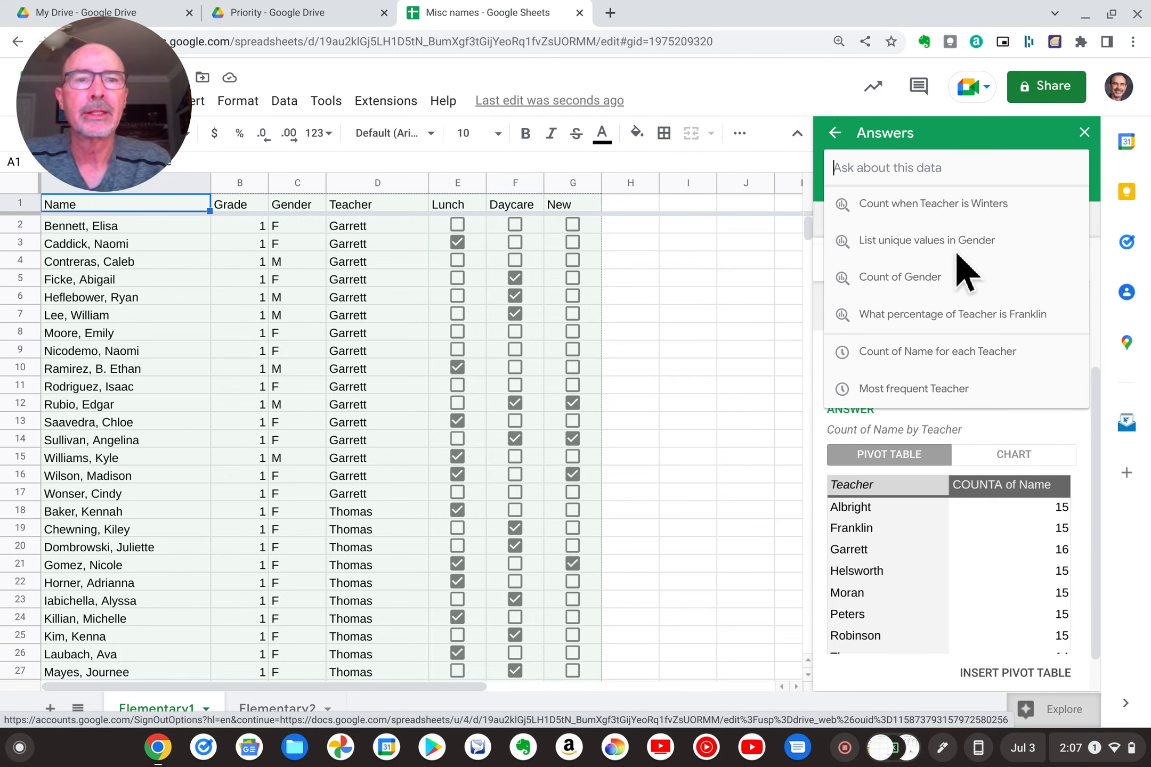
text(how man)
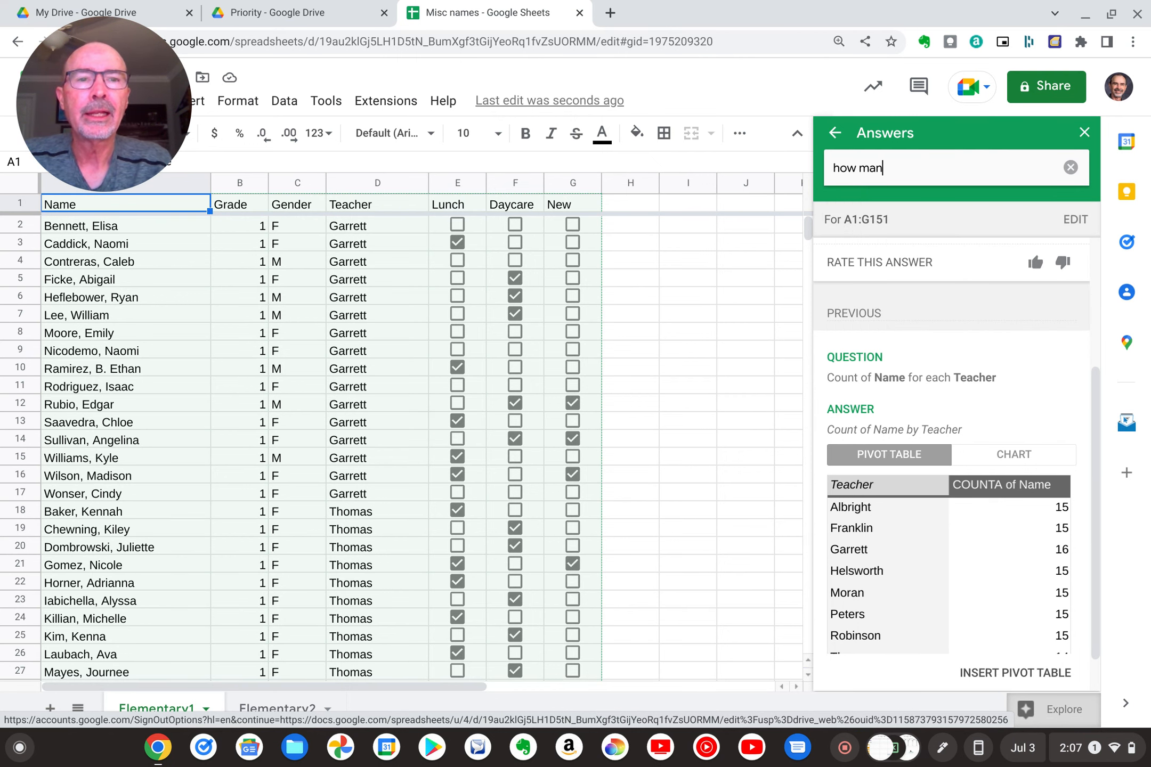
text(y )
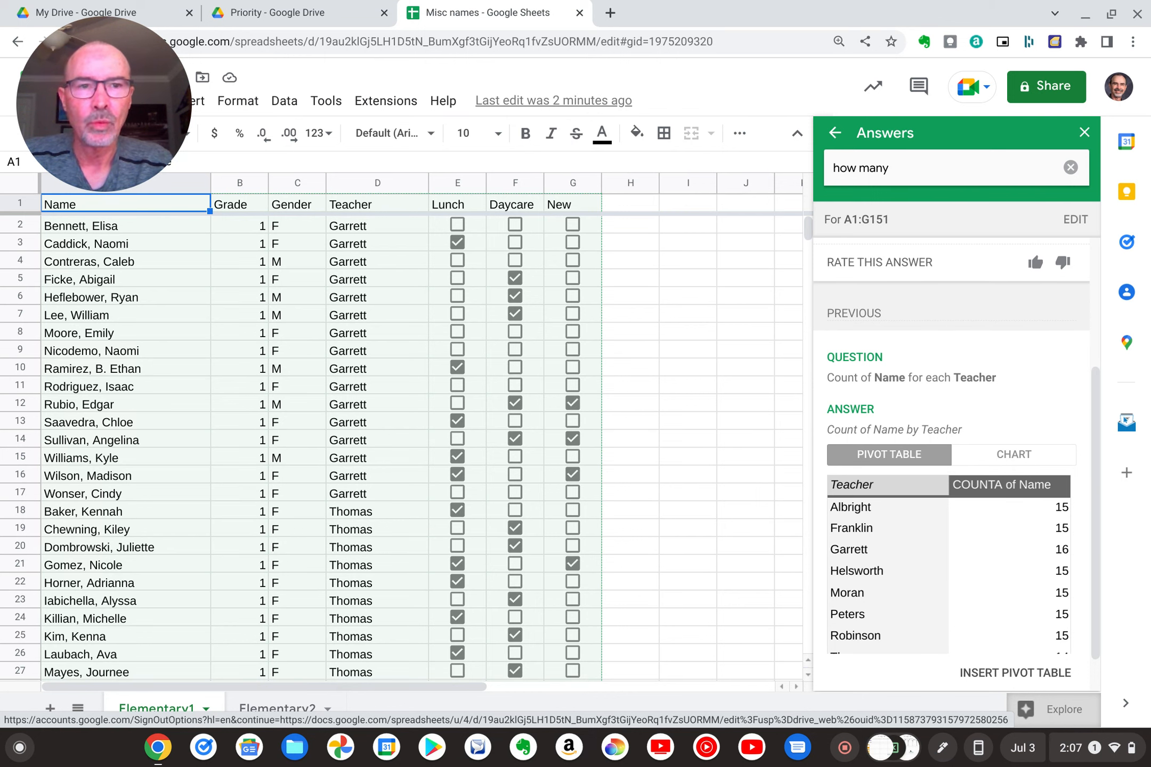
text(gender F i)
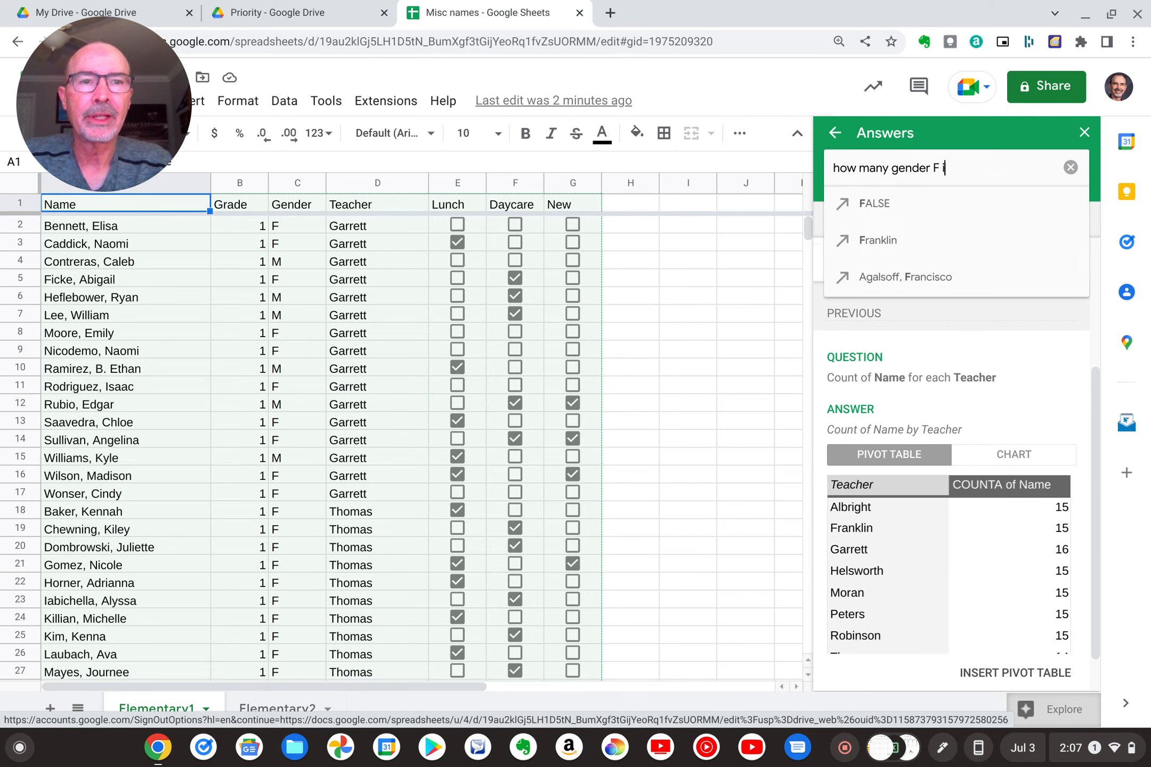
text(n daycare)
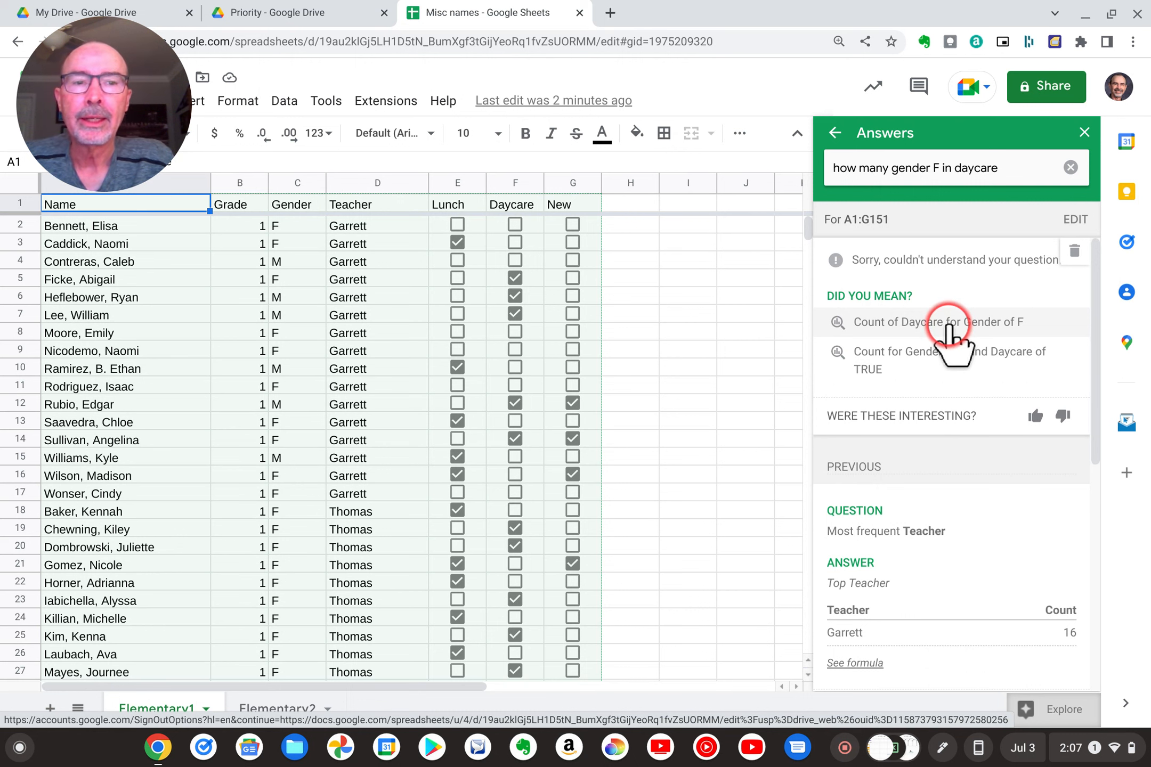
click(950, 326)
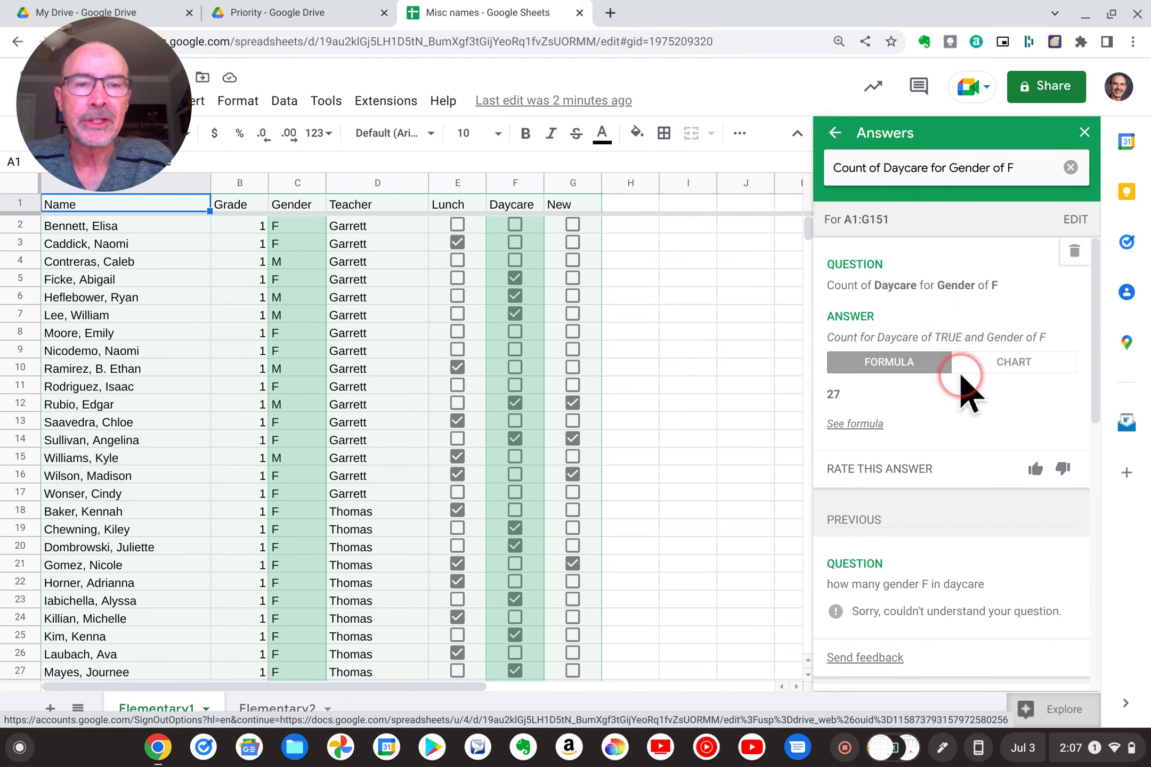
click(895, 391)
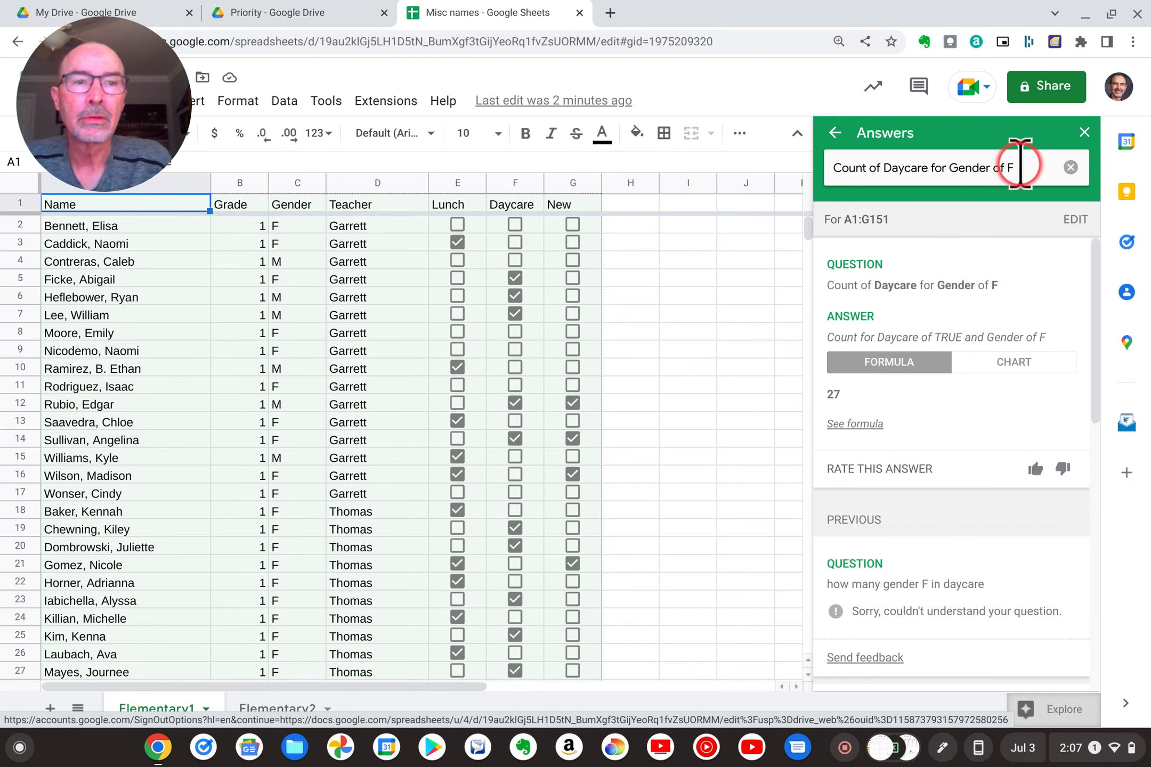
- Rewrite the Explore question to ask for the count of lunch for the teacher listed in D18, and submit it
click(1019, 166)
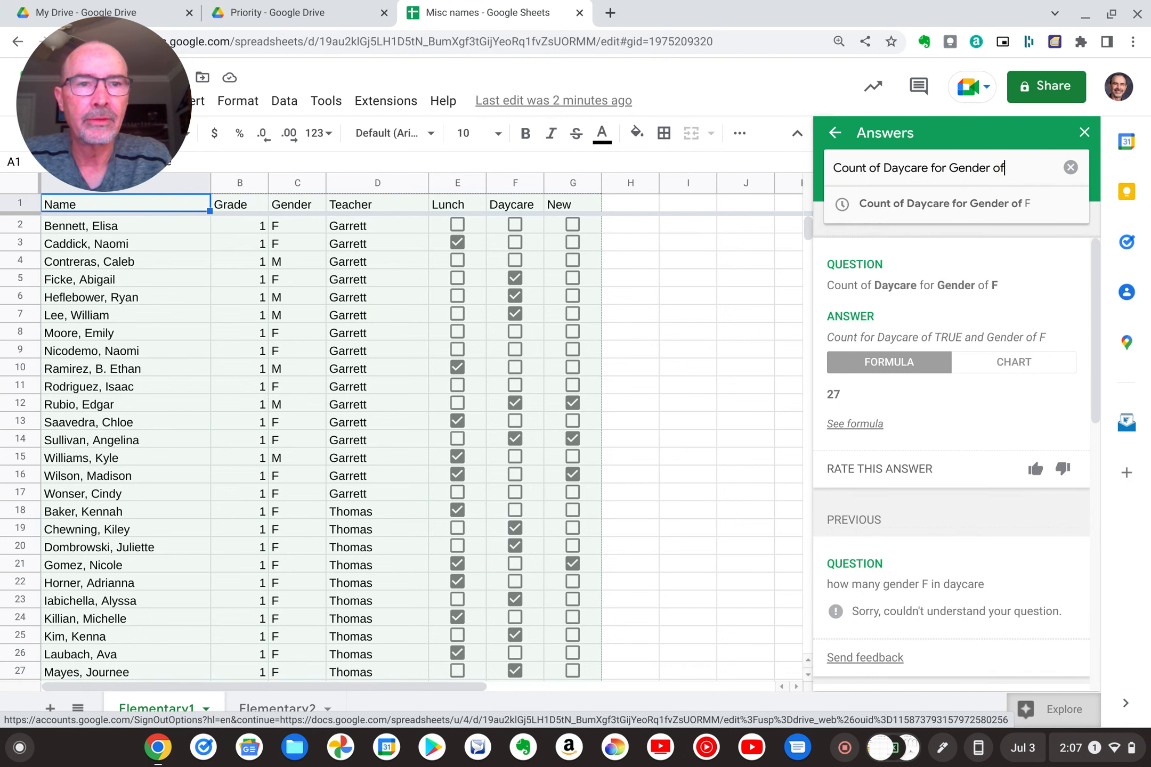
key(BackSpace)
key(BackSpace)
key(BackSpace)
key(BackSpace)
key(BackSpace)
key(BackSpace)
key(BackSpace)
key(BackSpace)
key(BackSpace)
key(BackSpace)
key(BackSpace)
key(BackSpace)
key(BackSpace)
key(BackSpace)
key(BackSpace)
key(BackSpace)
key(BackSpace)
key(BackSpace)
key(BackSpace)
key(BackSpace)
key(BackSpace)
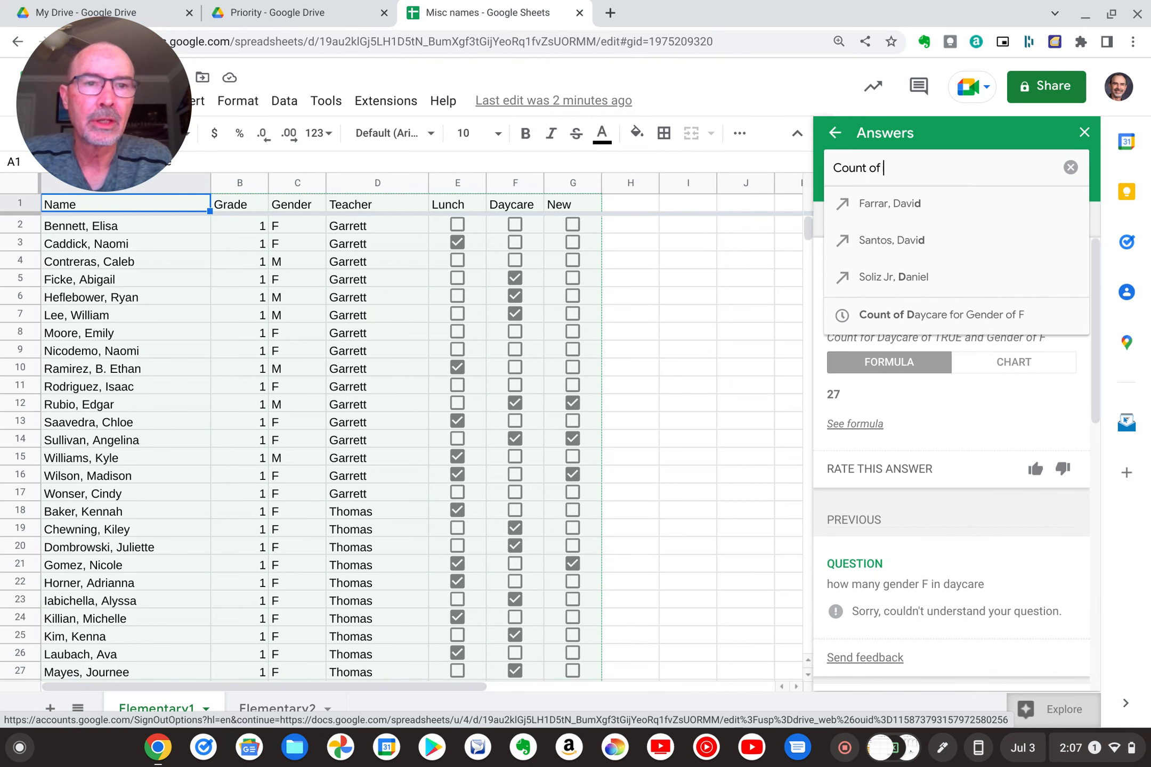
text(lunch)
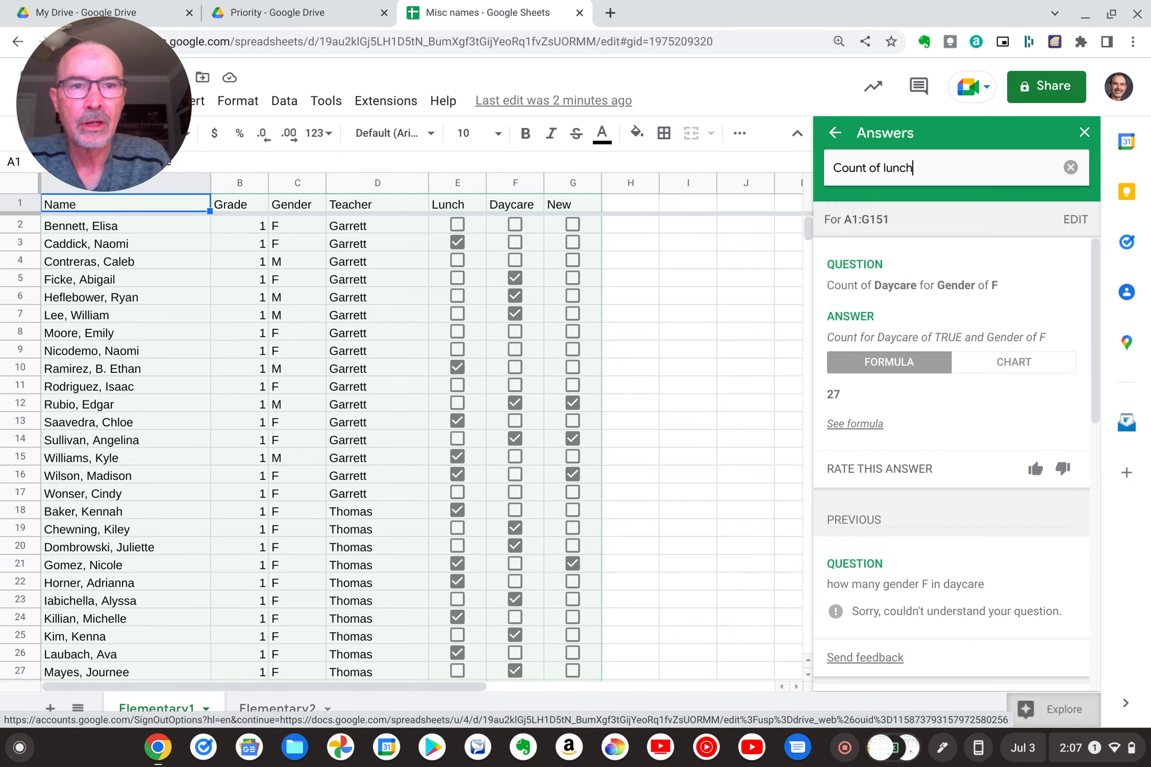
text( for tea)
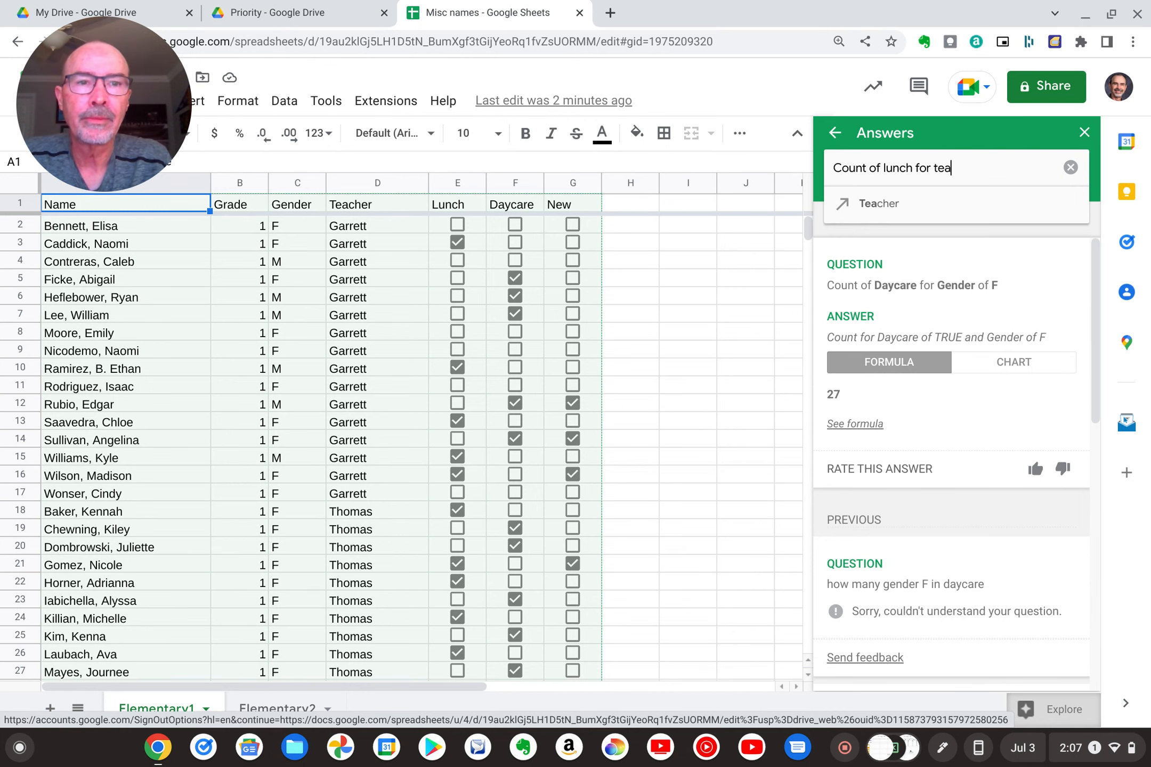
text(cher thoma)
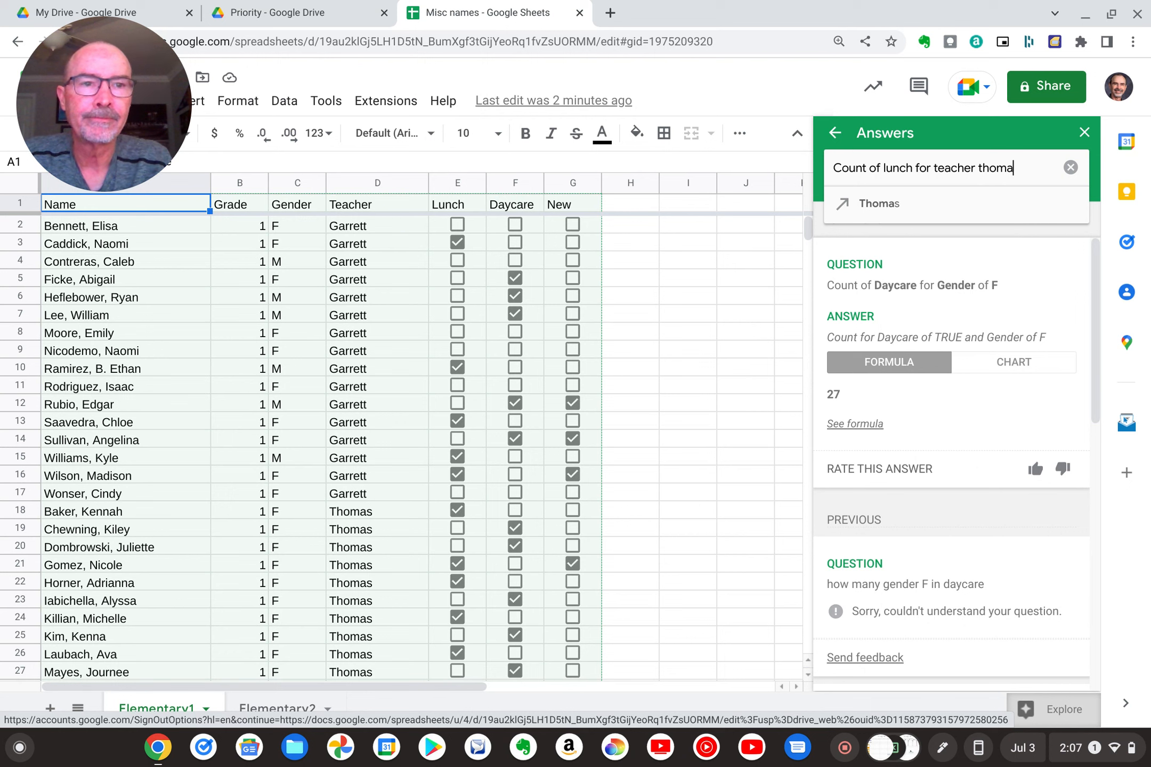
text(s)
key(Return)
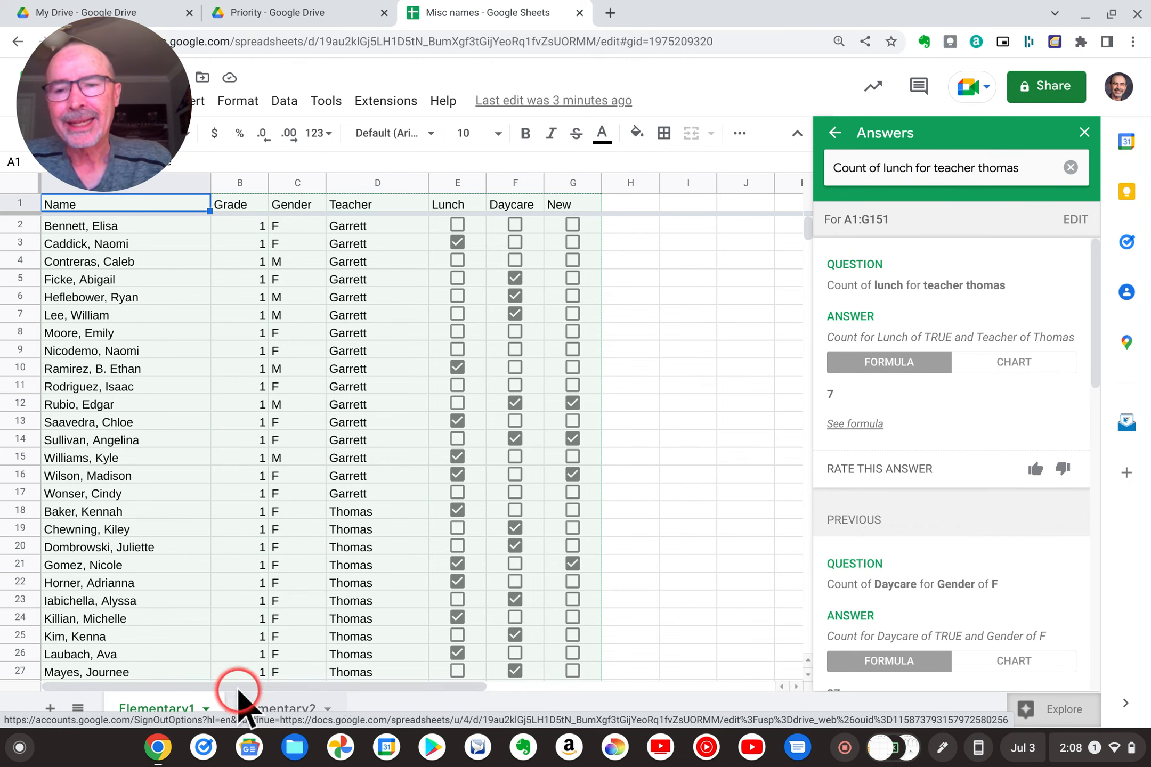
- Open the Elementary2 sheet, close the Explore answers and look through the color-coded class lists down to the second grade
click(248, 705)
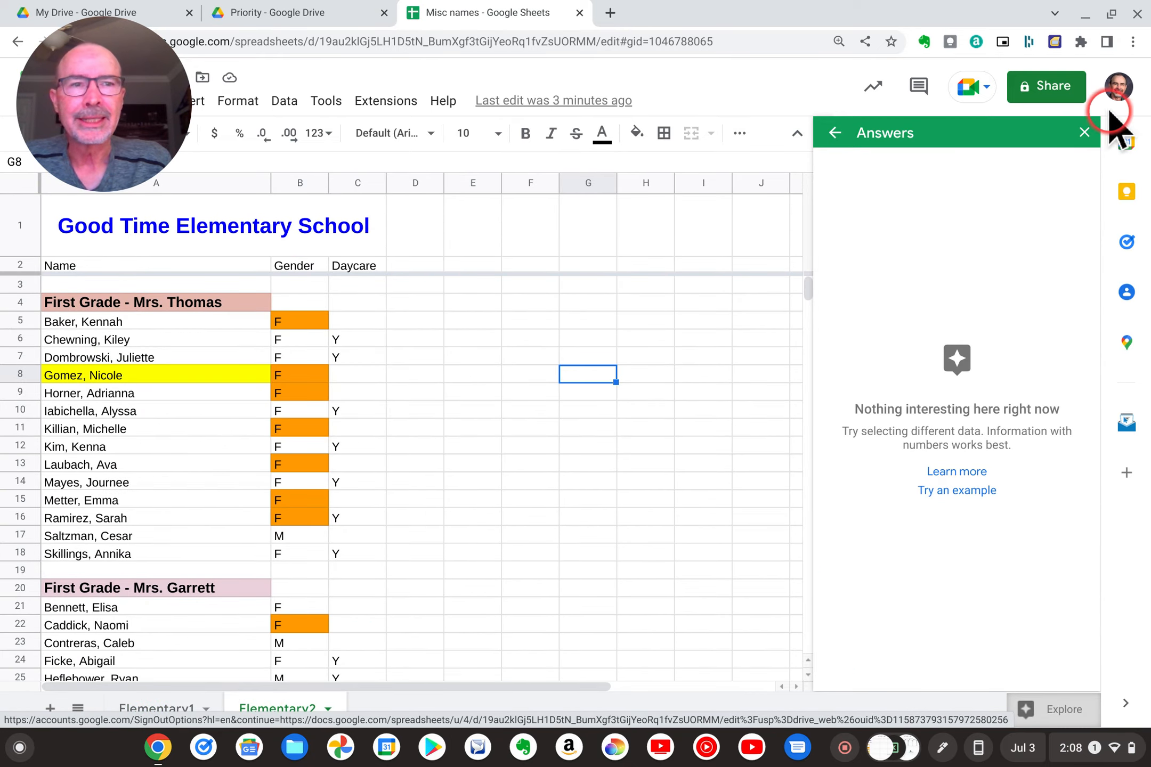
click(1084, 133)
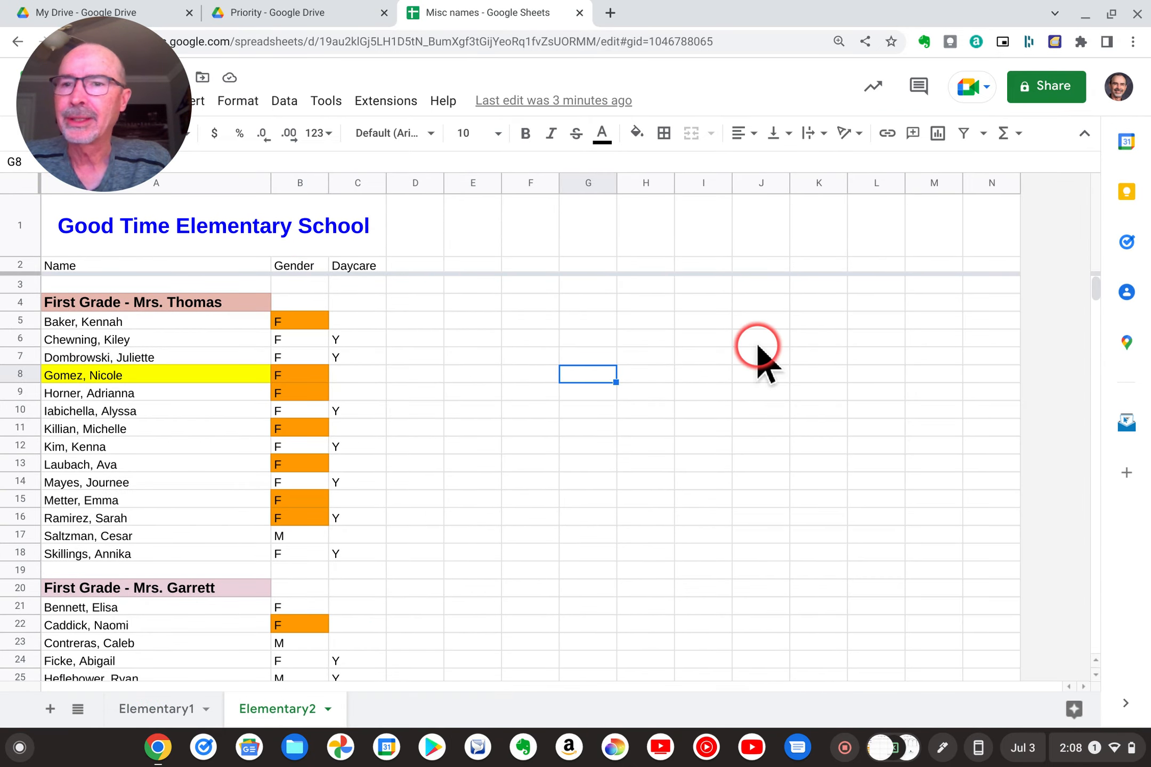
scroll(757, 346, down, 10)
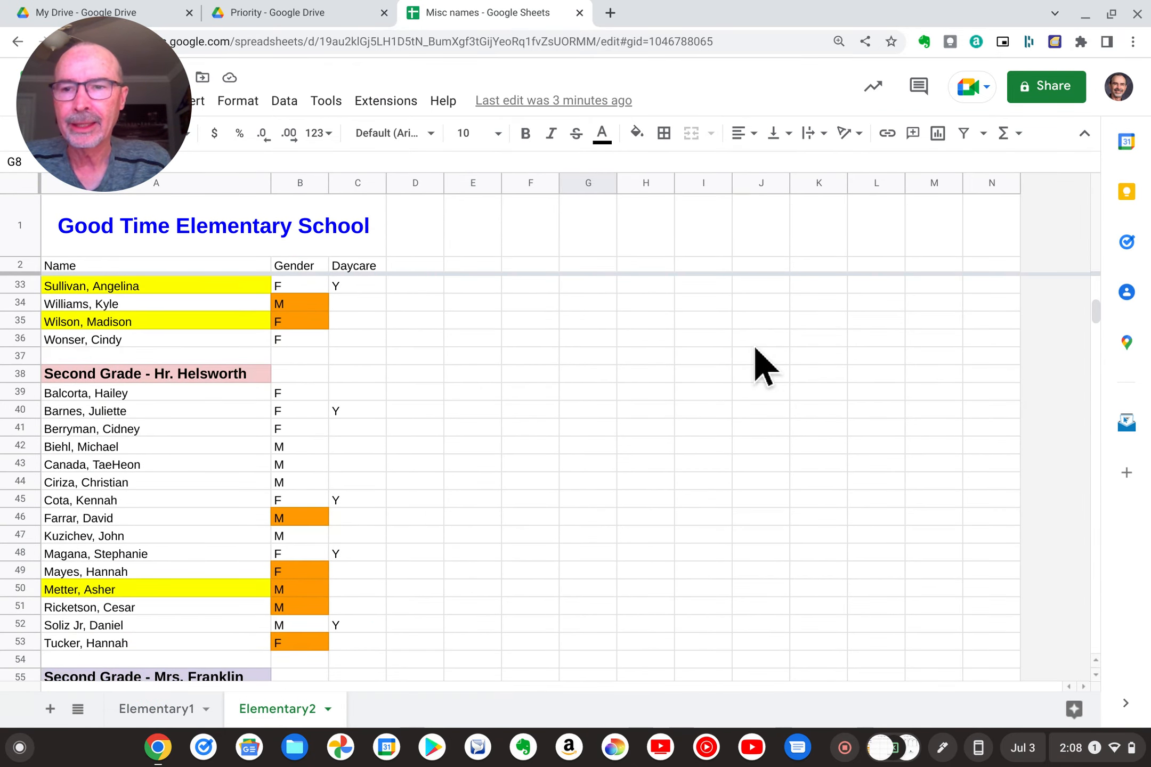
- Return to the Elementary1 sheet and look through its plain student list from grade 1 to grade 5 and back to the first row
click(150, 712)
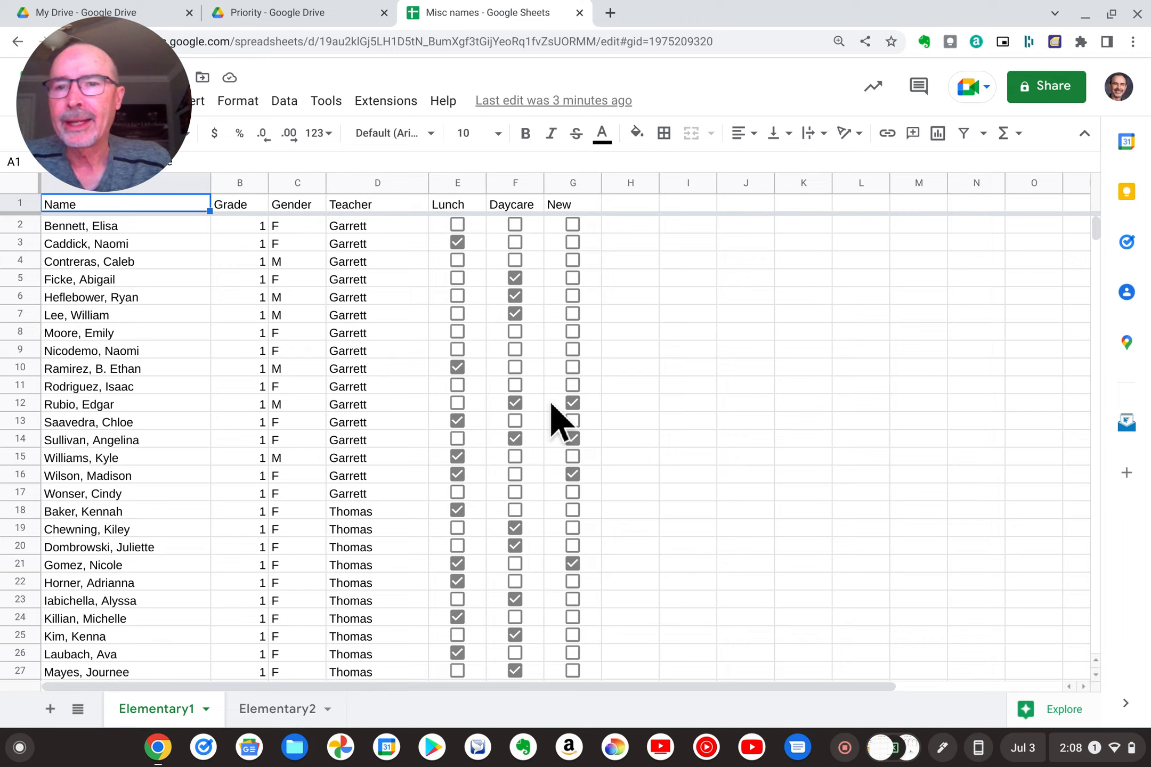
scroll(554, 419, down, 20)
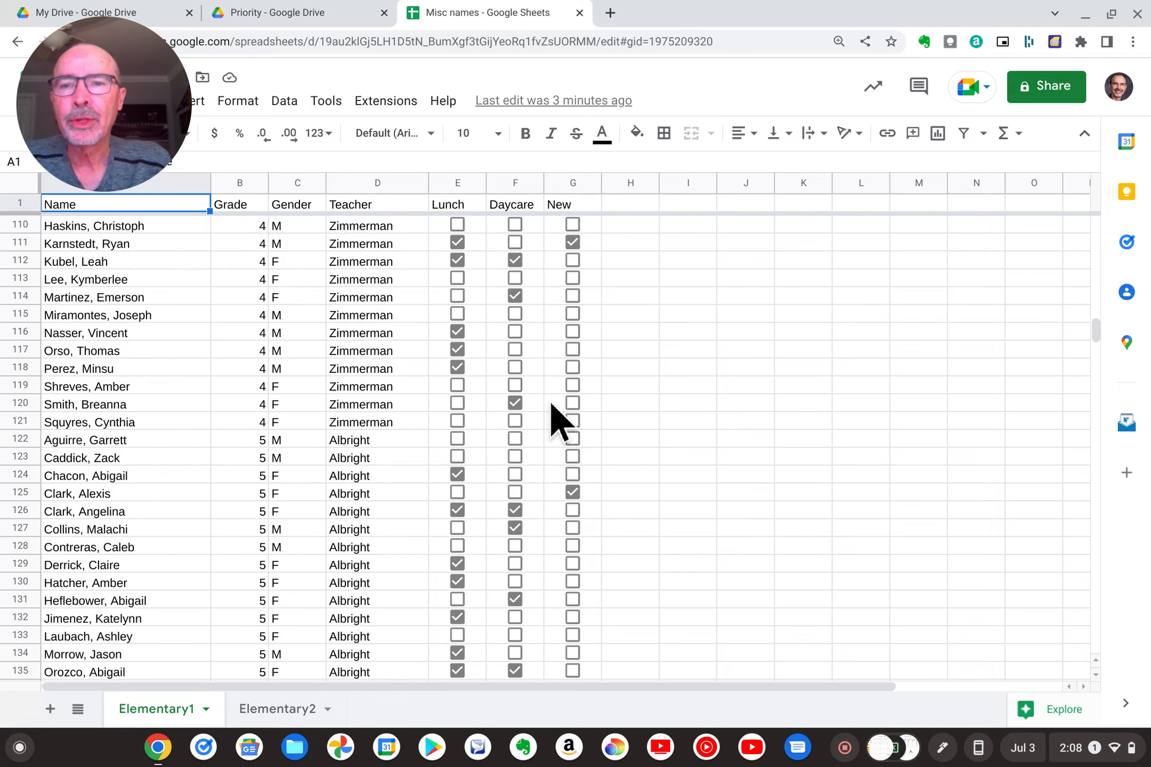
scroll(554, 419, down, 9)
scroll(554, 418, up, 20)
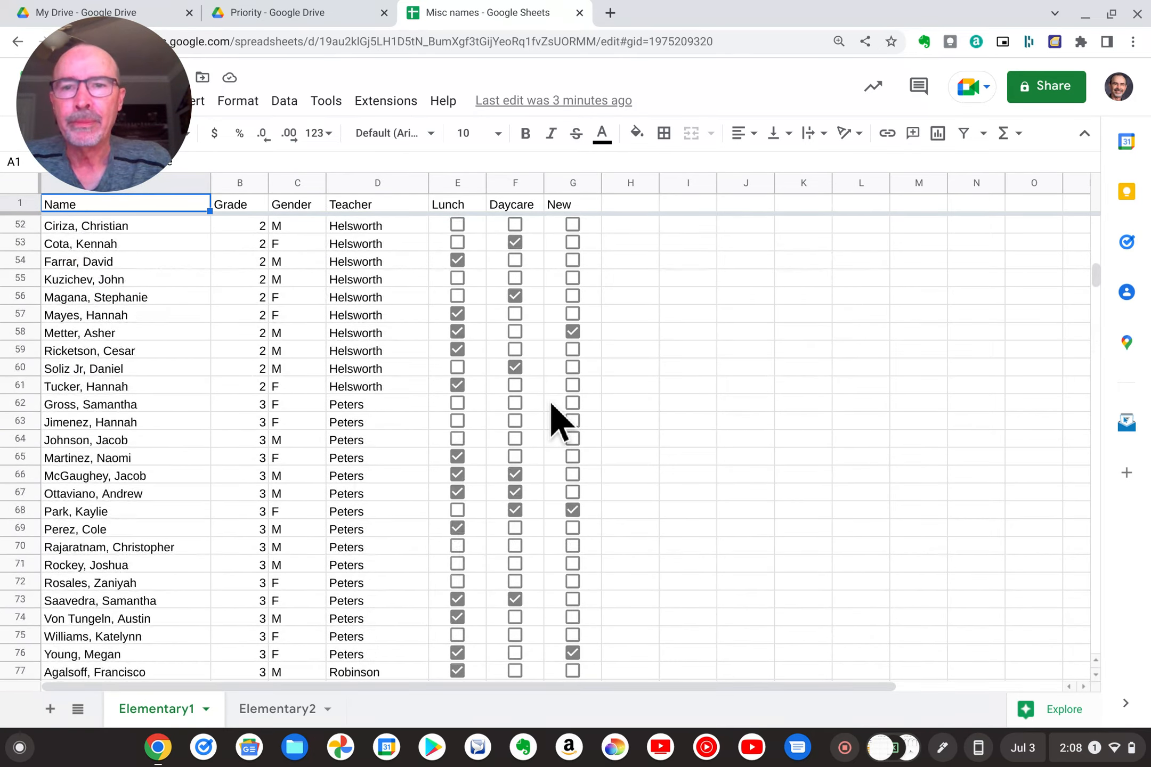
scroll(554, 418, up, 17)
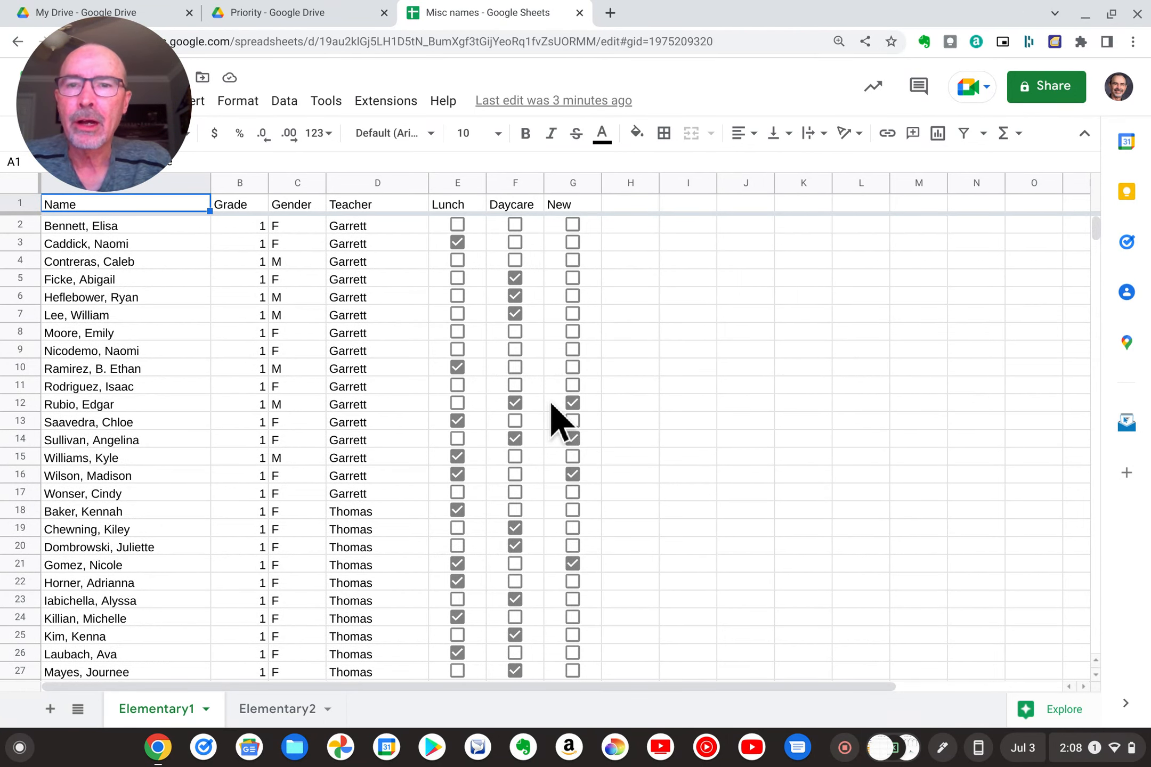
scroll(398, 394, down, 18)
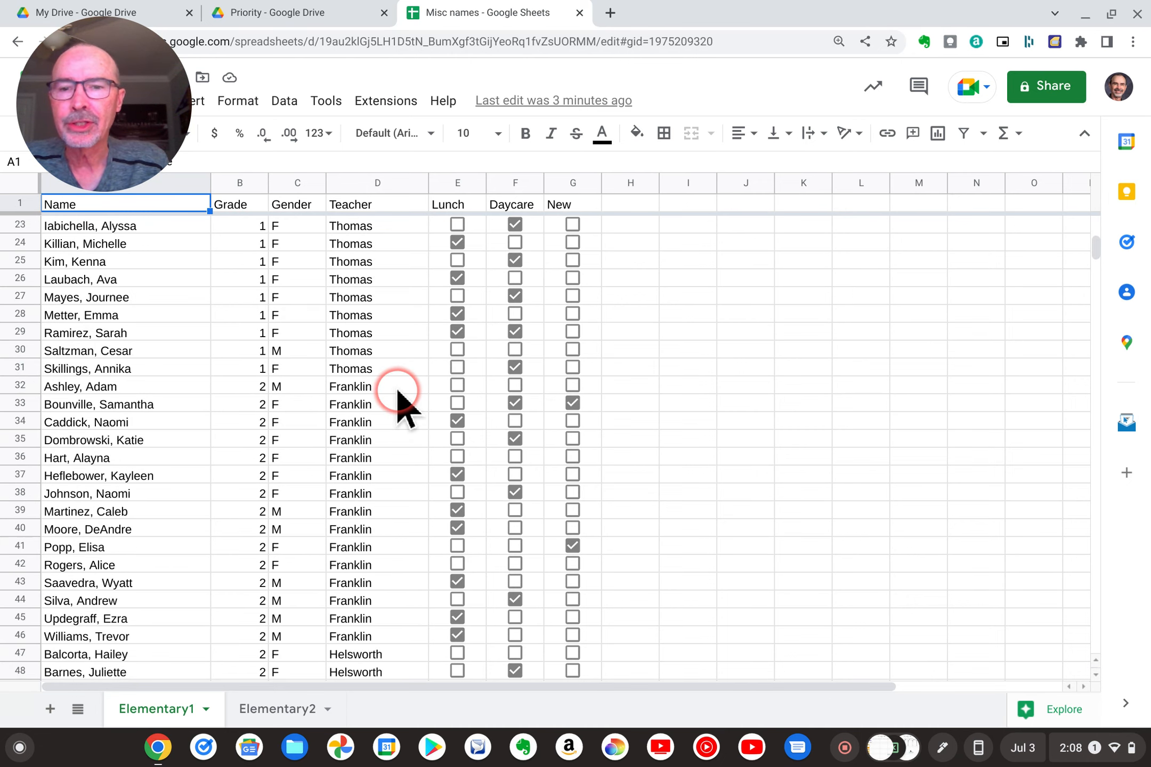
scroll(395, 387, up, 18)
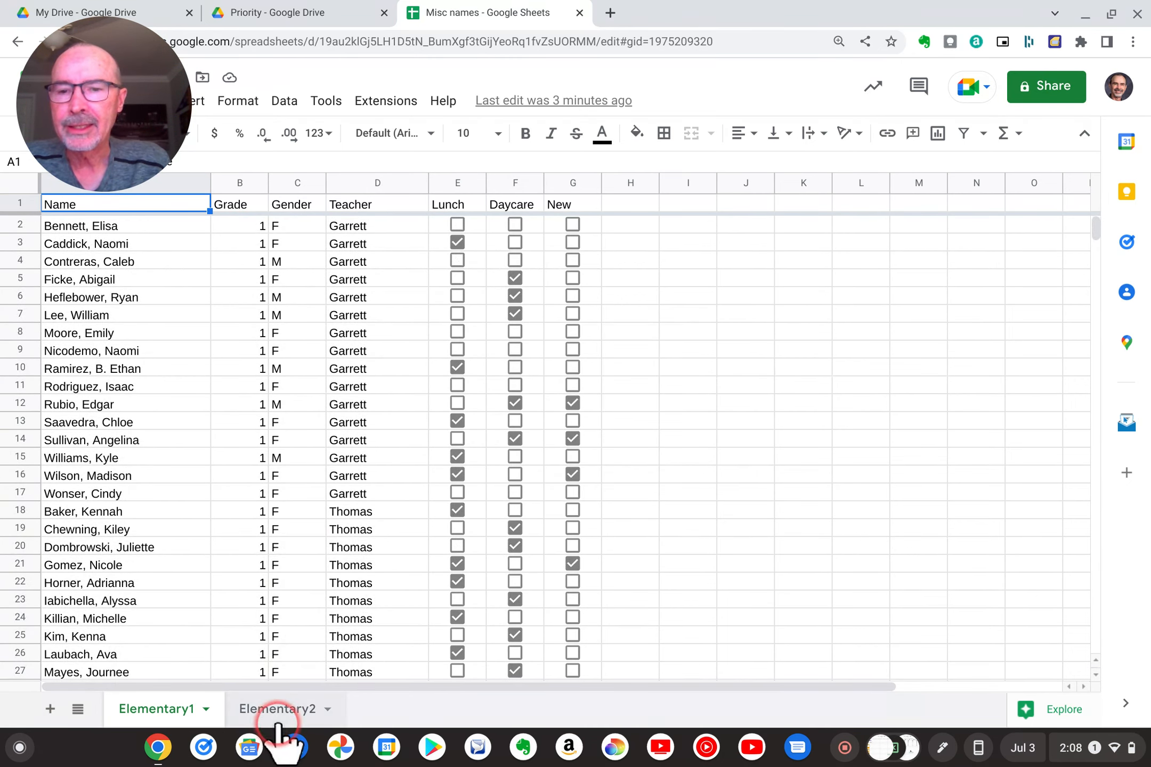
- Compare the formatted Elementary2 layout with the plain Elementary1 table by alternating between the two sheets, finishing on Elementary1
click(266, 711)
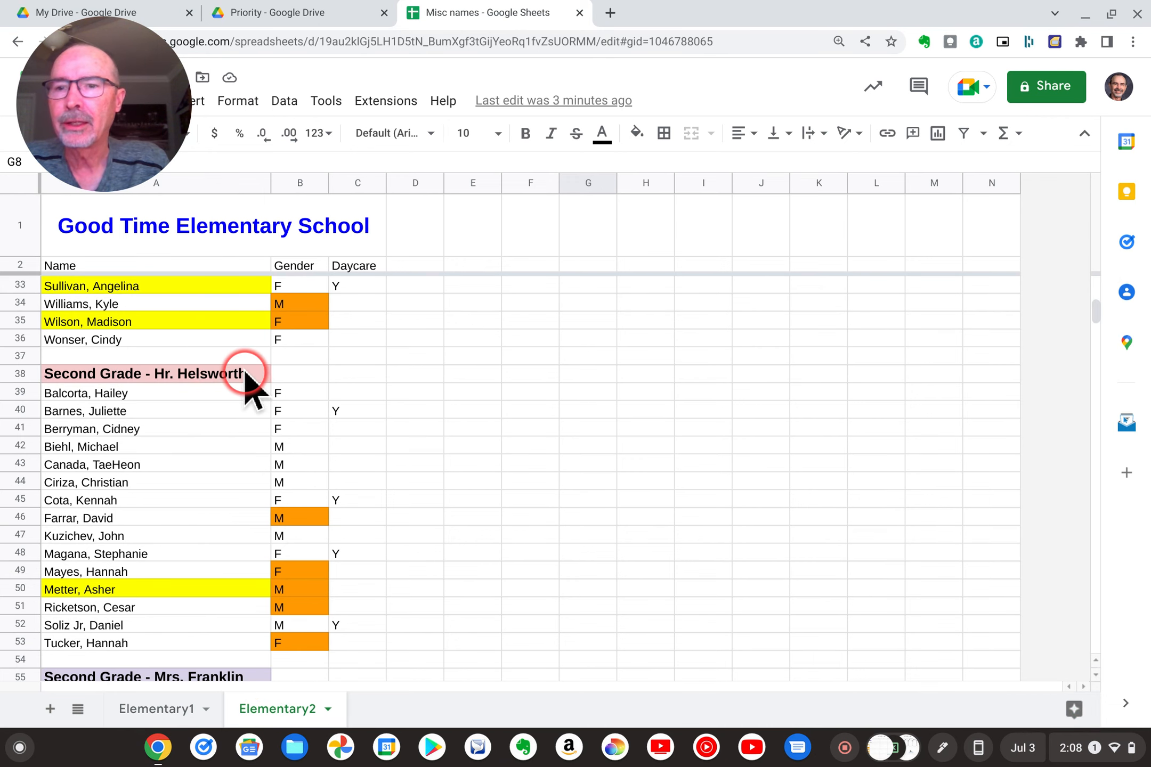
click(156, 707)
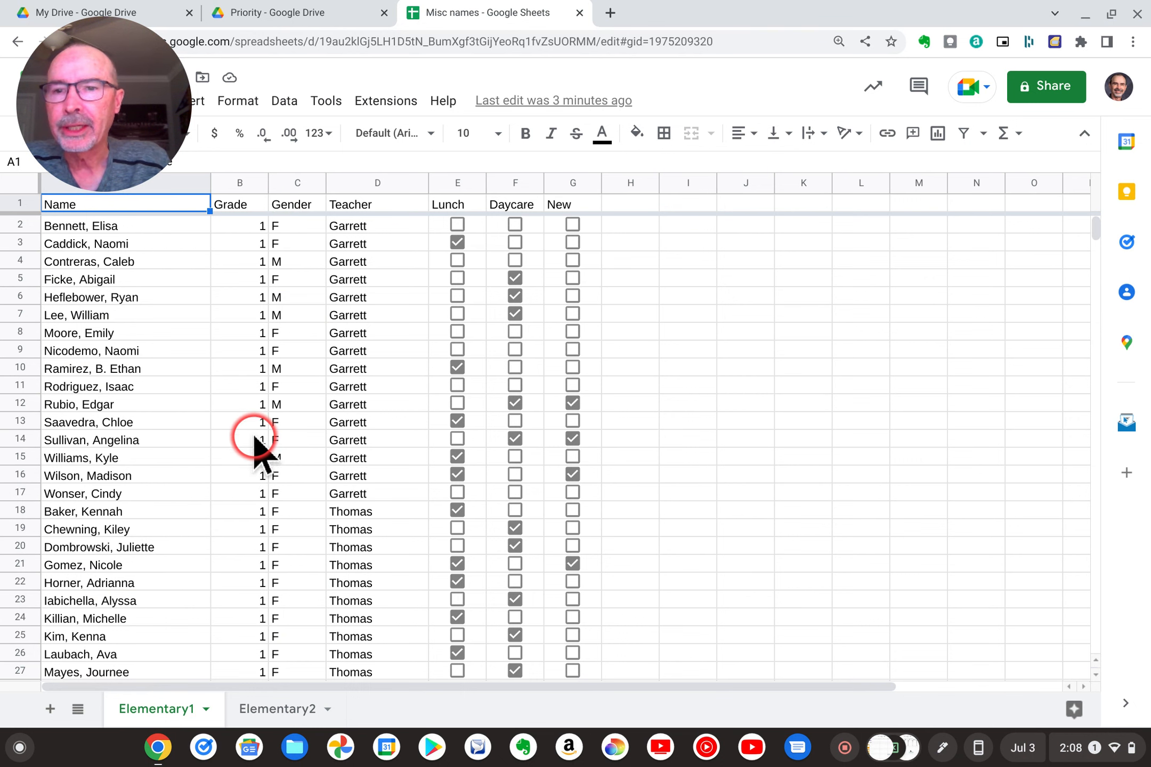
click(266, 707)
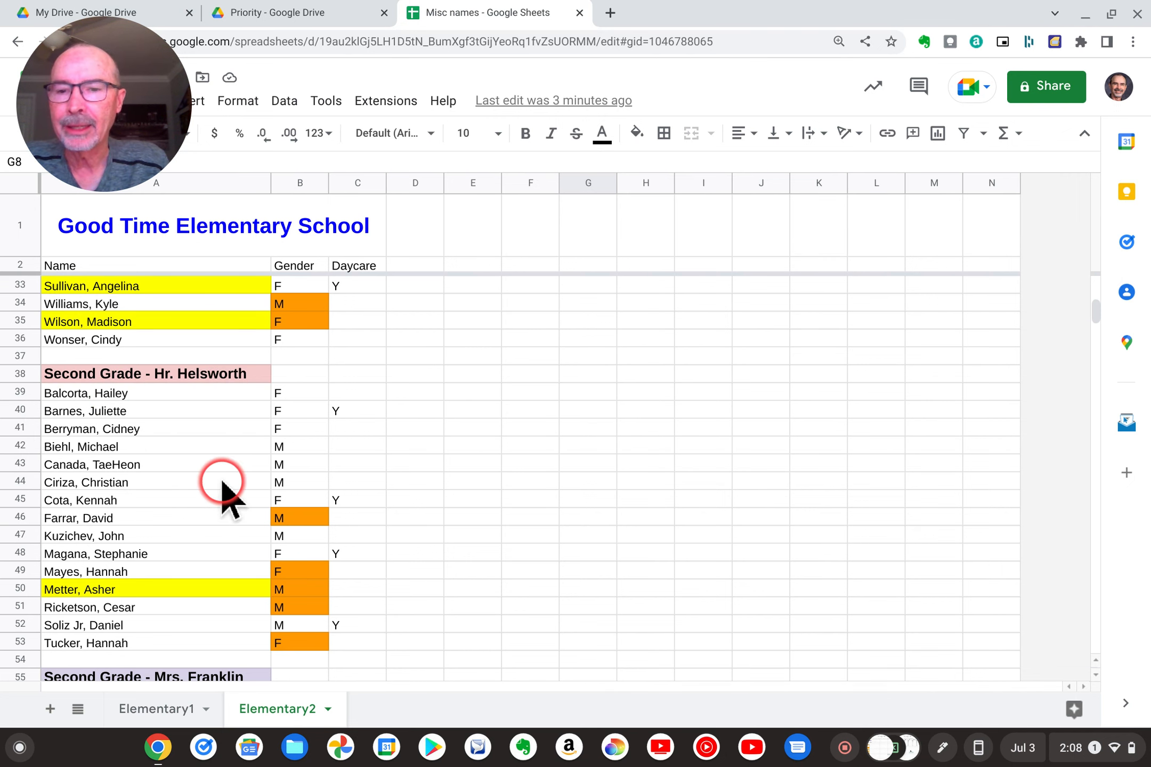
click(174, 716)
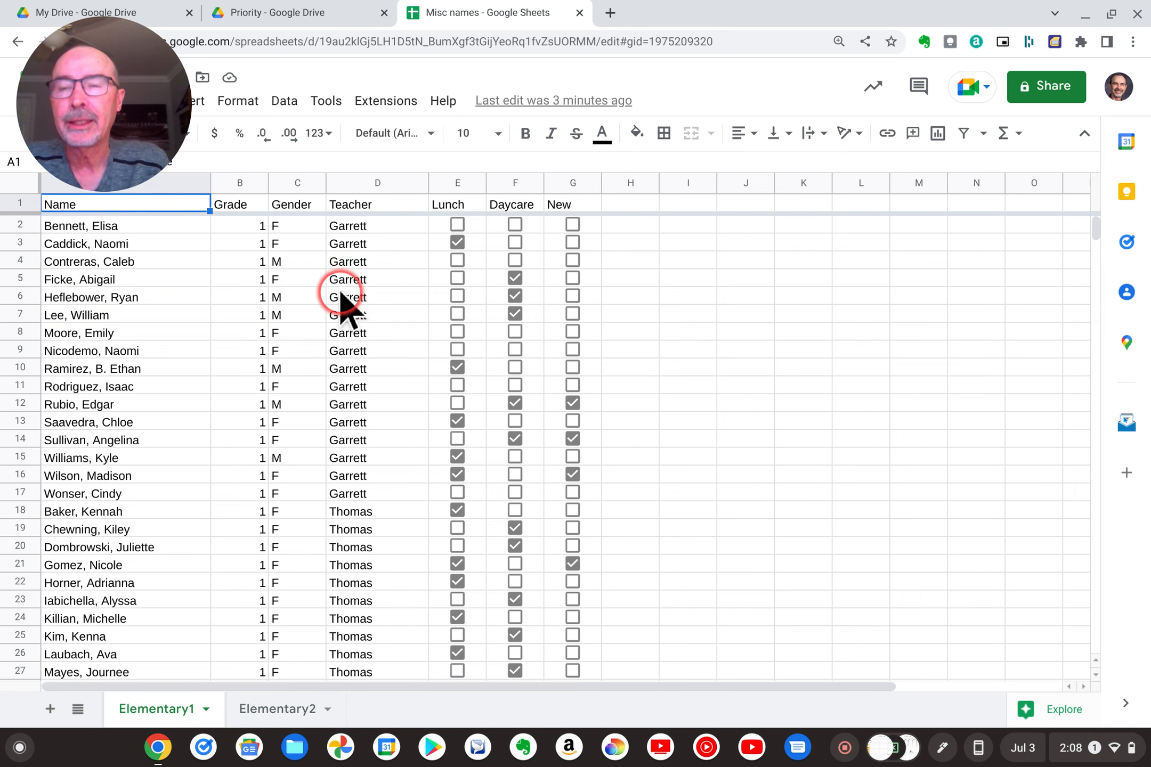
click(266, 711)
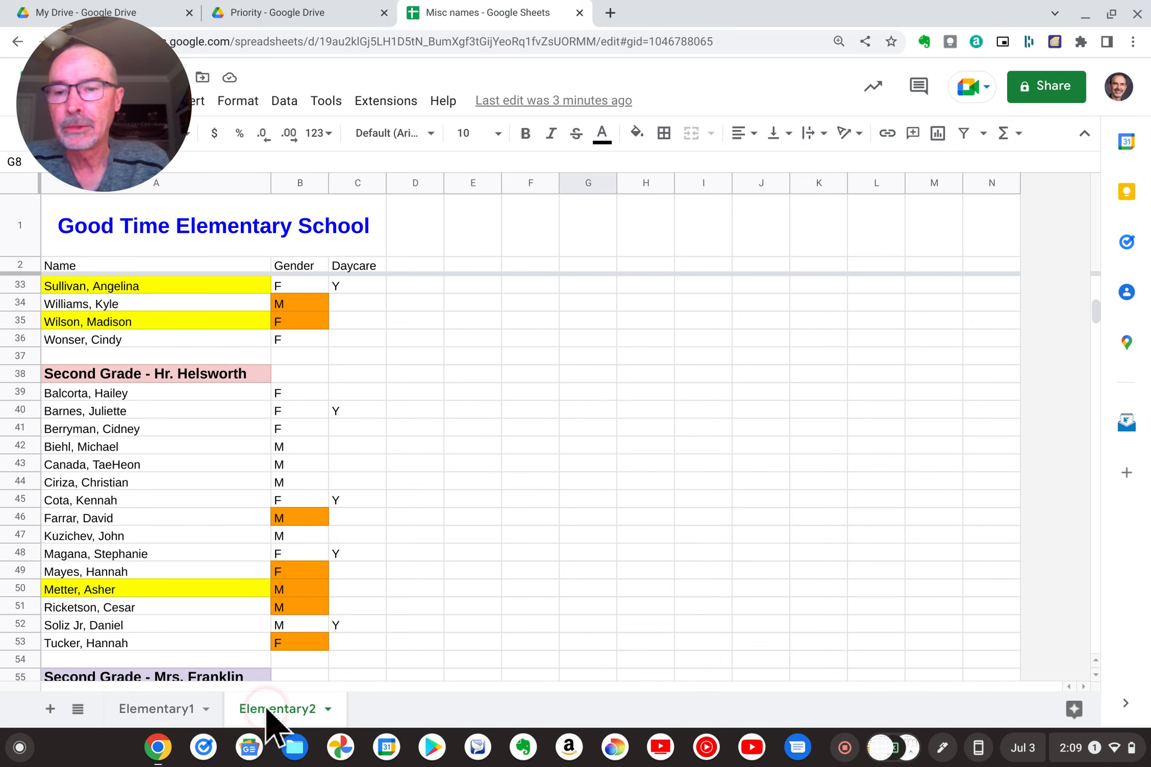
click(167, 712)
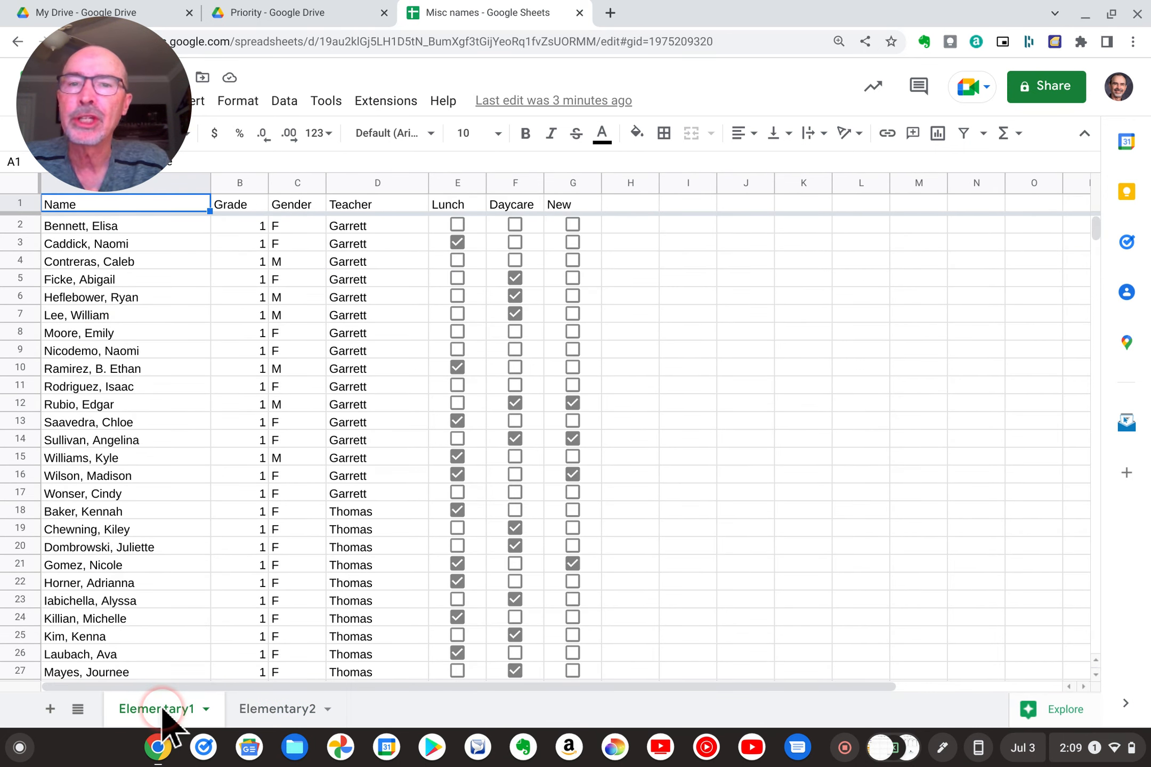